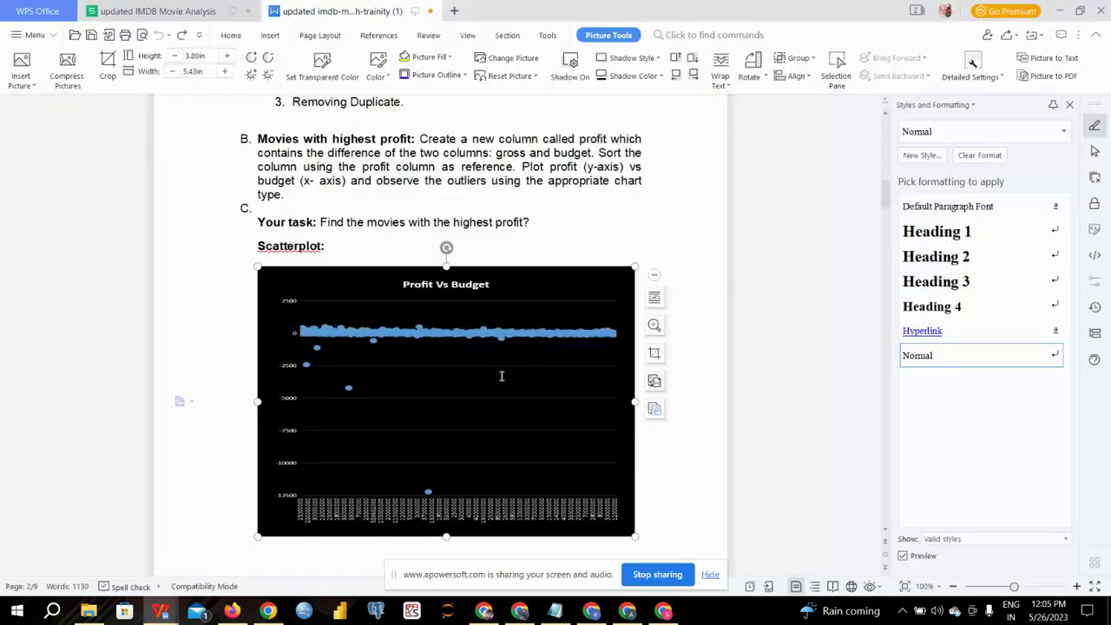
# Scroll back to page 1's Project Description and Approach and click into the body text.
pyautogui.scroll(10, 501, 375)
pyautogui.scroll(10, 501, 375)
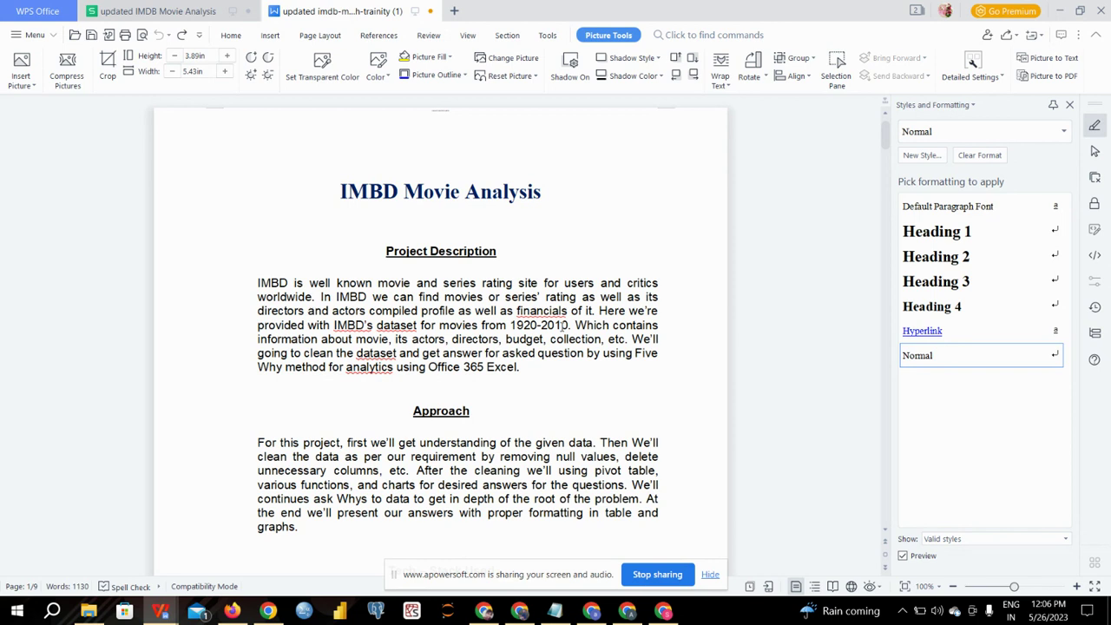
pyautogui.click(563, 325)
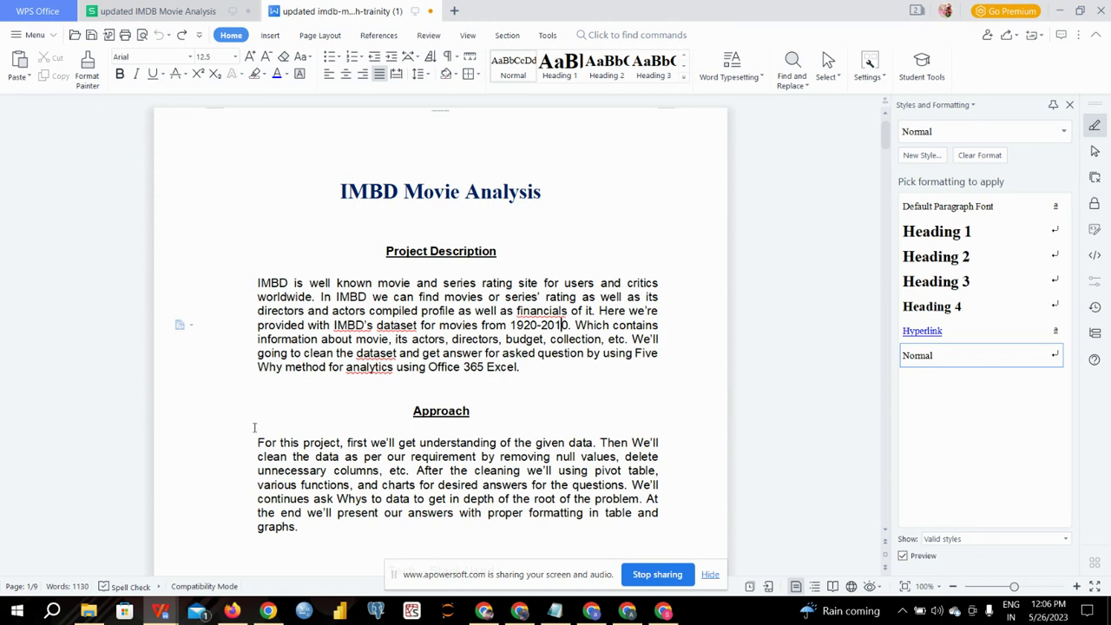
# Scroll past the Approach and Tech – Stack Used sections to page 2's Insights data-cleaning tasks.
pyautogui.scroll(-3, 420, 333)
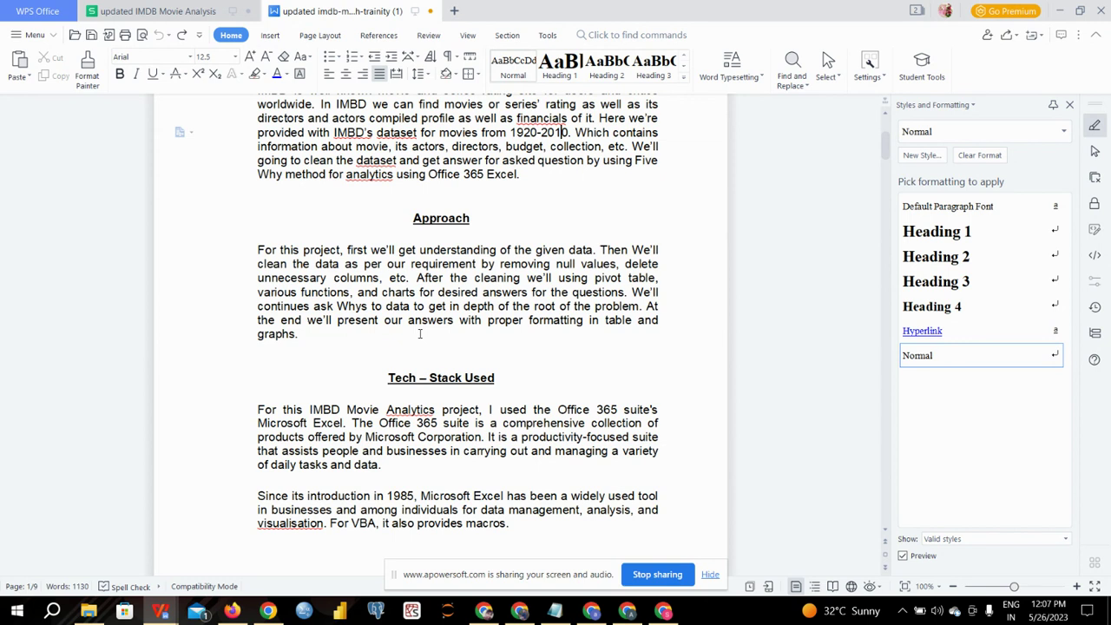
pyautogui.scroll(-3, 449, 381)
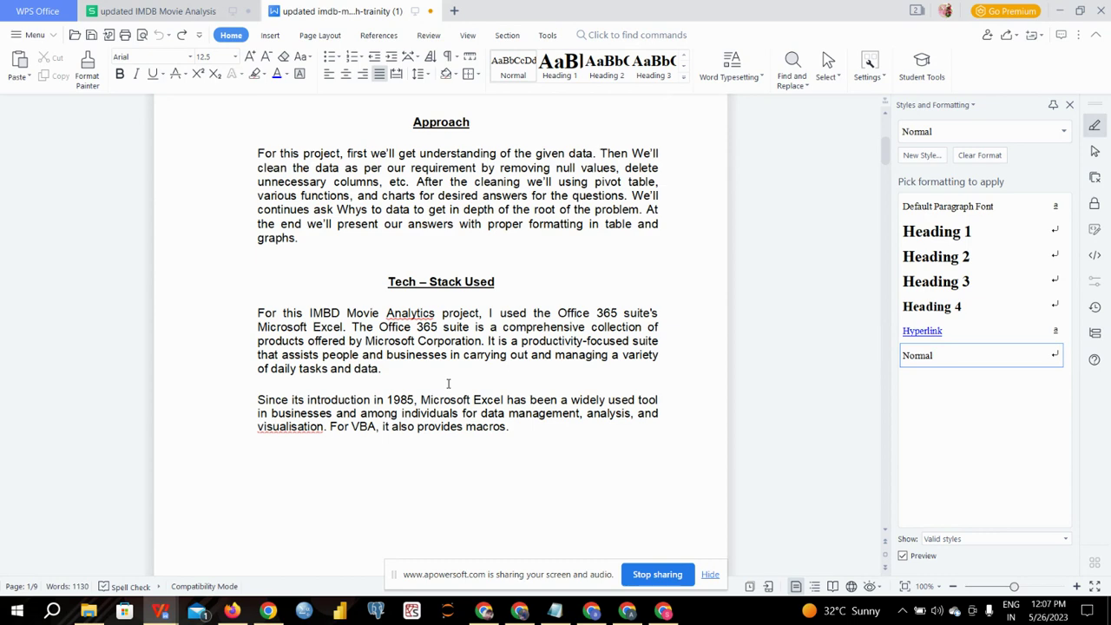
pyautogui.scroll(-9, 449, 383)
pyautogui.scroll(-1, 449, 383)
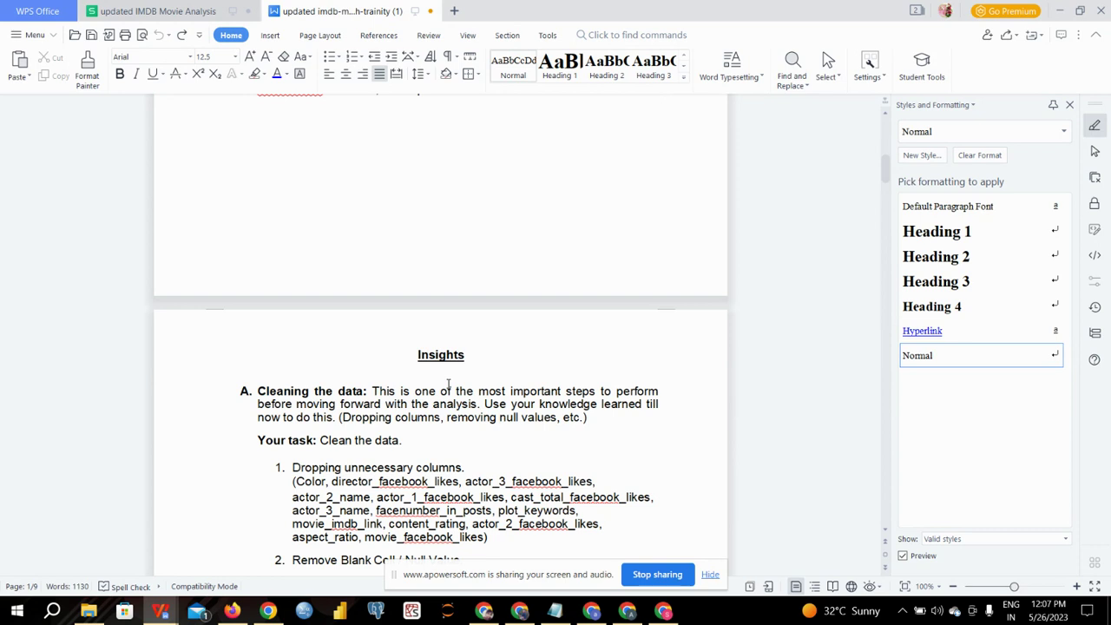
pyautogui.scroll(-2, 449, 383)
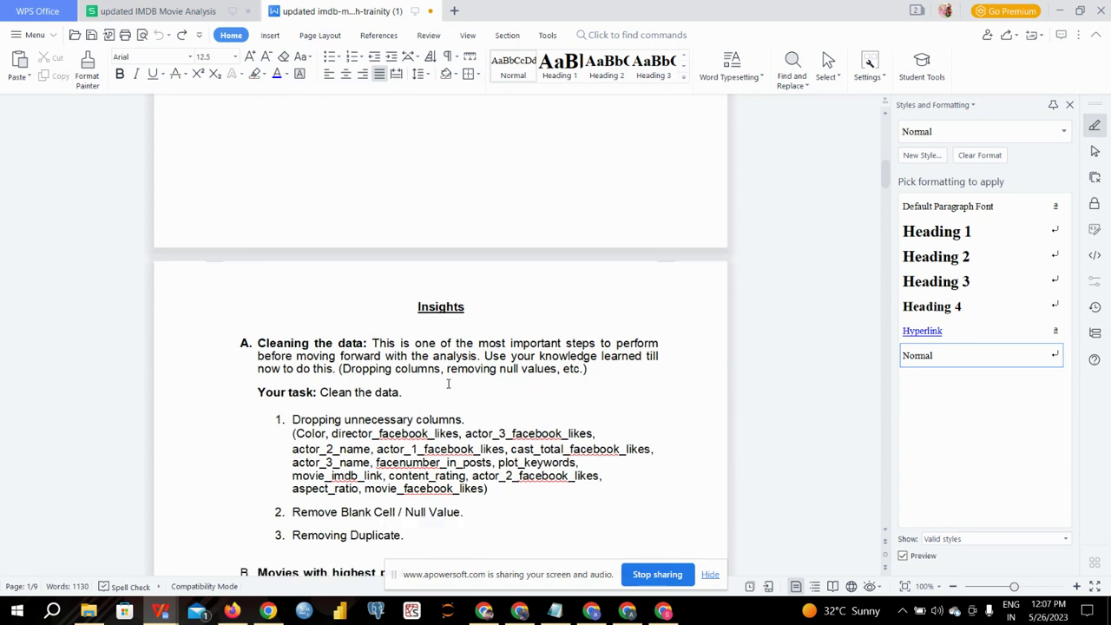
pyautogui.scroll(-4, 449, 383)
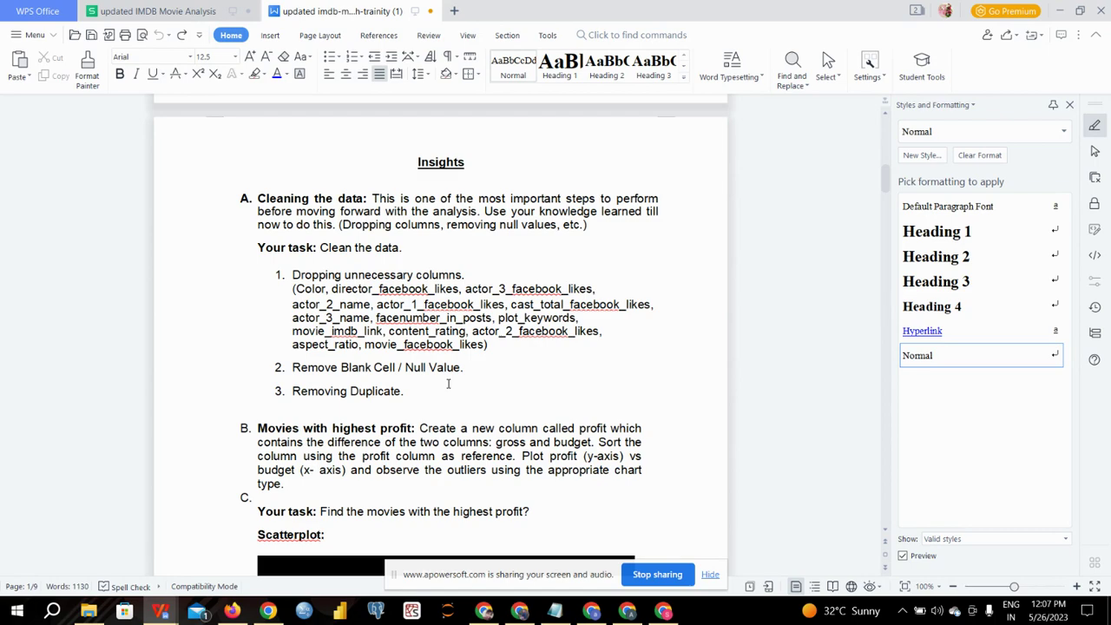
pyautogui.scroll(-3, 448, 383)
pyautogui.scroll(-8, 448, 383)
pyautogui.scroll(-8, 448, 383)
pyautogui.scroll(-5, 448, 383)
pyautogui.scroll(-15, 448, 383)
pyautogui.scroll(10, 448, 382)
pyautogui.scroll(11, 448, 383)
pyautogui.scroll(14, 448, 383)
pyautogui.scroll(7, 448, 383)
pyautogui.scroll(3, 448, 383)
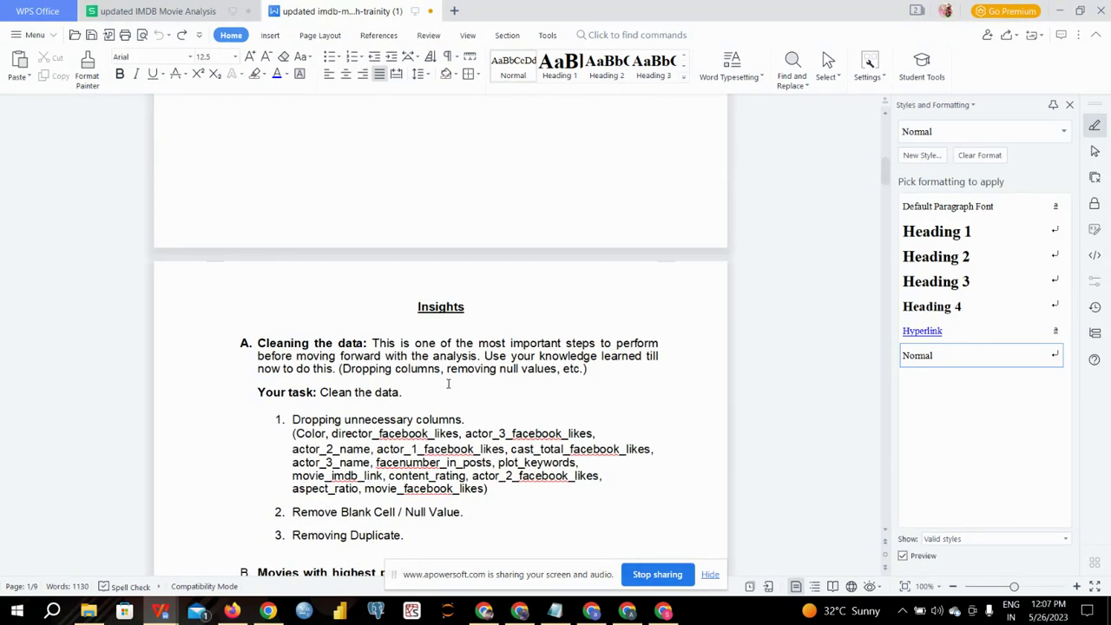
pyautogui.scroll(-11, 448, 382)
pyautogui.scroll(6, 448, 383)
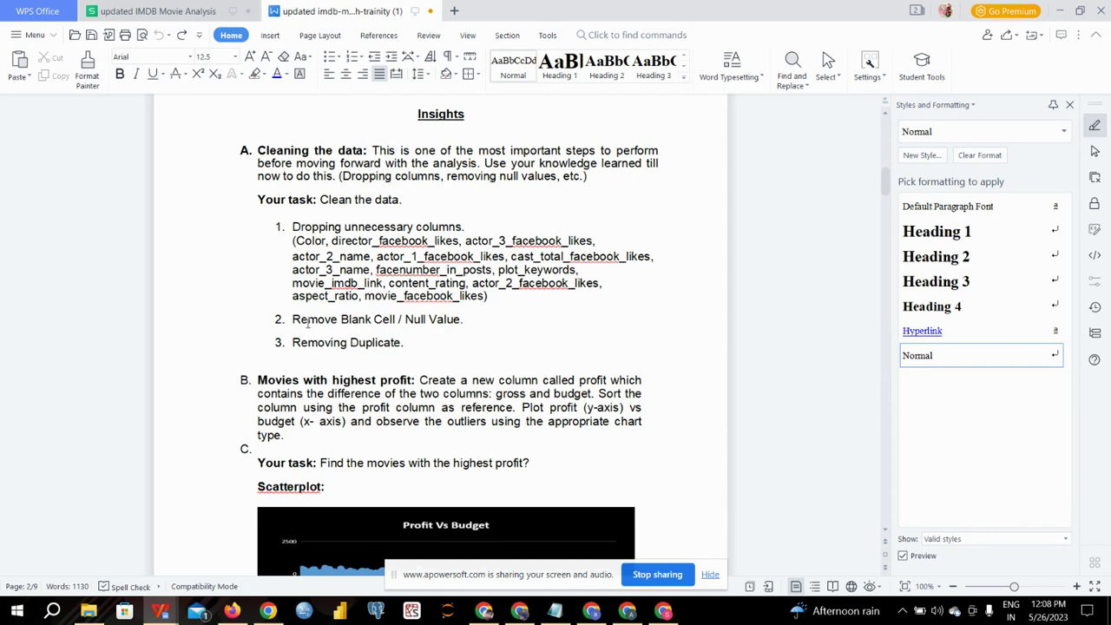
# Switch to the updated IMDB Movie Analysis workbook and select header cell A1 on Clean IMDB_Movies.
pyautogui.click(129, 12)
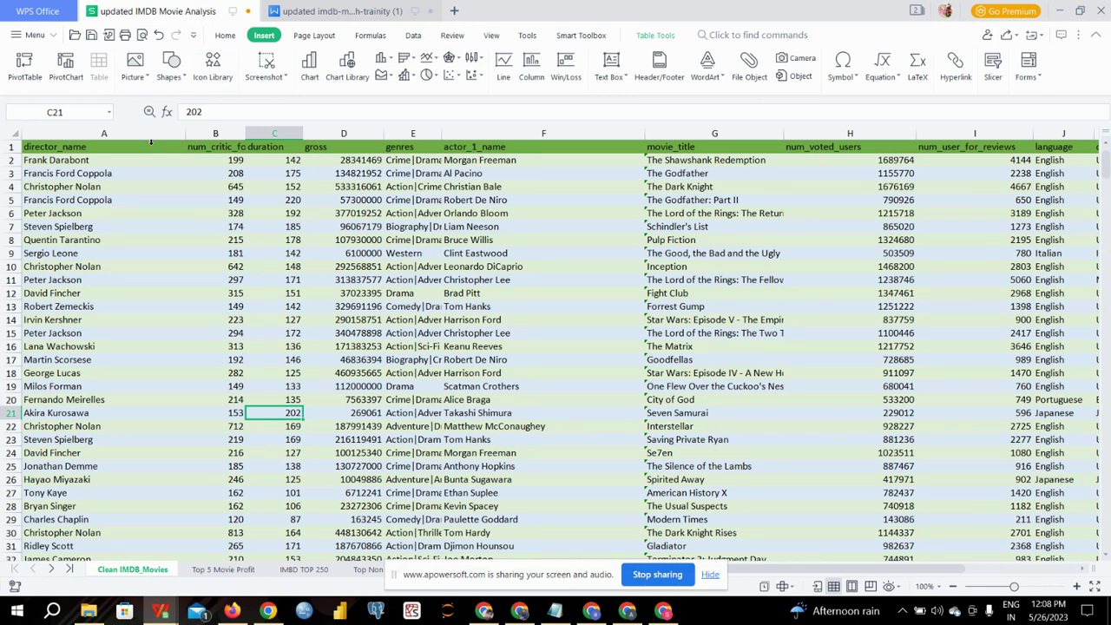
pyautogui.click(155, 133)
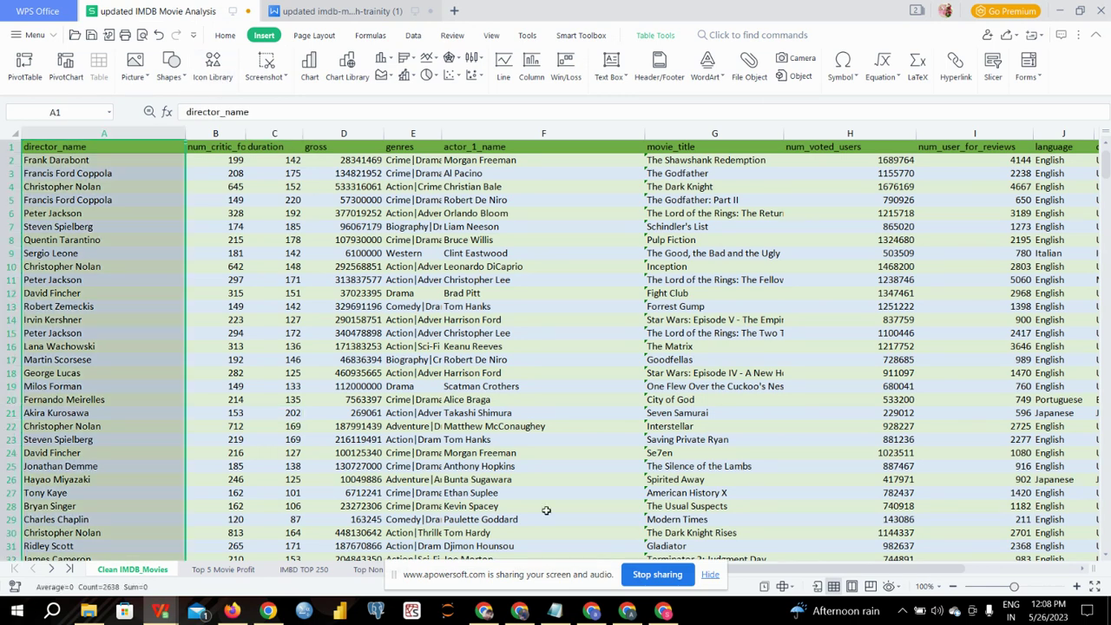
pyautogui.moveTo(593, 569); pyautogui.dragTo(597, 605)
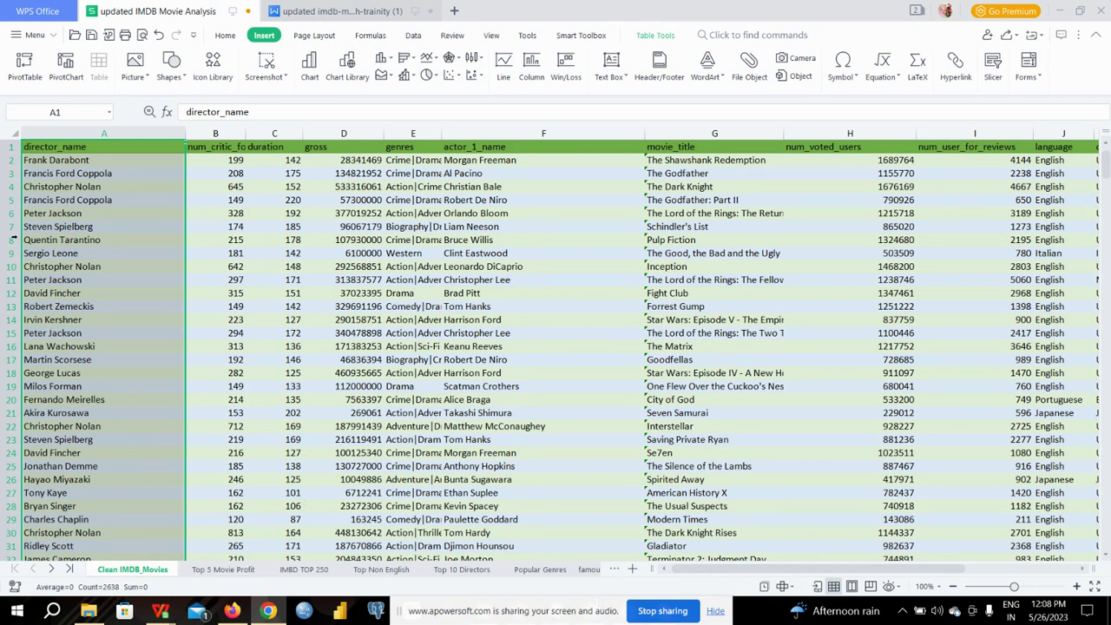
pyautogui.click(4, 146)
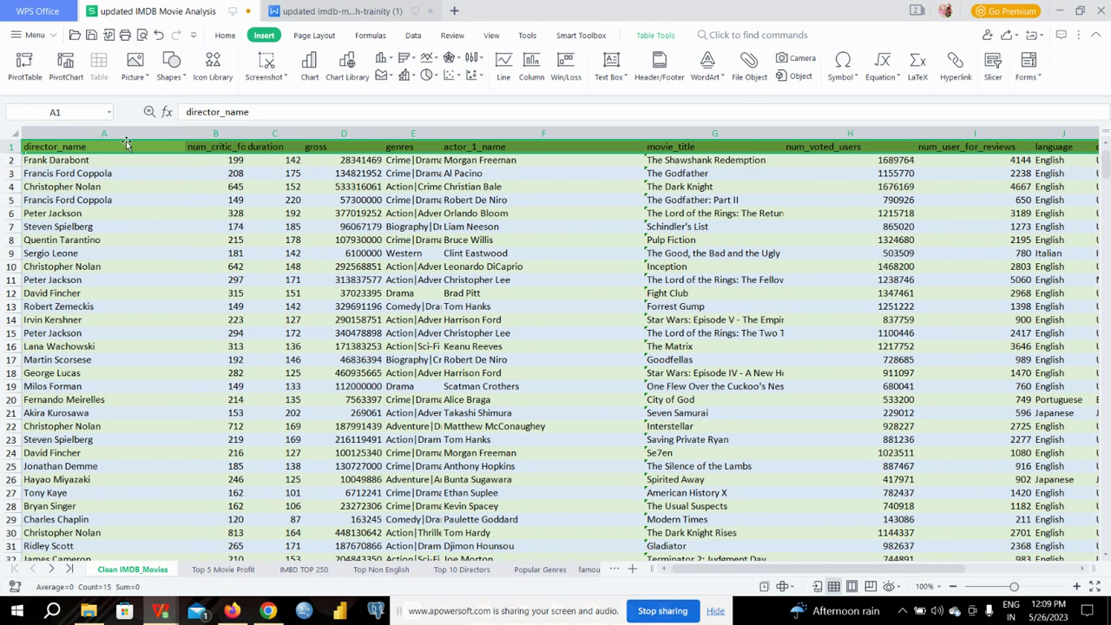
pyautogui.click(110, 149)
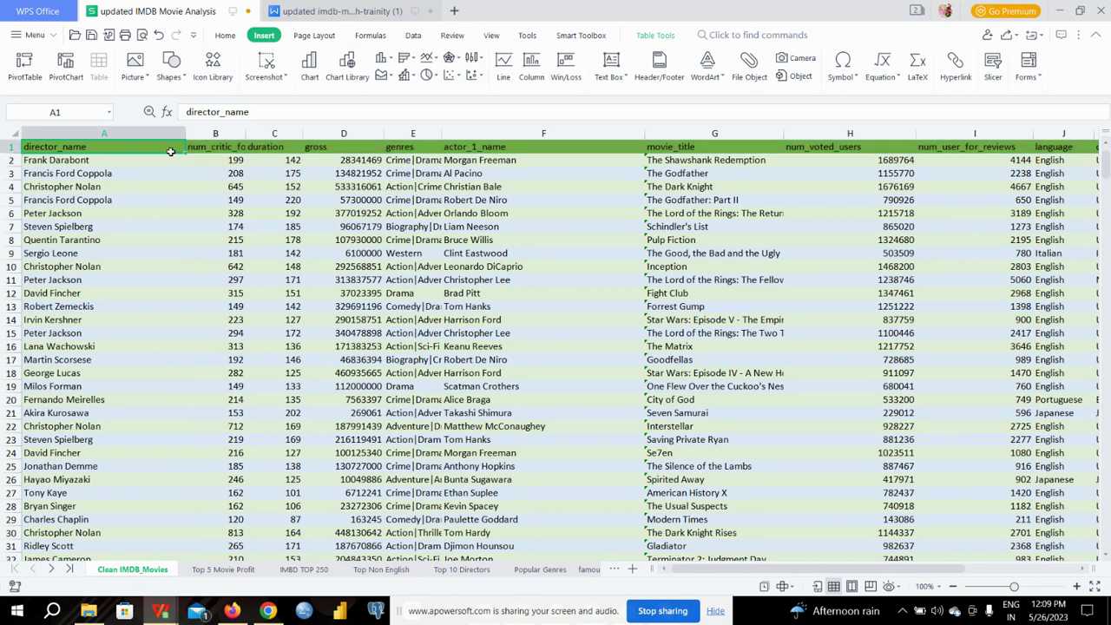
pyautogui.click(225, 35)
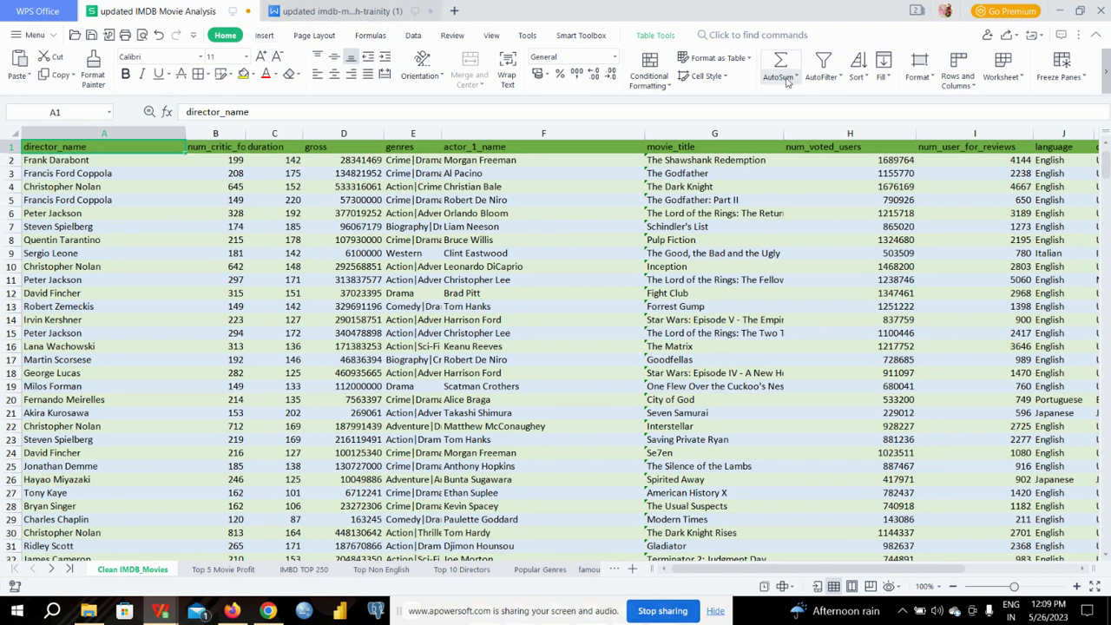
# Turn on AutoFilter for all headers, then browse the director_name filter list and close it unchanged.
pyautogui.click(824, 75)
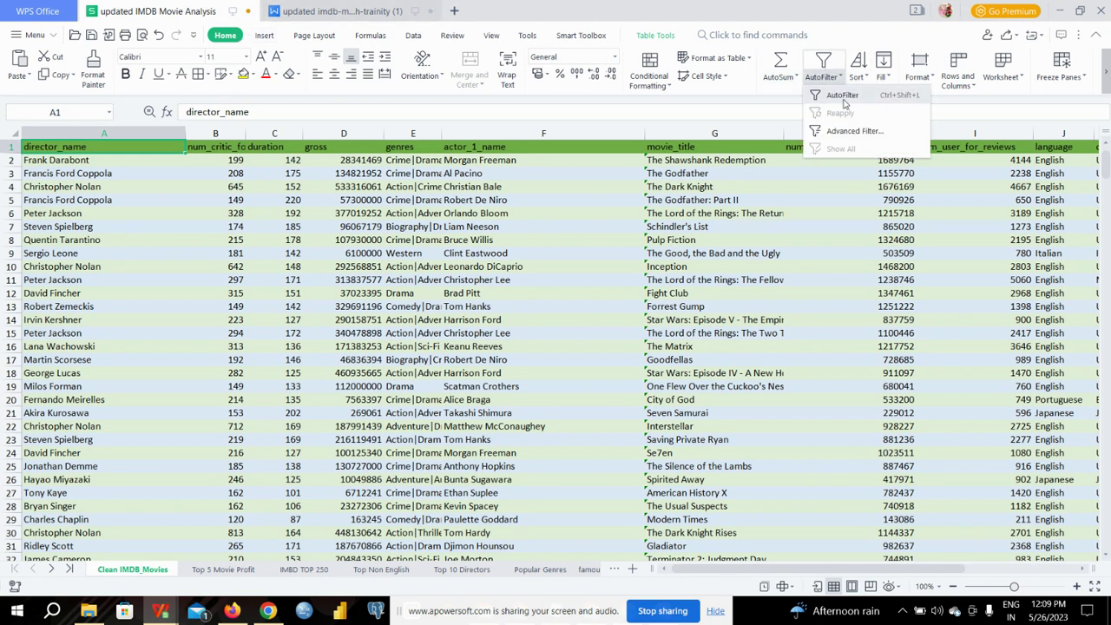
pyautogui.click(842, 95)
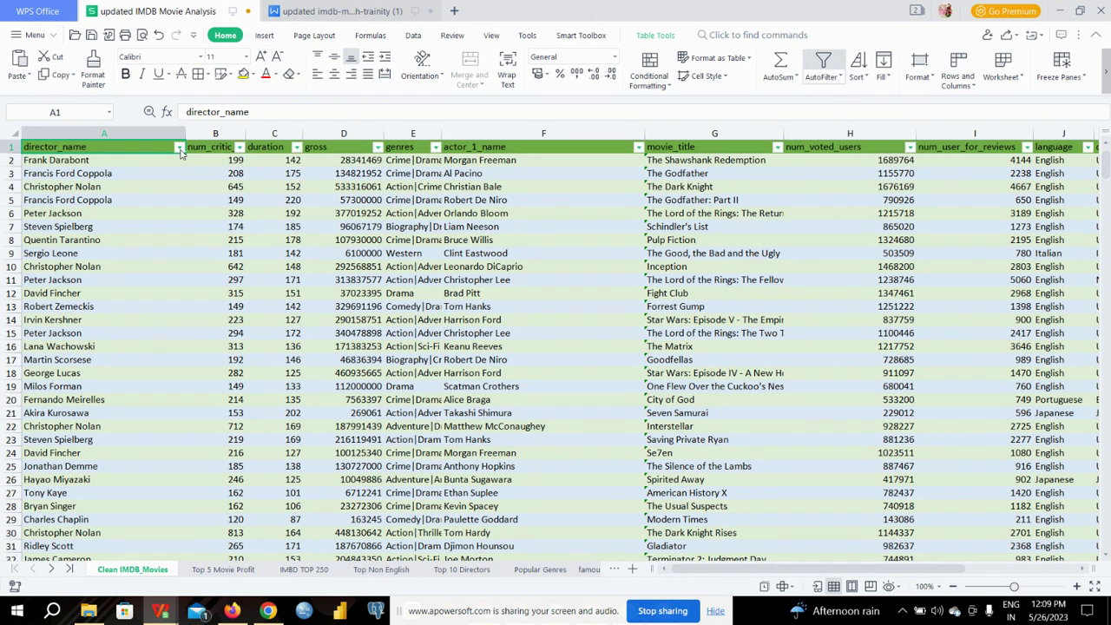
pyautogui.click(180, 149)
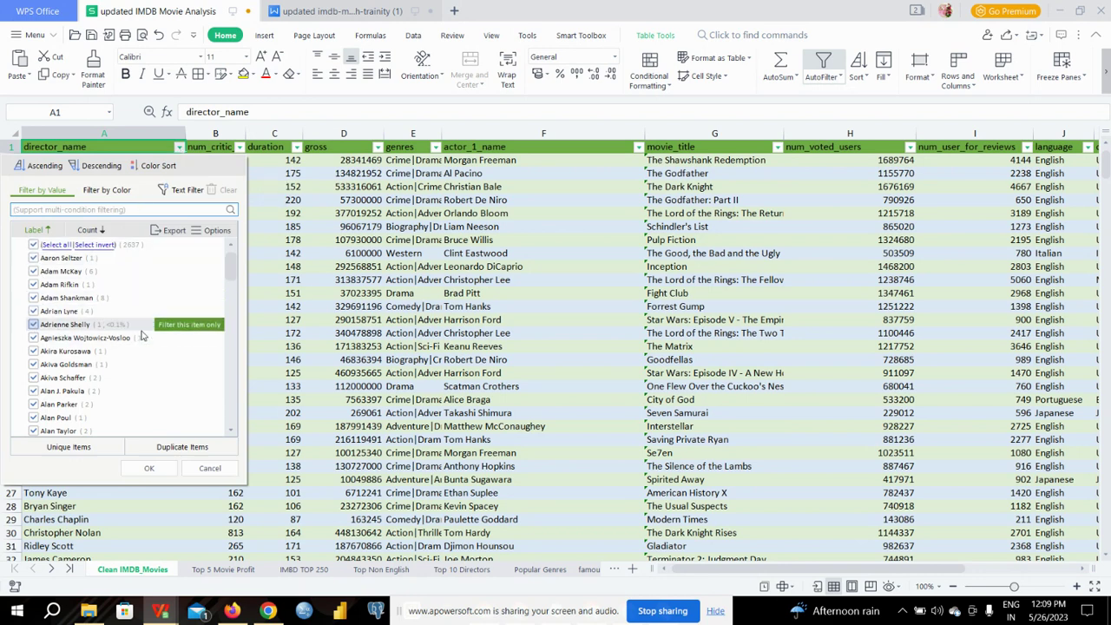
pyautogui.scroll(-5, 142, 336)
pyautogui.scroll(-5, 143, 336)
pyautogui.scroll(-5, 143, 337)
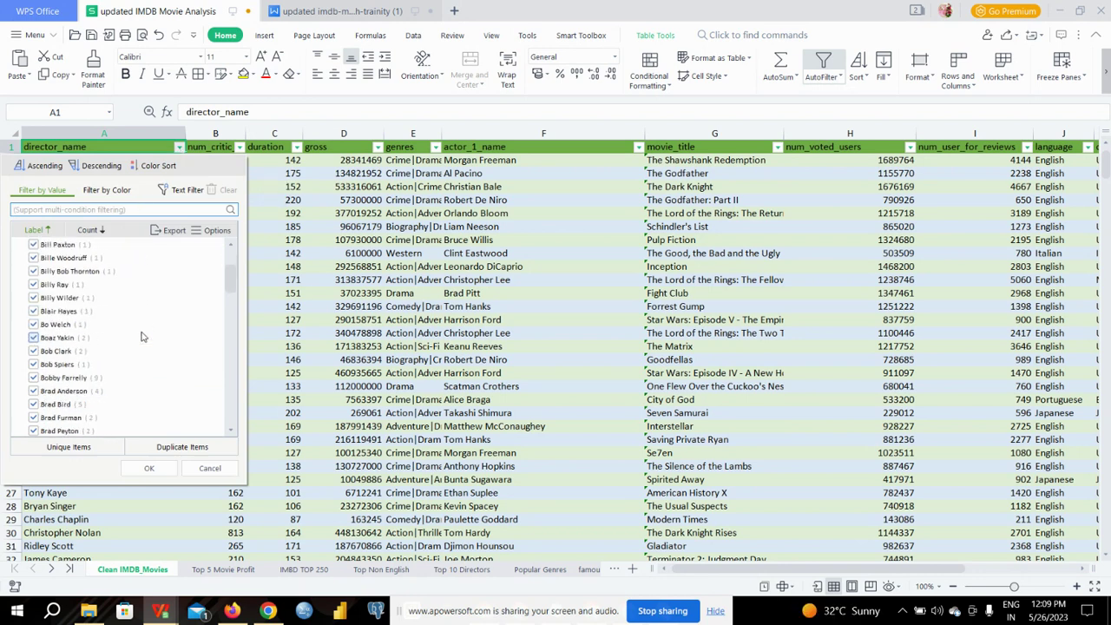
pyautogui.scroll(5, 143, 337)
pyautogui.scroll(5, 143, 337)
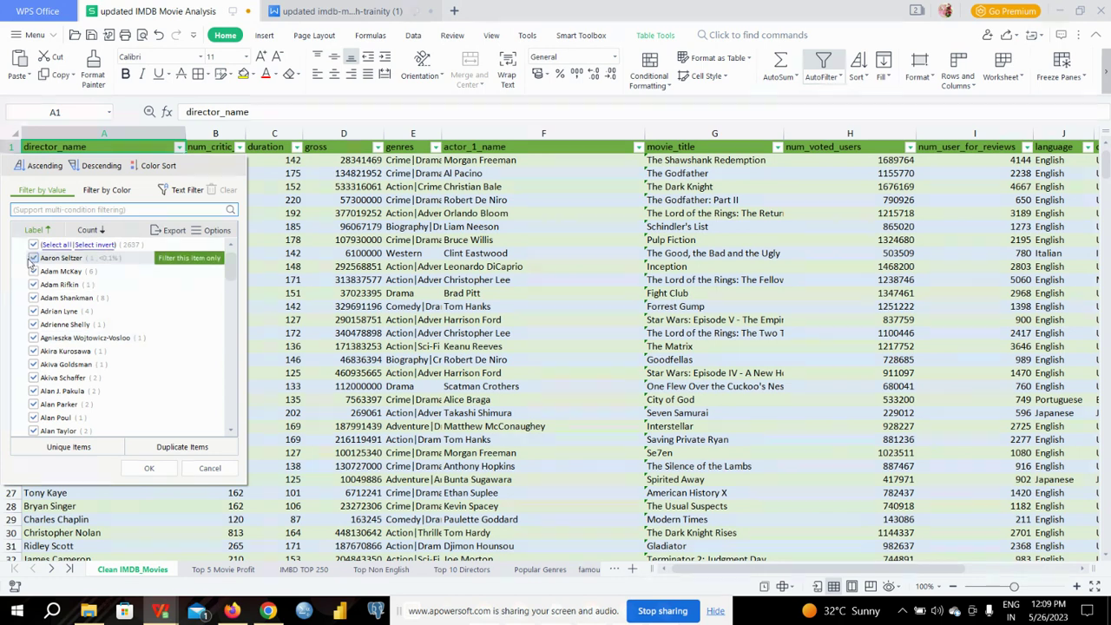
pyautogui.scroll(-10, 152, 349)
pyautogui.scroll(-10, 152, 349)
pyautogui.scroll(-10, 152, 348)
pyautogui.scroll(-10, 152, 349)
pyautogui.scroll(-10, 152, 348)
pyautogui.scroll(10, 151, 348)
pyautogui.scroll(10, 152, 348)
pyautogui.scroll(10, 152, 348)
pyautogui.scroll(5, 152, 348)
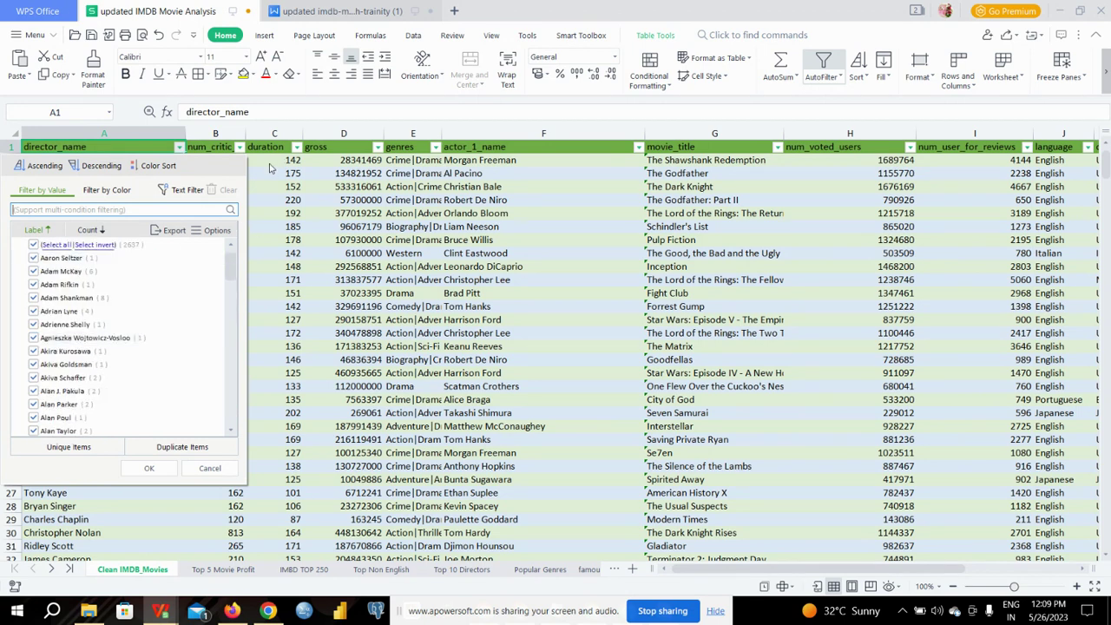
pyautogui.click(269, 165)
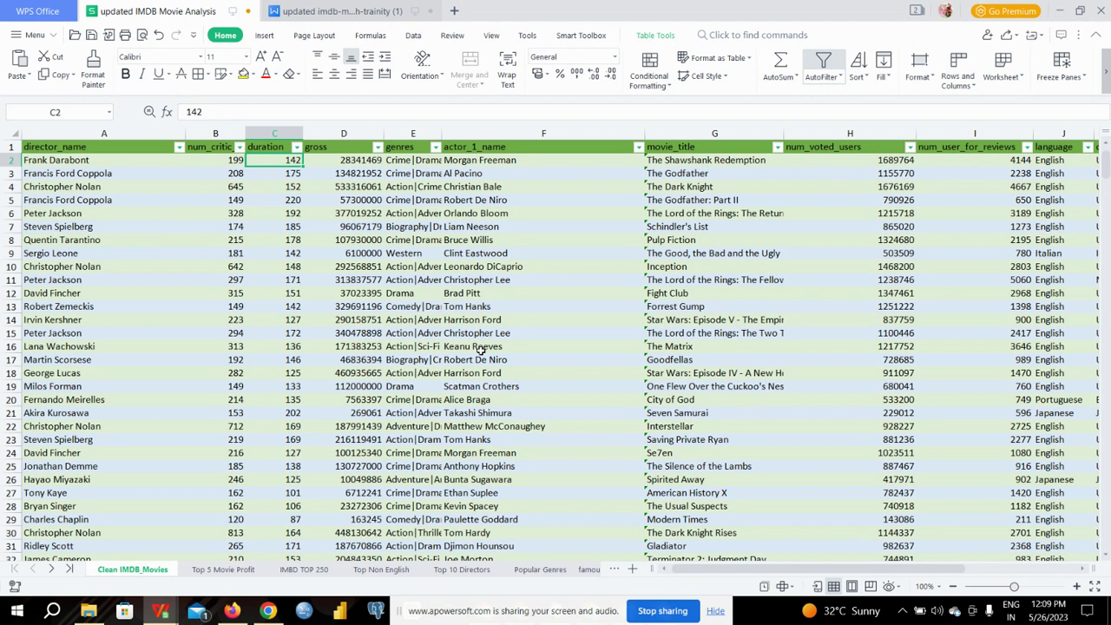
# Widen the genres column E so the combined genre labels are readable.
pyautogui.press('Right')
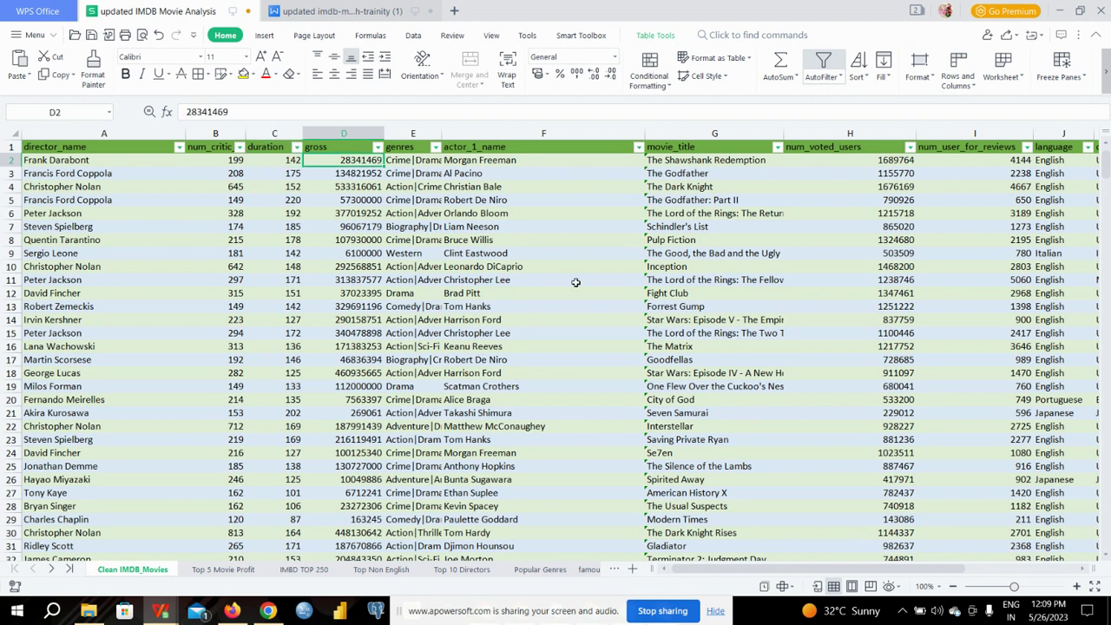
pyautogui.click(432, 253)
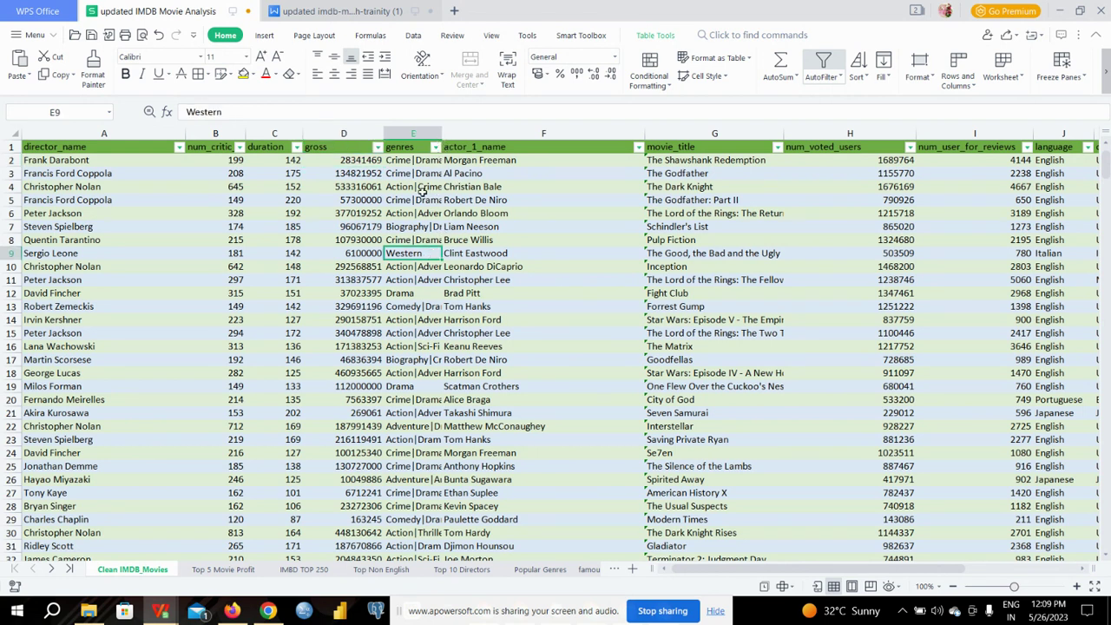
pyautogui.moveTo(441, 135); pyautogui.dragTo(458, 135)
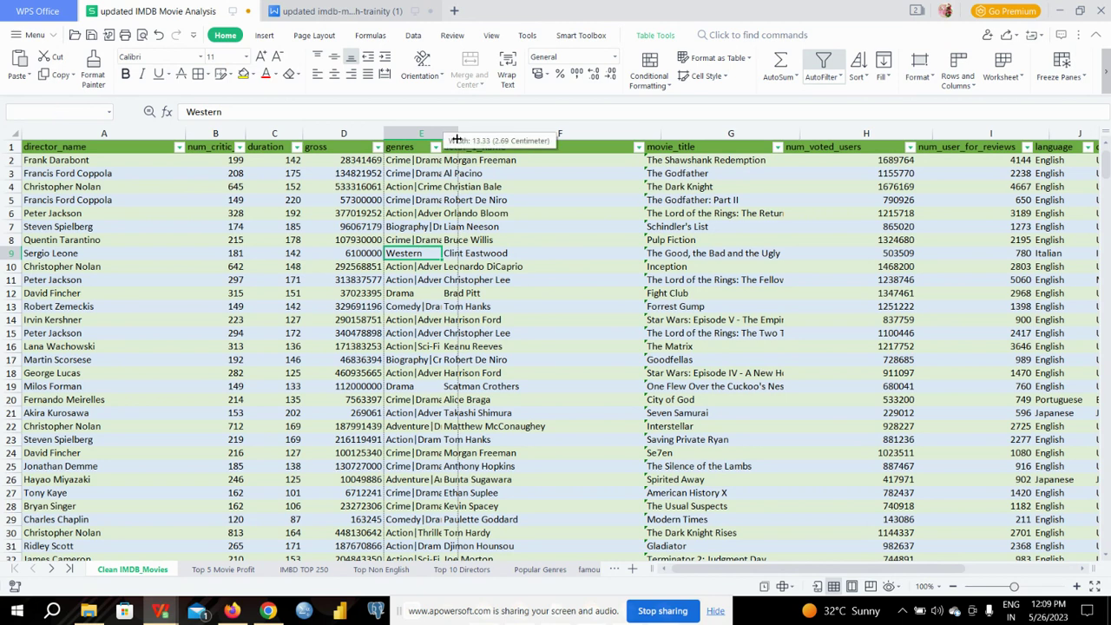
pyautogui.click(437, 294)
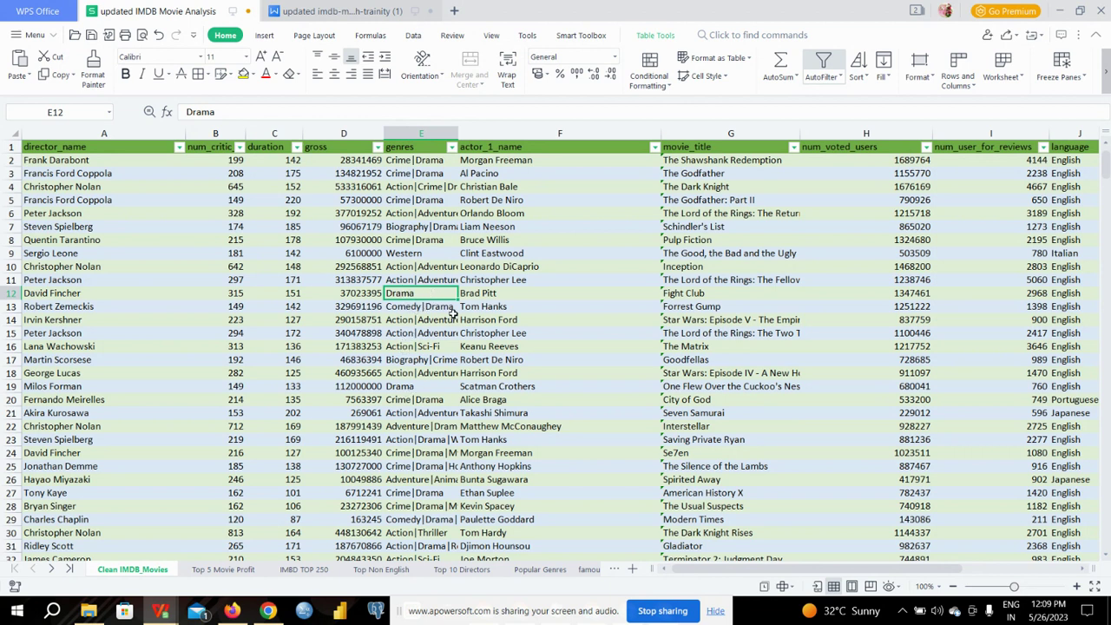
# Check the actor_1_name and duration filters without filtering, then select column A.
pyautogui.click(656, 148)
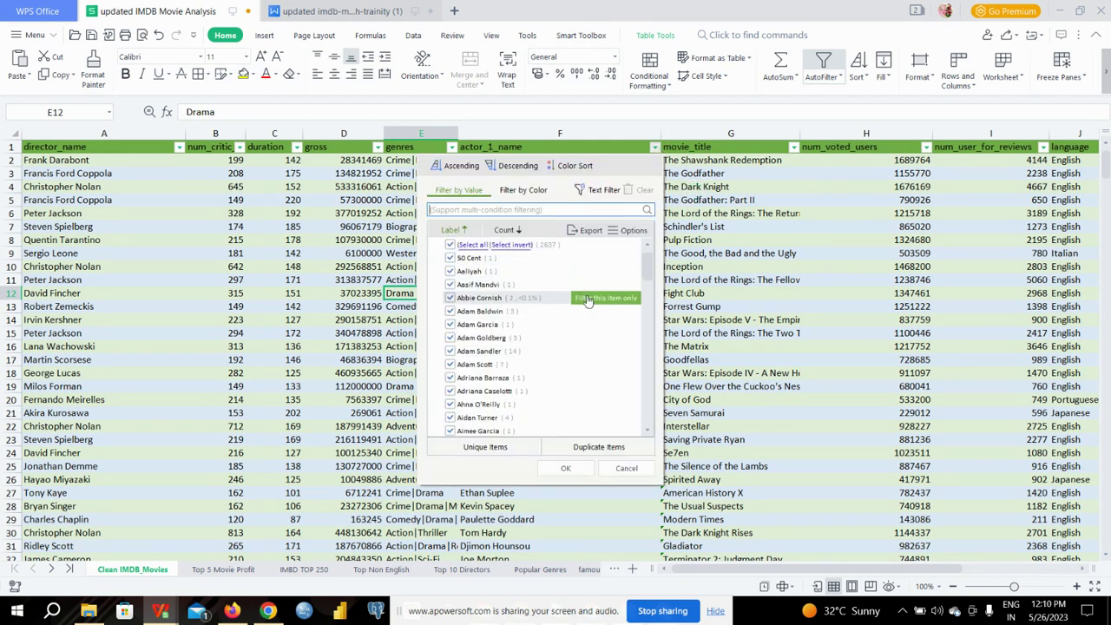
pyautogui.click(296, 148)
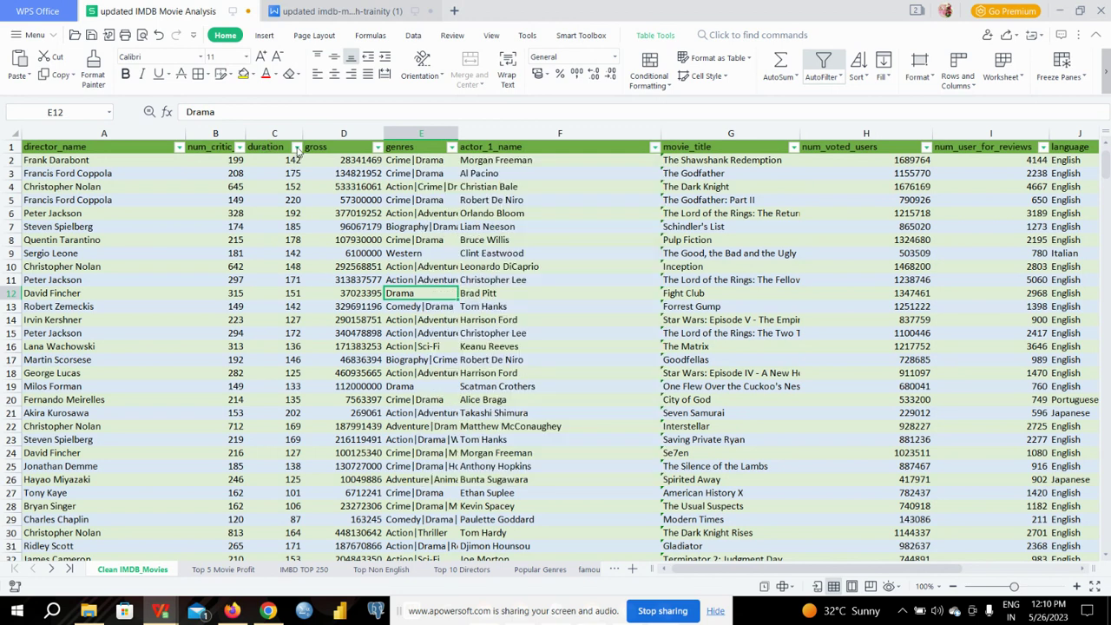
pyautogui.click(297, 148)
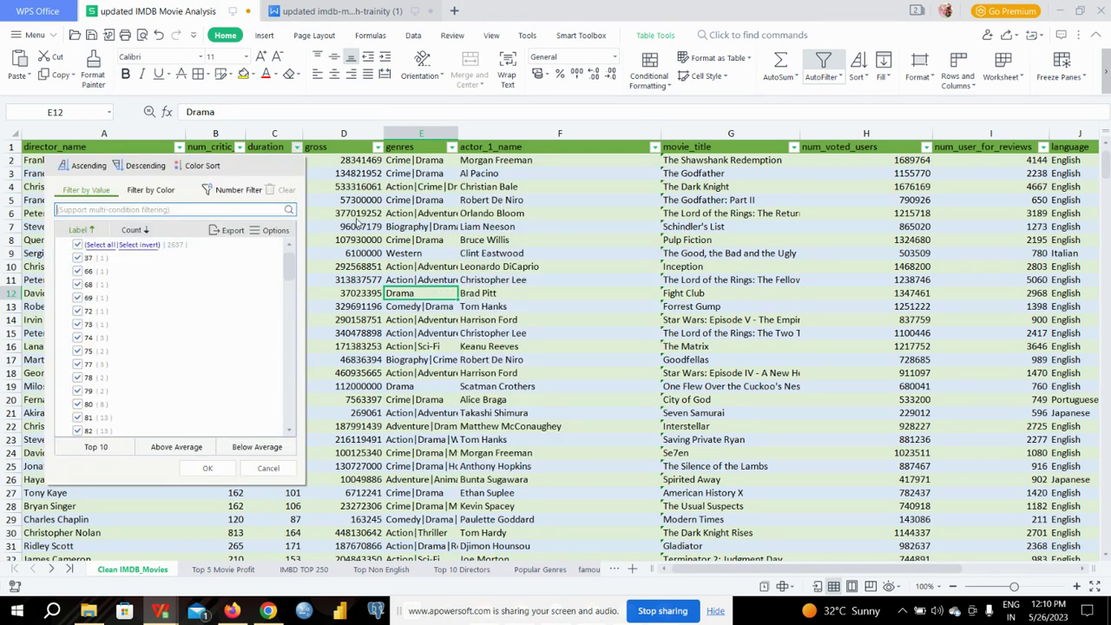
pyautogui.click(297, 149)
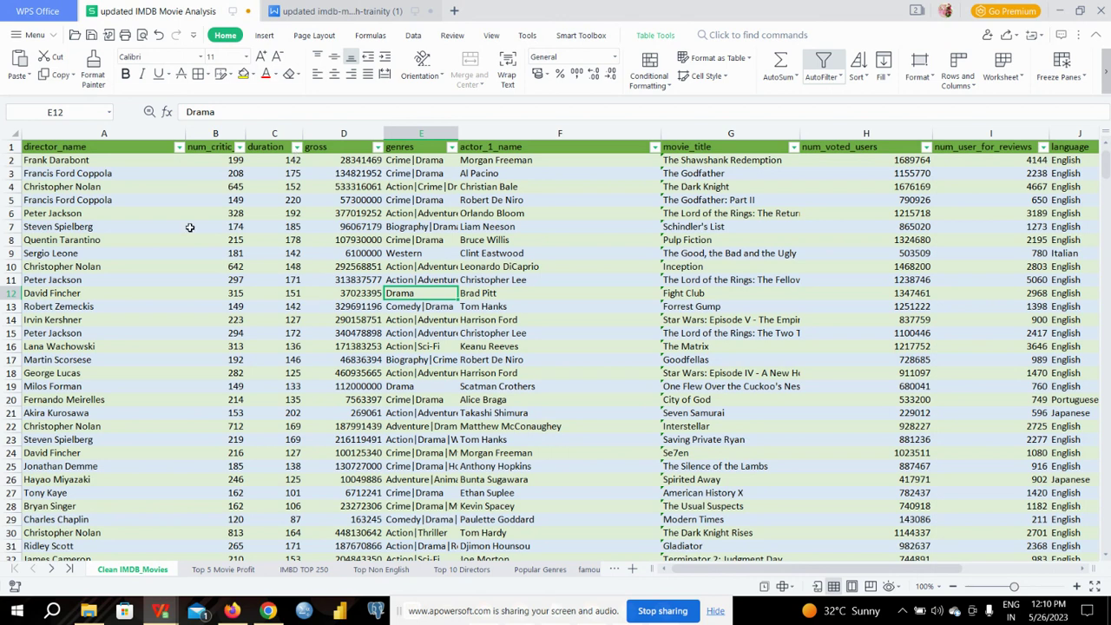
pyautogui.click(105, 133)
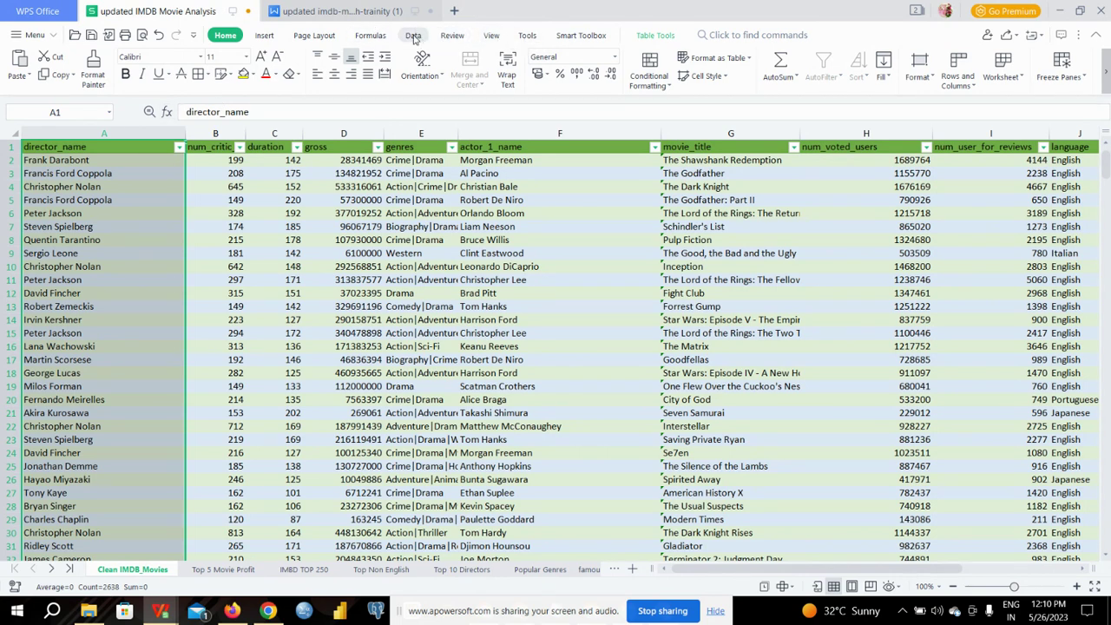
pyautogui.click(413, 37)
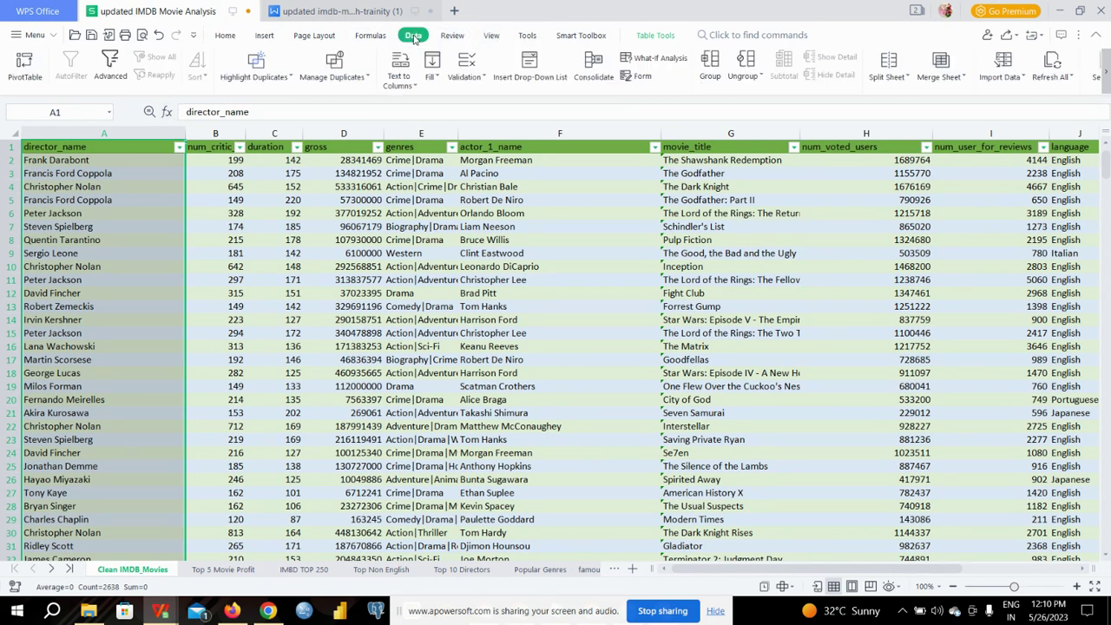
pyautogui.click(367, 78)
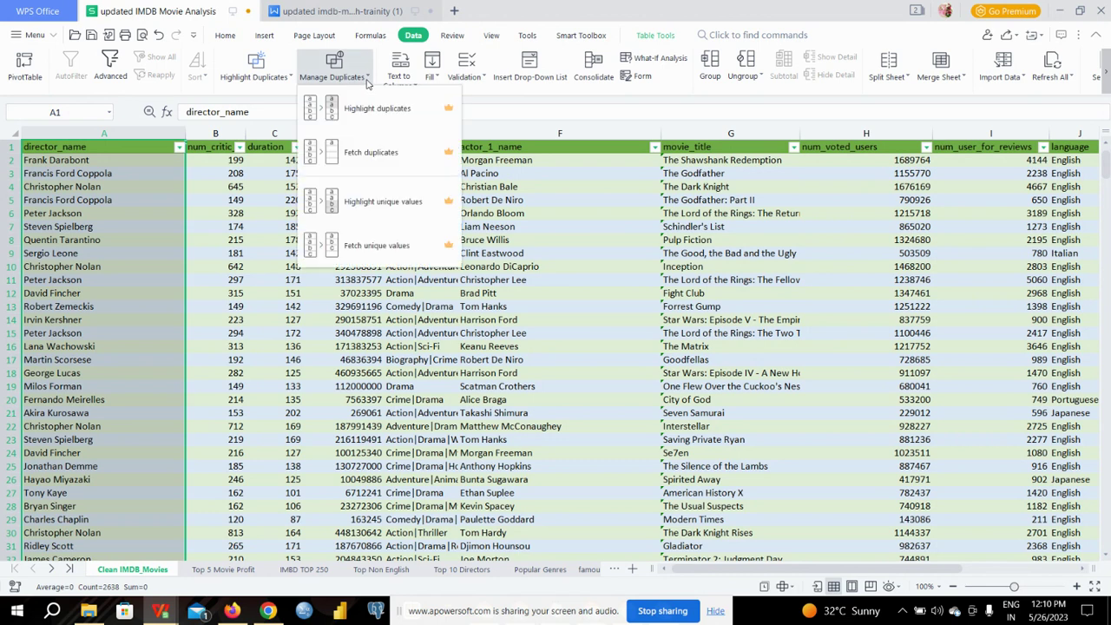
pyautogui.click(289, 76)
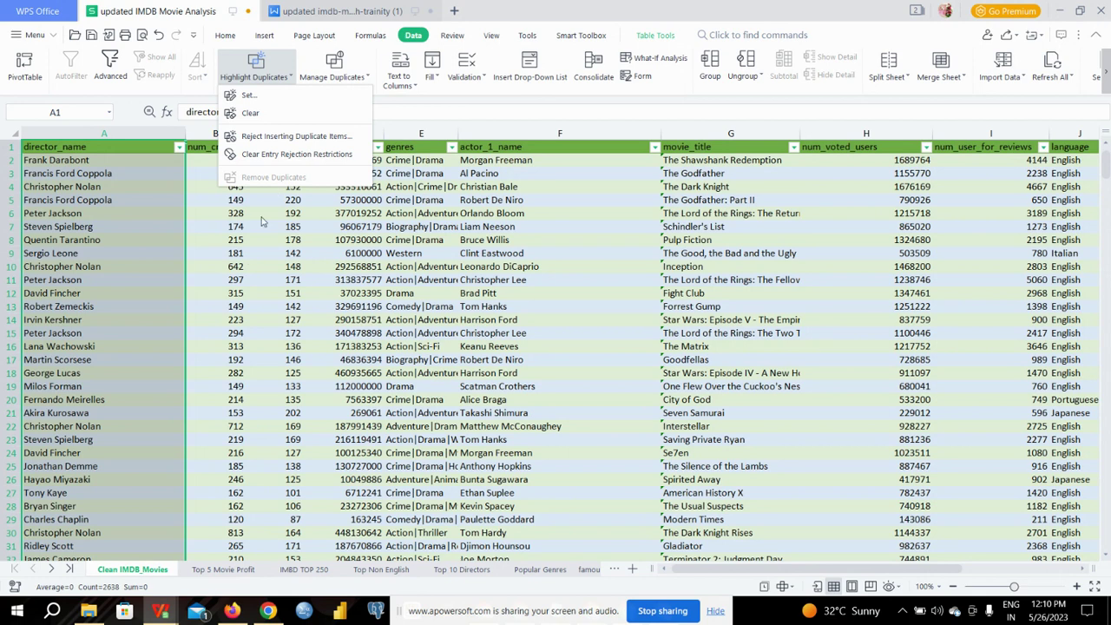
pyautogui.click(244, 257)
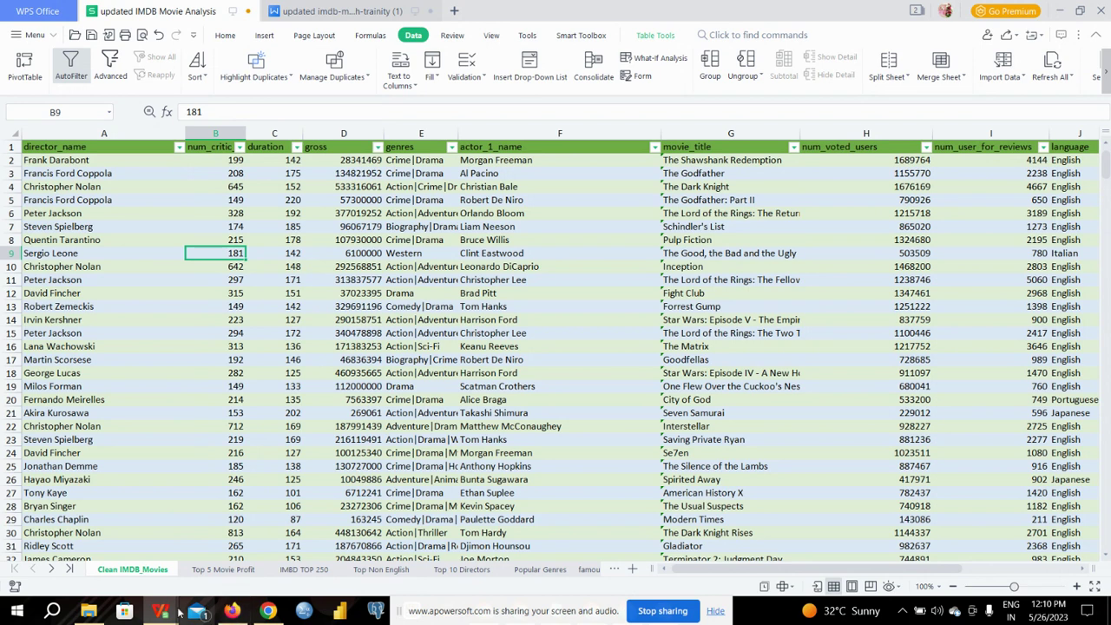
pyautogui.click(358, 12)
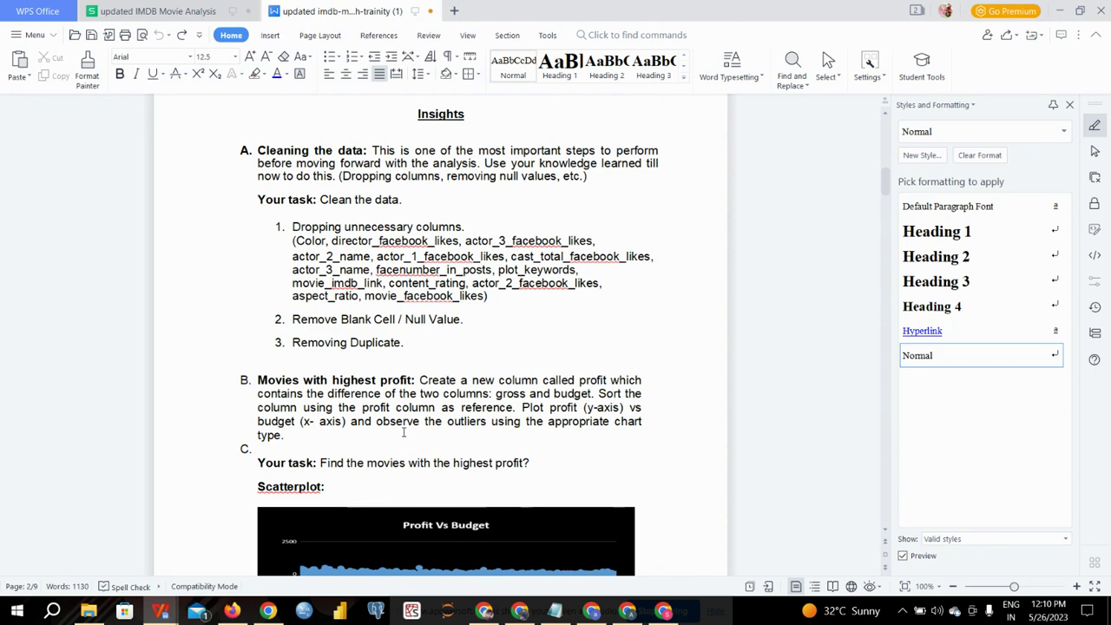
pyautogui.scroll(-1, 403, 431)
pyautogui.scroll(-10, 403, 431)
pyautogui.scroll(9, 402, 431)
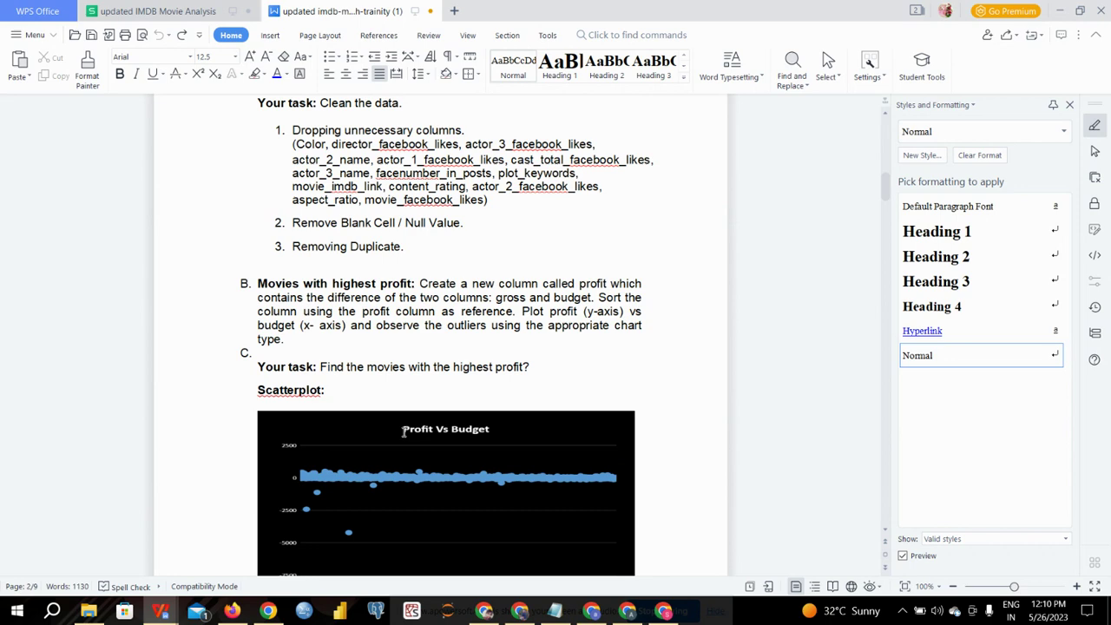
pyautogui.click(208, 12)
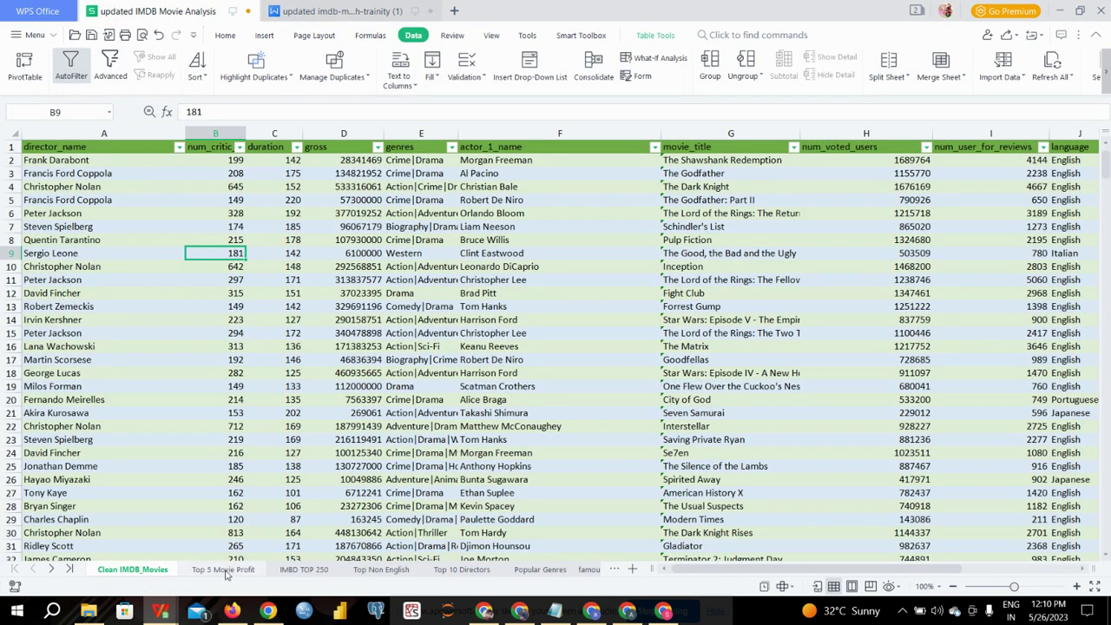
# On the Top 5 Movie Profit sheet, select the five movies' data A2:D6 and open Insert.
pyautogui.click(224, 570)
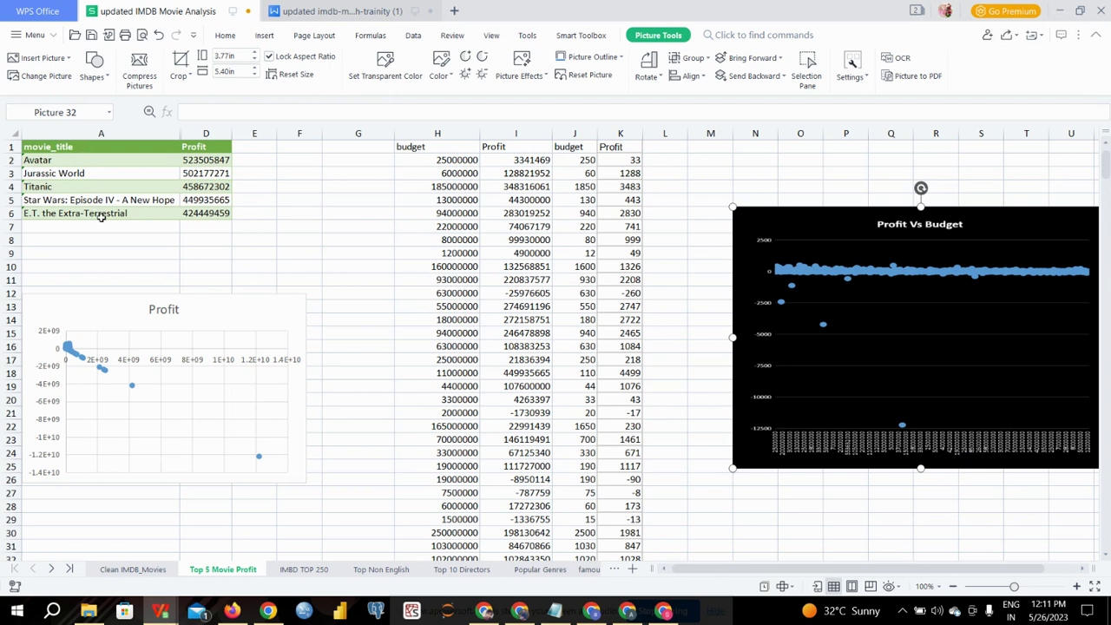
pyautogui.click(74, 149)
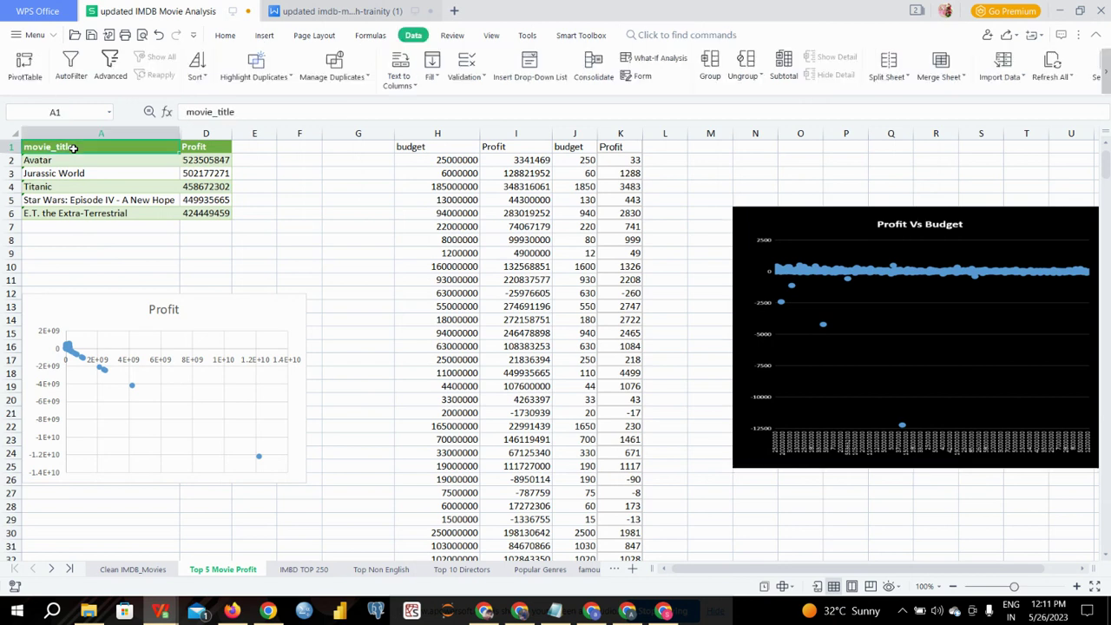
pyautogui.click(201, 145)
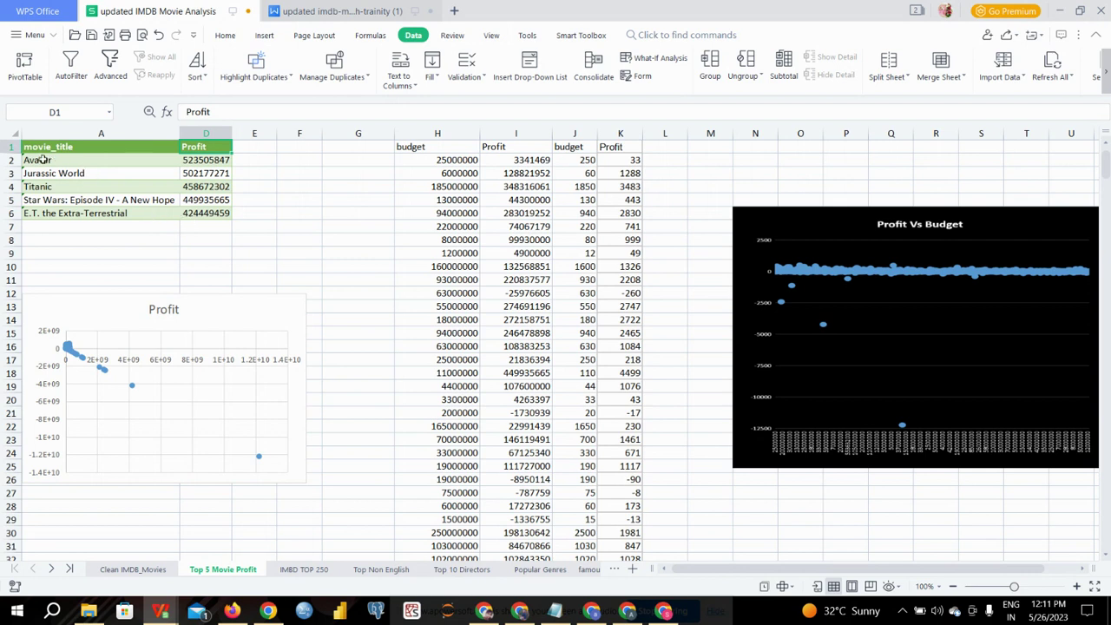
pyautogui.moveTo(41, 160); pyautogui.dragTo(186, 215)
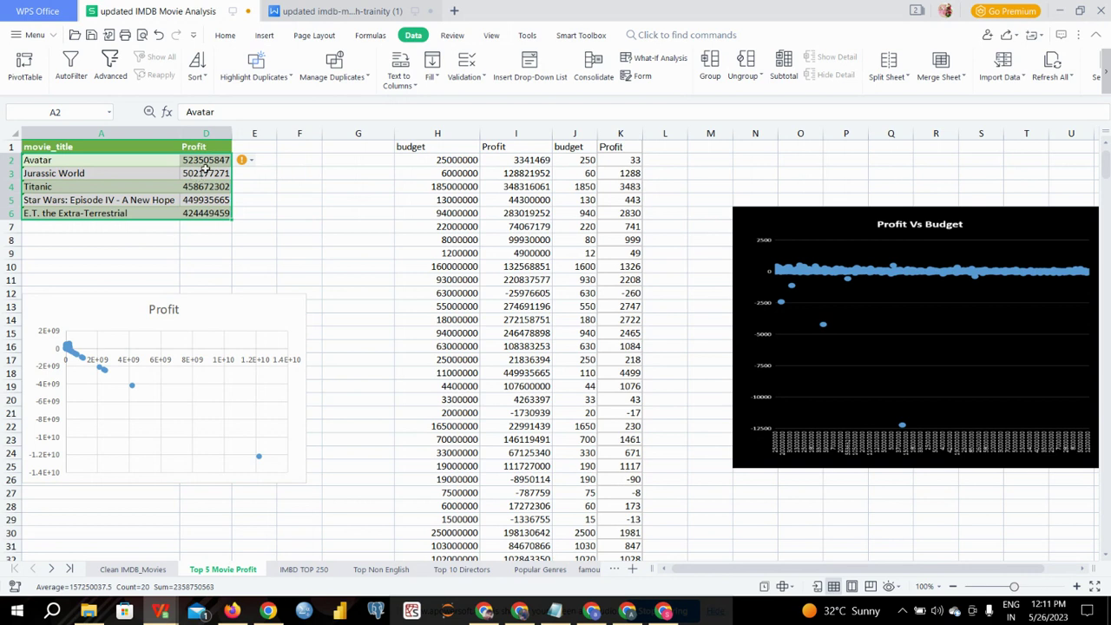
pyautogui.click(265, 35)
# Insert a clustered column chart of the five profits, move it under the table and shrink it.
pyautogui.click(310, 68)
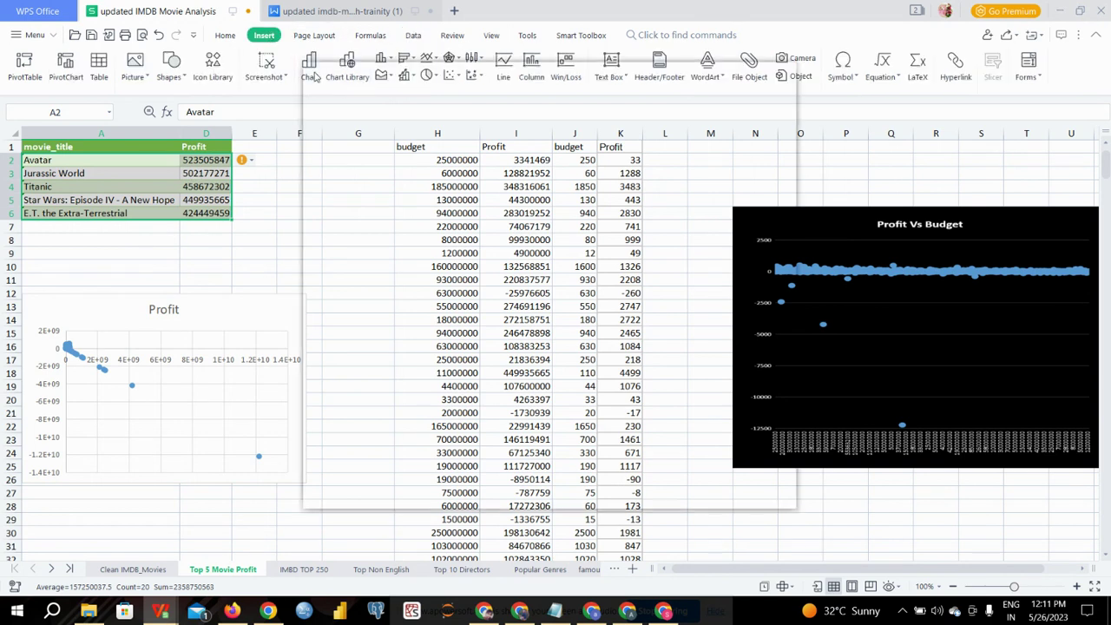
pyautogui.click(465, 269)
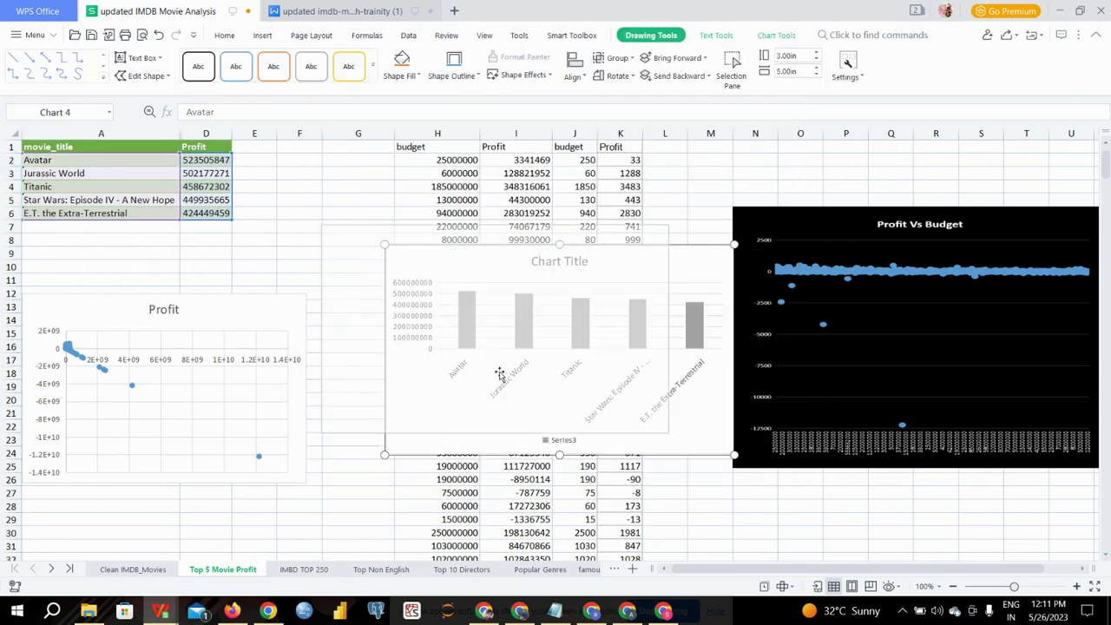
pyautogui.moveTo(564, 395); pyautogui.dragTo(246, 359)
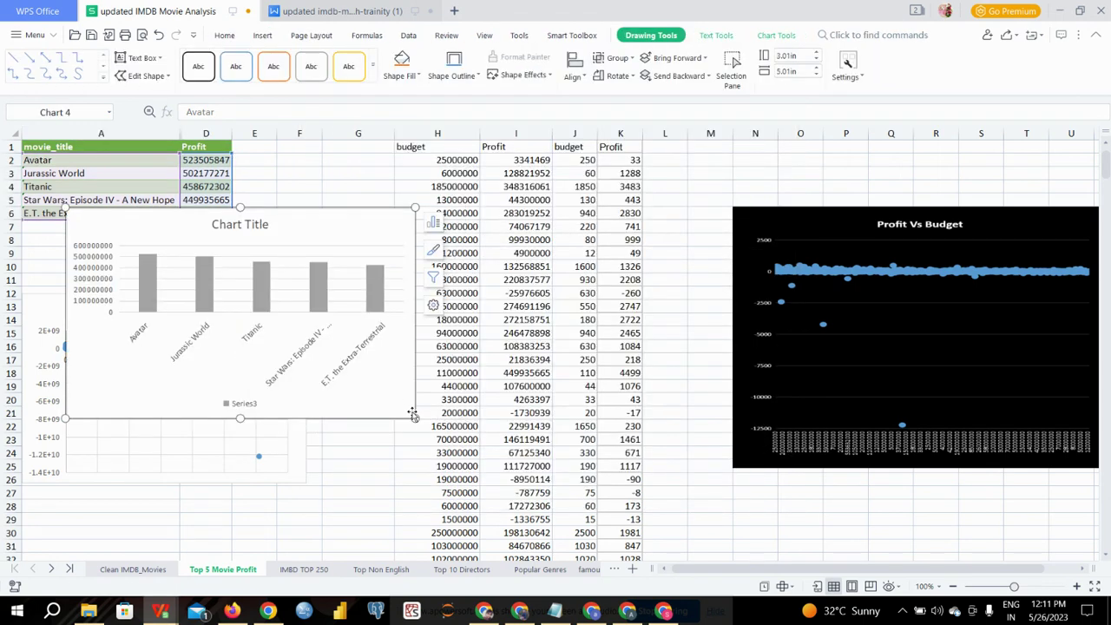
pyautogui.moveTo(340, 367); pyautogui.dragTo(303, 350)
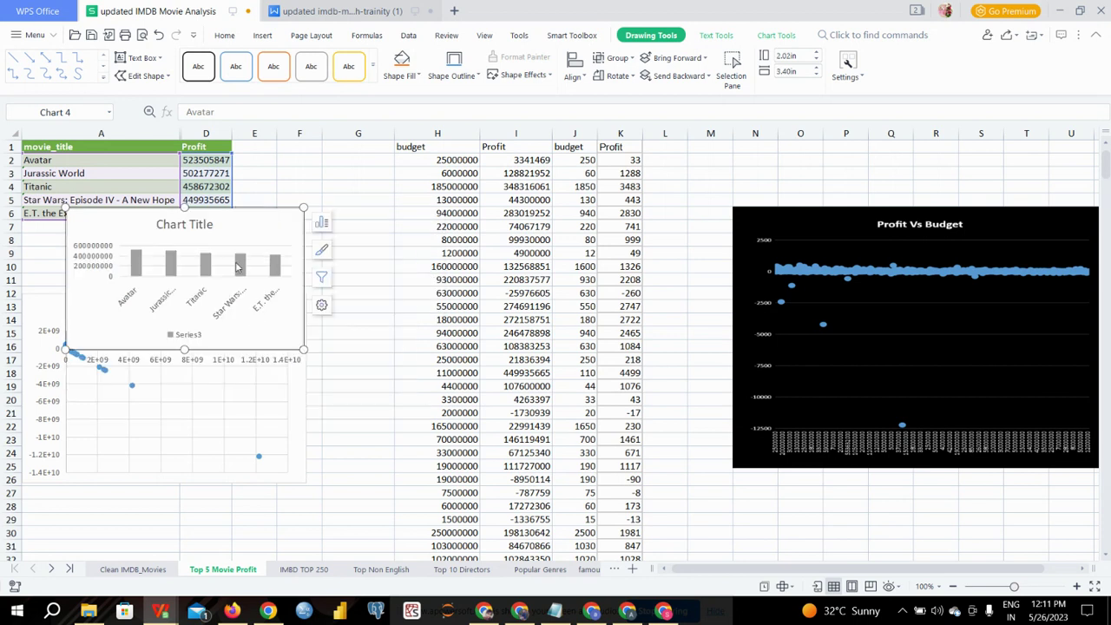
# Delete the new column chart and select empty cell G22.
pyautogui.press('Delete')
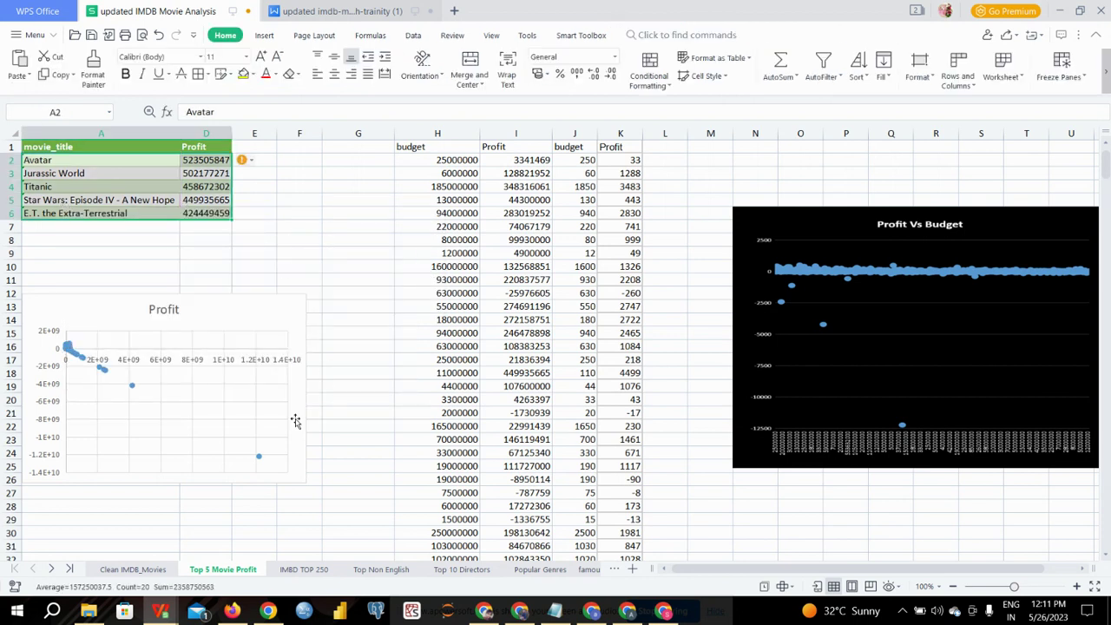
pyautogui.click(352, 427)
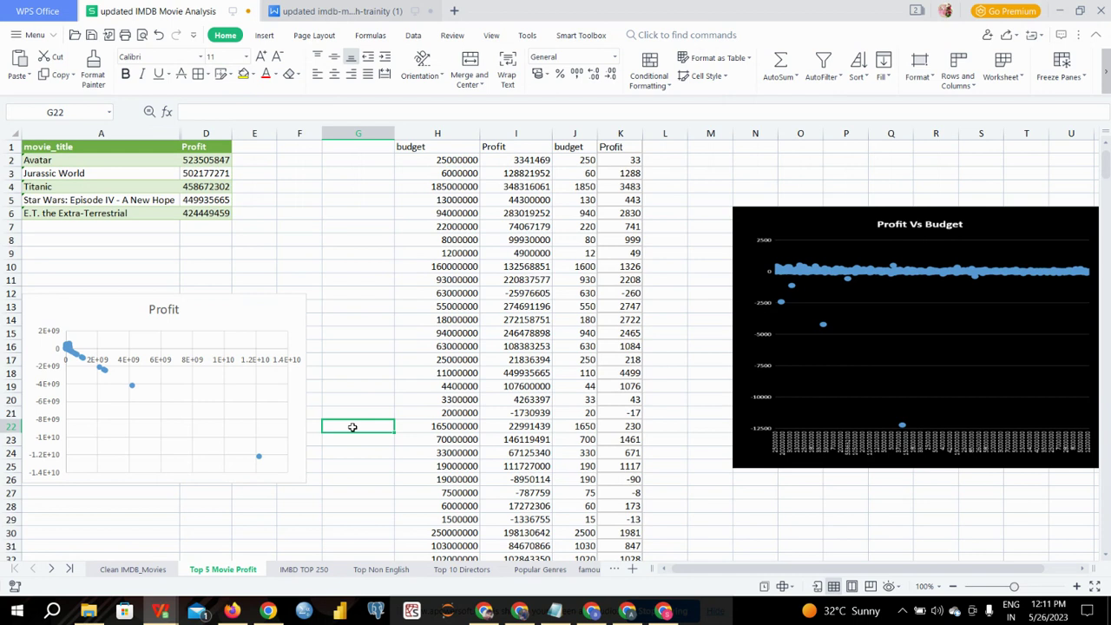
pyautogui.click(346, 259)
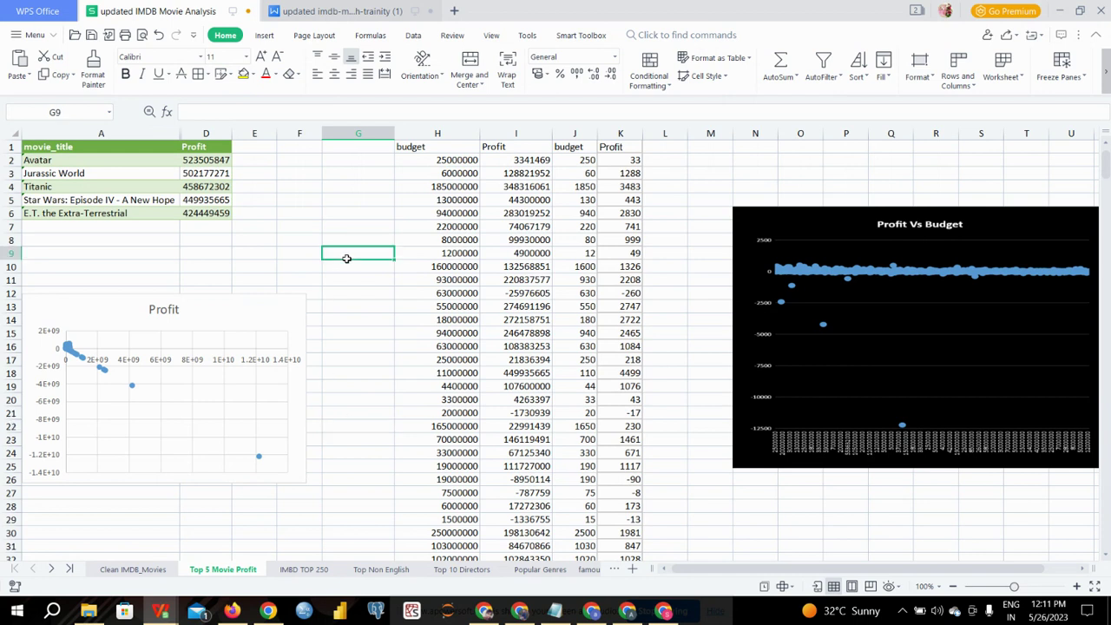
pyautogui.write('1,2,3,4,5,')
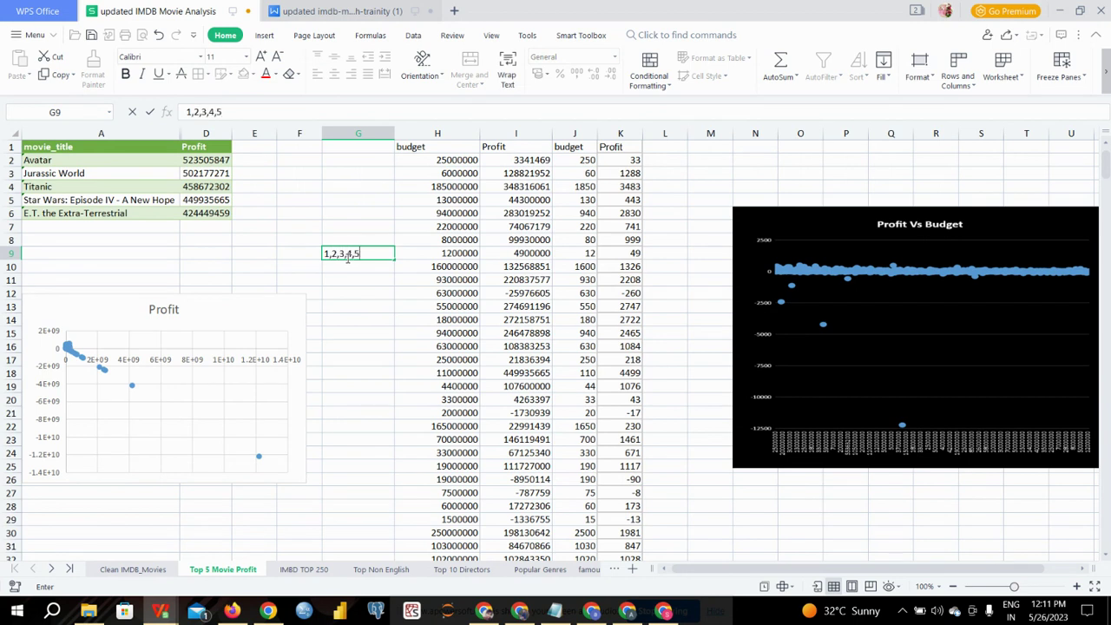
pyautogui.write('3,2,')
pyautogui.write('67')
pyautogui.moveTo(375, 253); pyautogui.dragTo(325, 254)
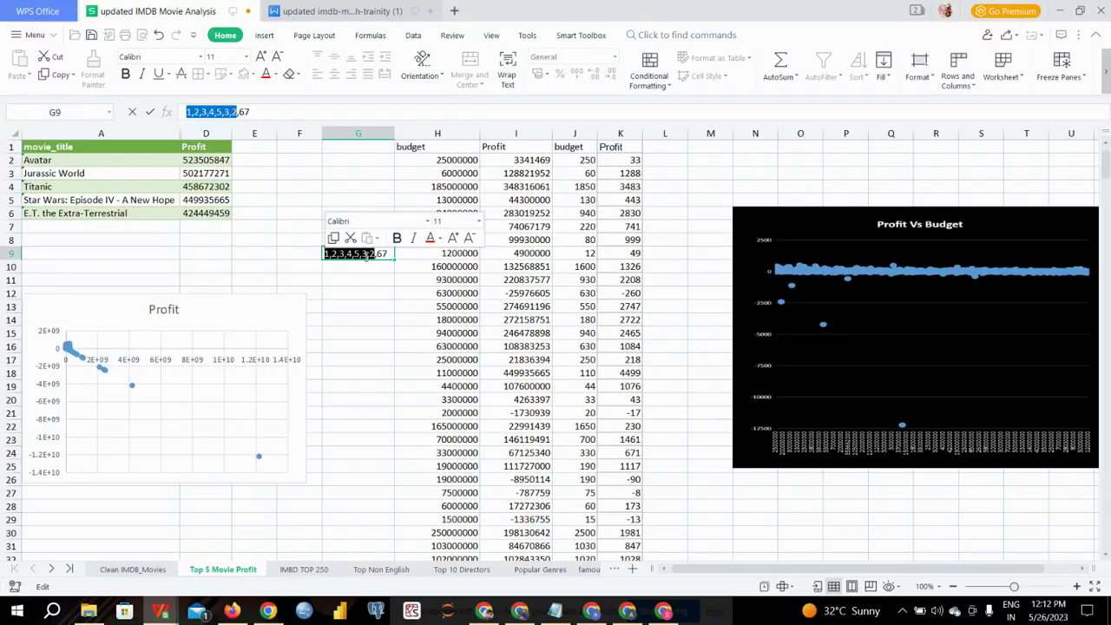
pyautogui.moveTo(389, 254); pyautogui.dragTo(327, 255)
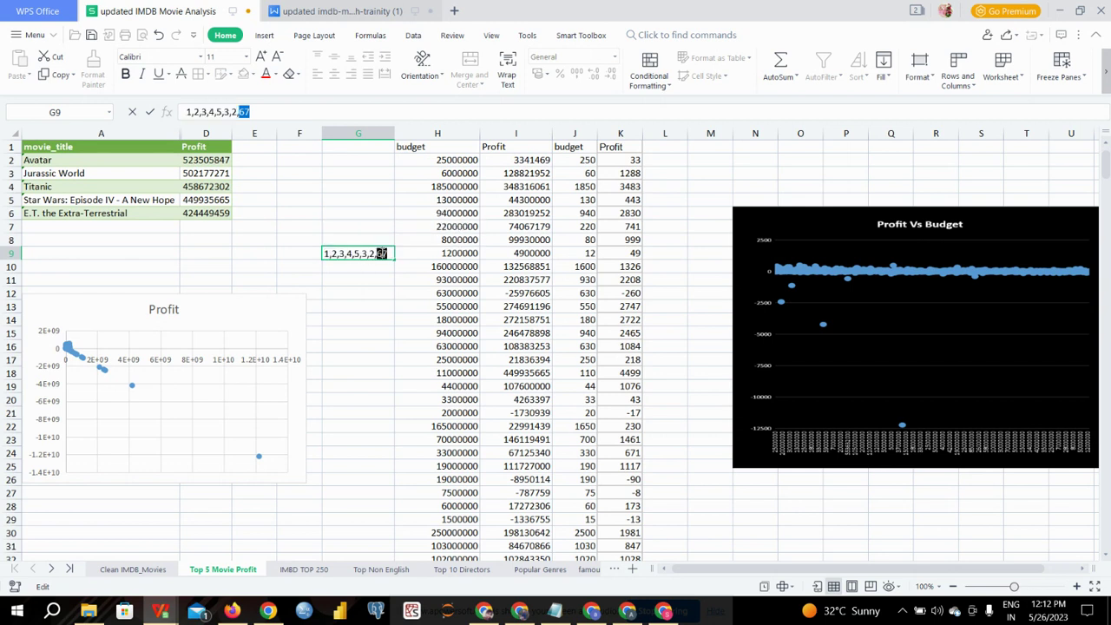
pyautogui.doubleClick(383, 254)
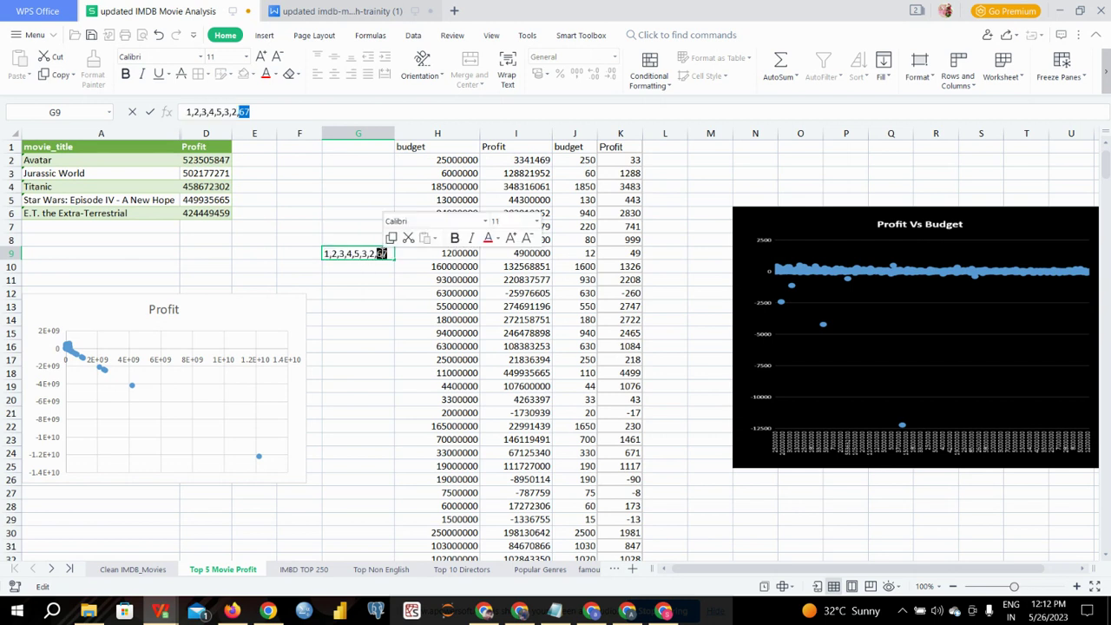
pyautogui.press('BackSpace')
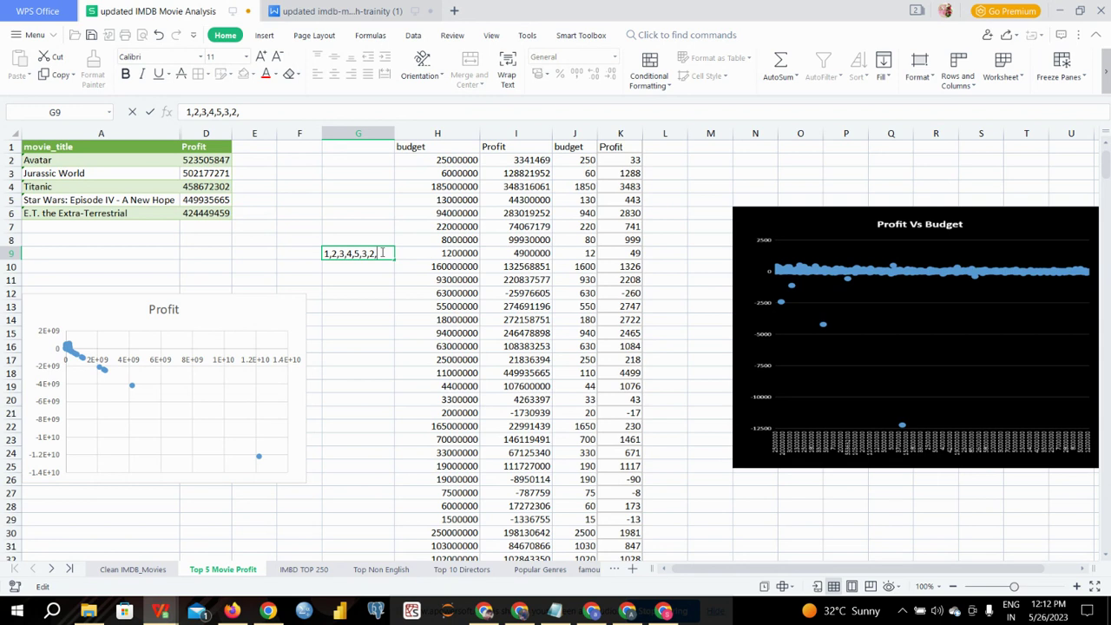
pyautogui.press('BackSpace')
pyautogui.press('BackSpace')
pyautogui.press('BackSpace')
pyautogui.press('BackSpace')
pyautogui.press('BackSpace')
pyautogui.press('BackSpace')
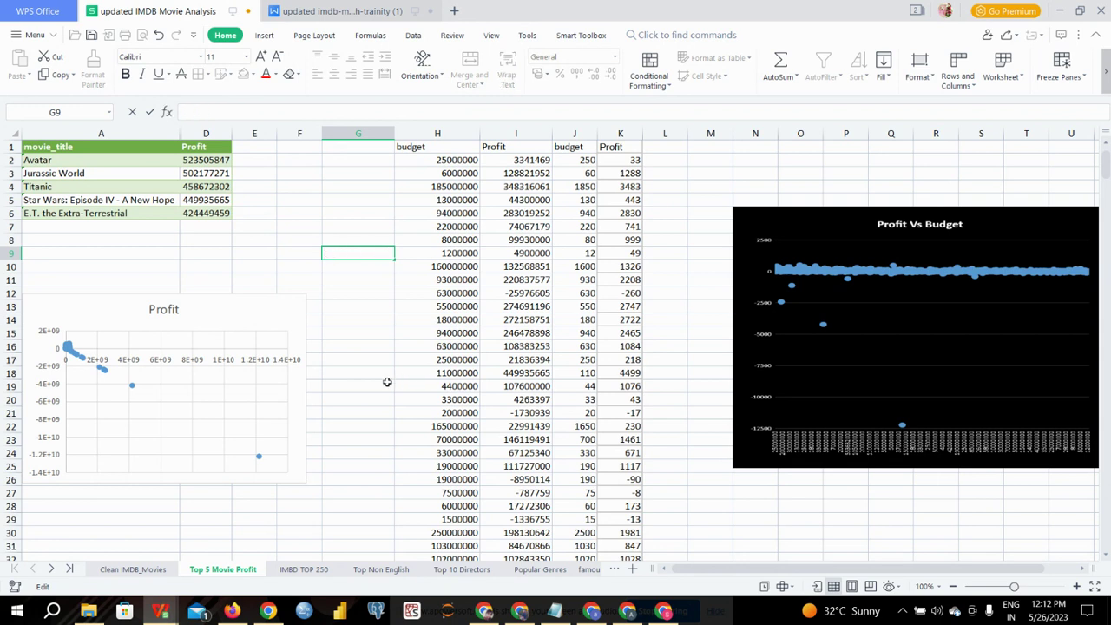
pyautogui.click(387, 382)
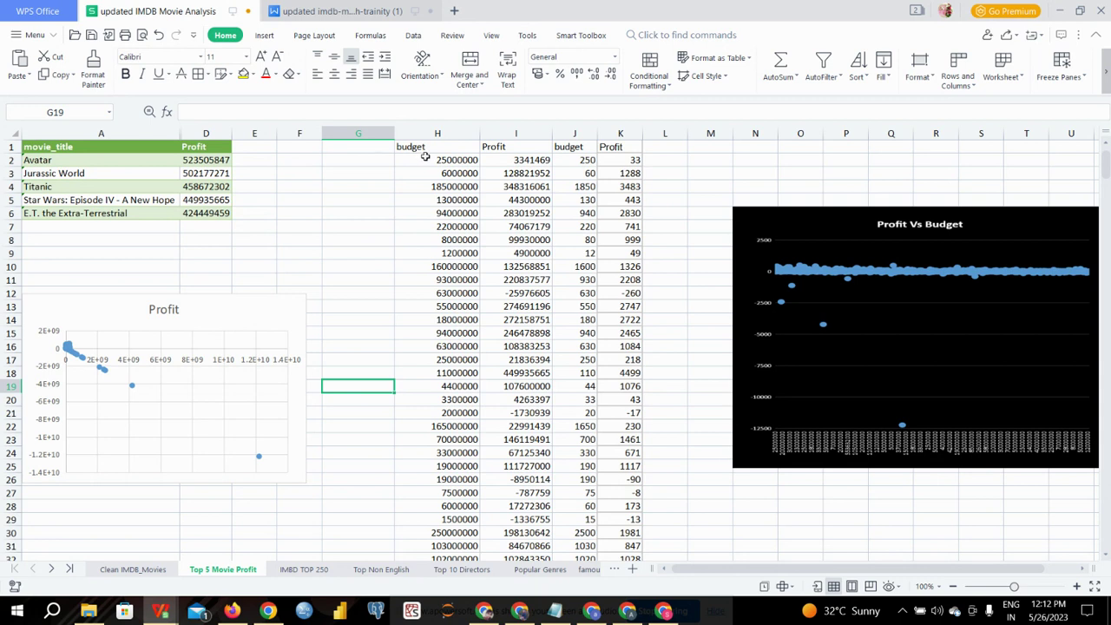
# Inspect the budget and Profit columns and the scaled formulas in J2 and K2.
pyautogui.click(347, 171)
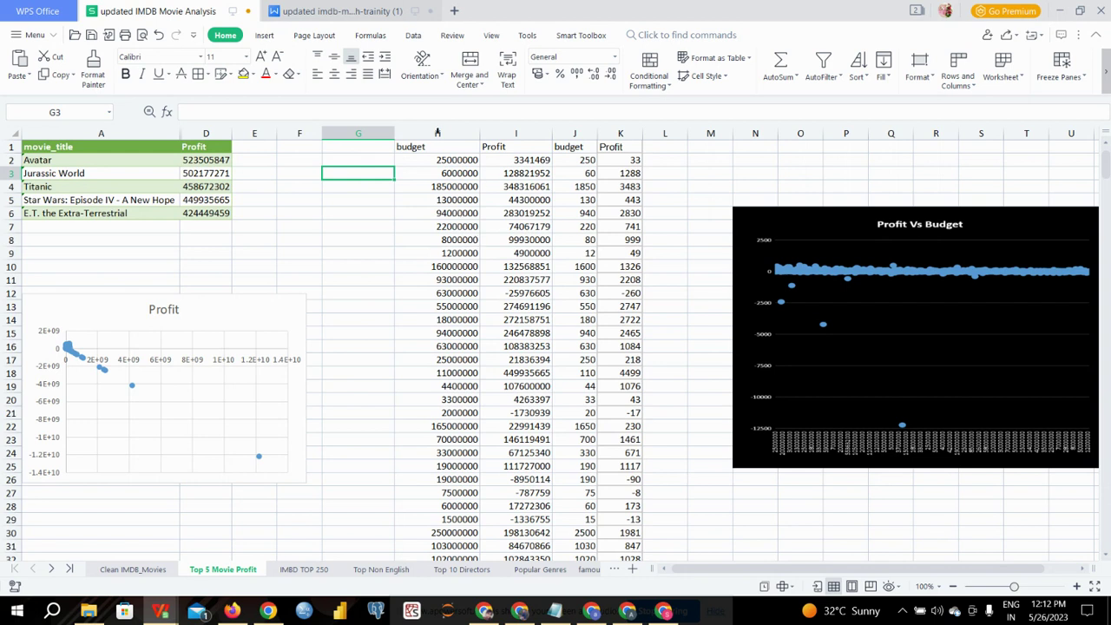
pyautogui.click(438, 131)
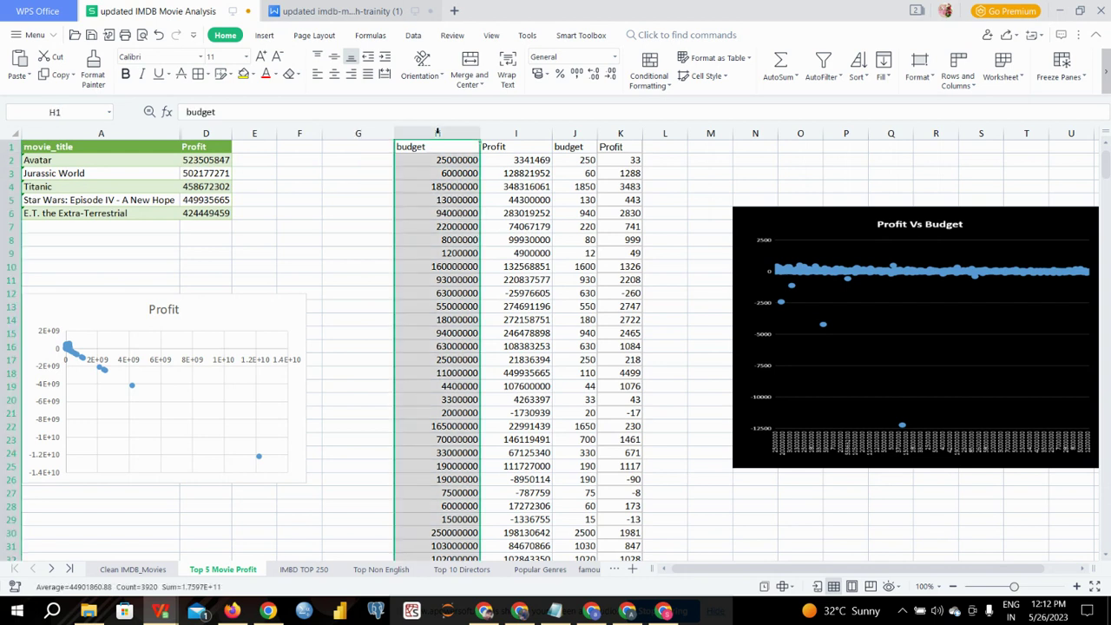
pyautogui.click(516, 130)
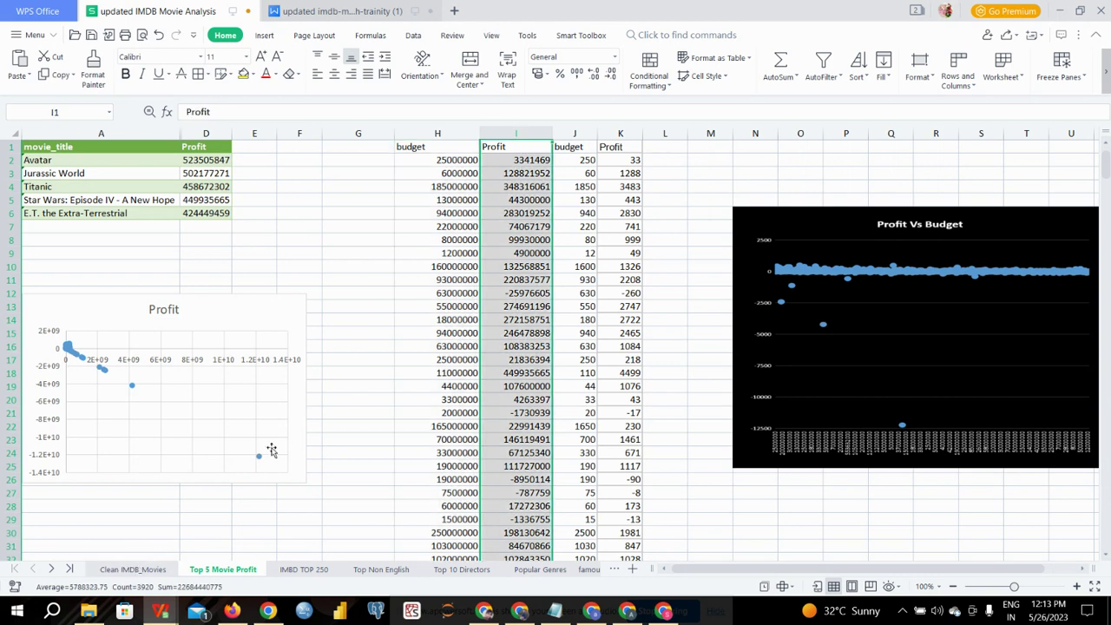
pyautogui.click(458, 165)
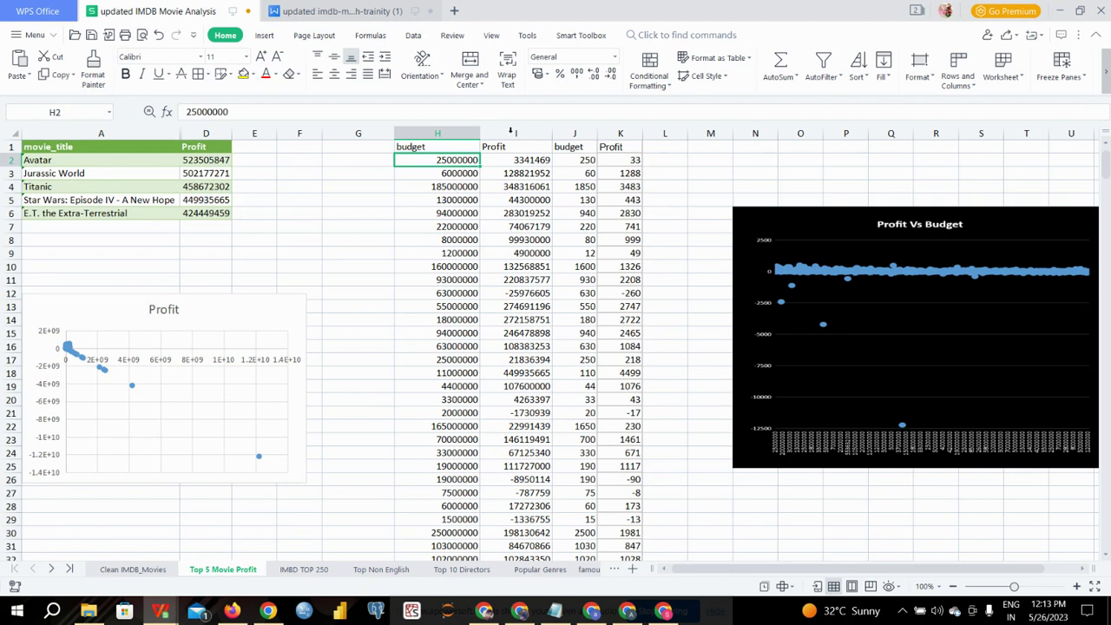
pyautogui.click(193, 403)
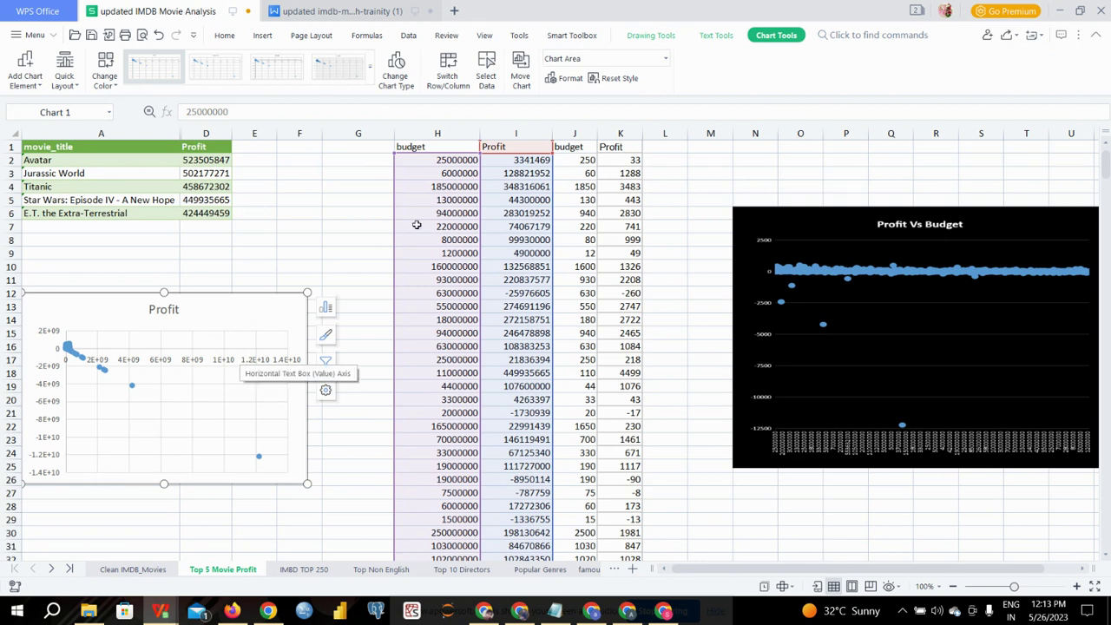
pyautogui.click(440, 161)
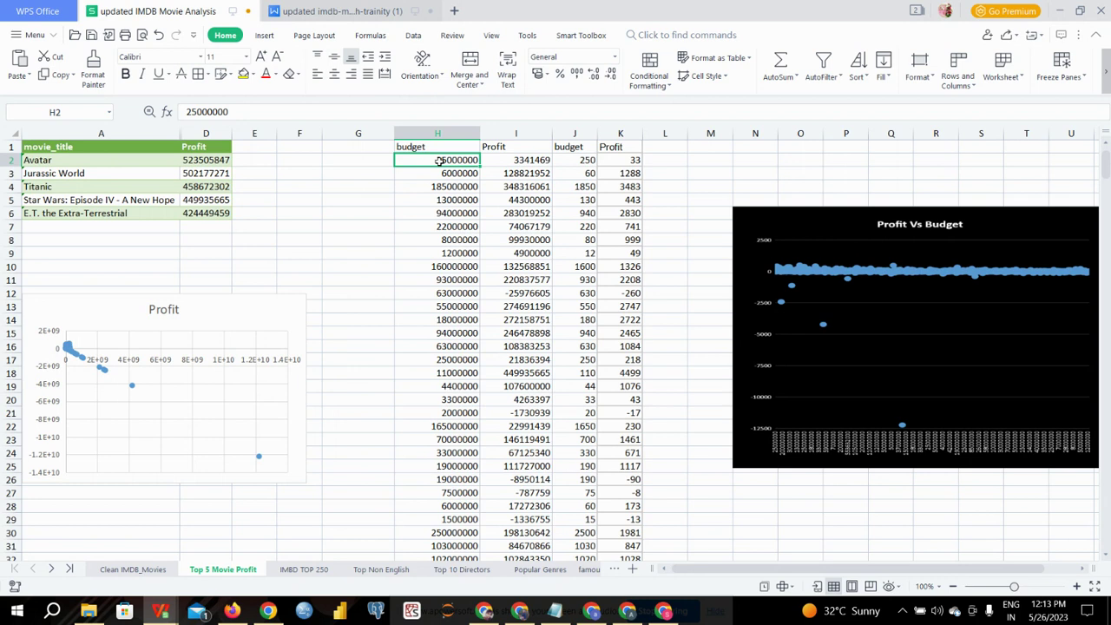
pyautogui.click(573, 161)
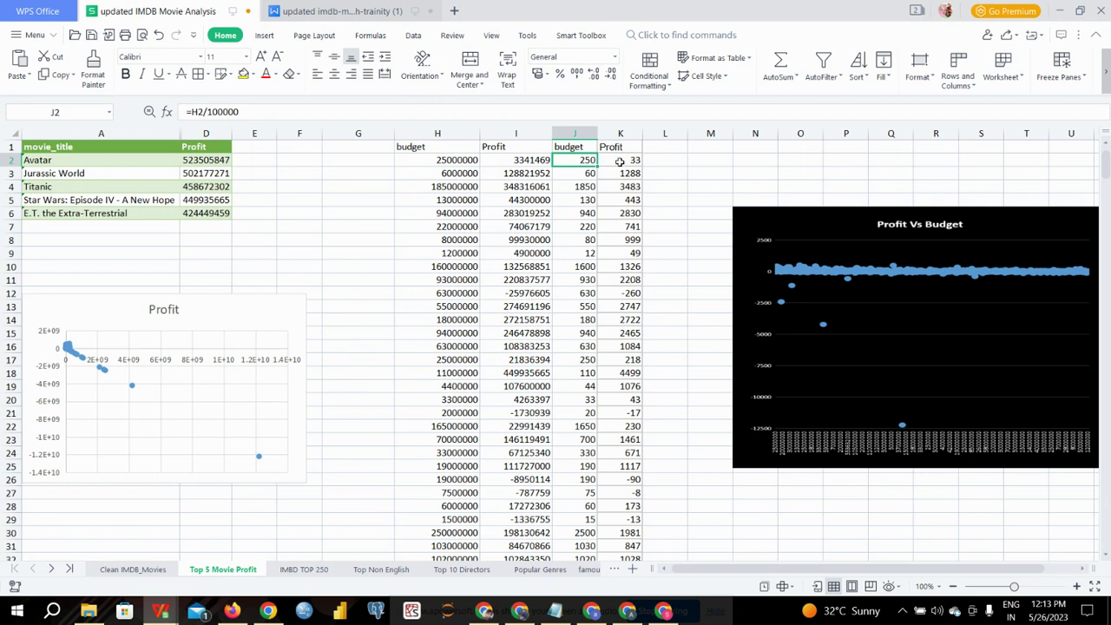
pyautogui.click(620, 162)
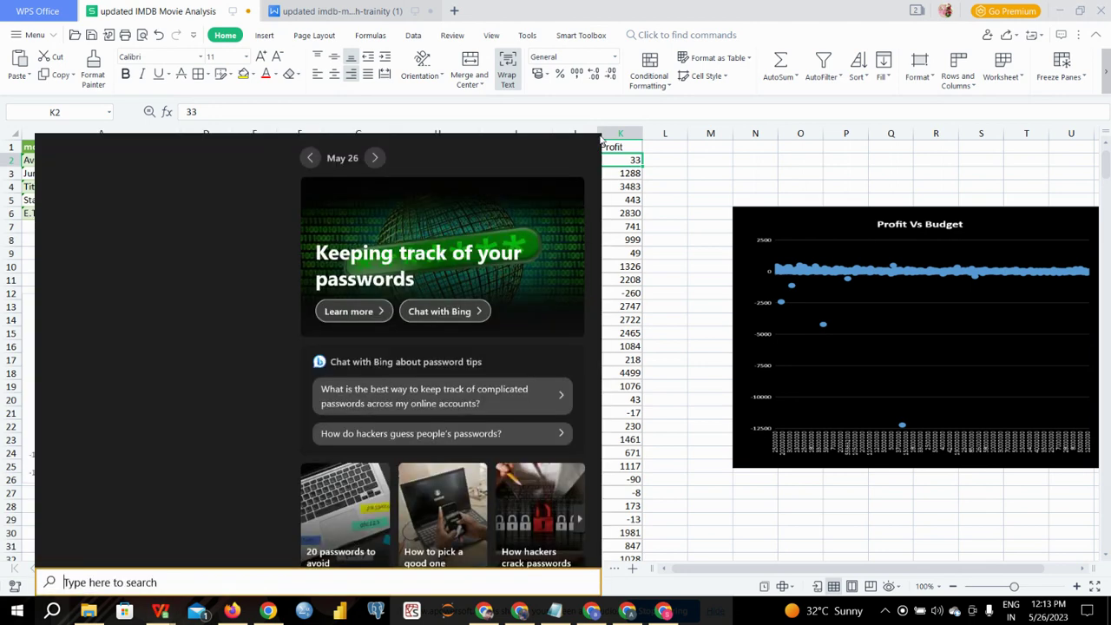
pyautogui.click(711, 173)
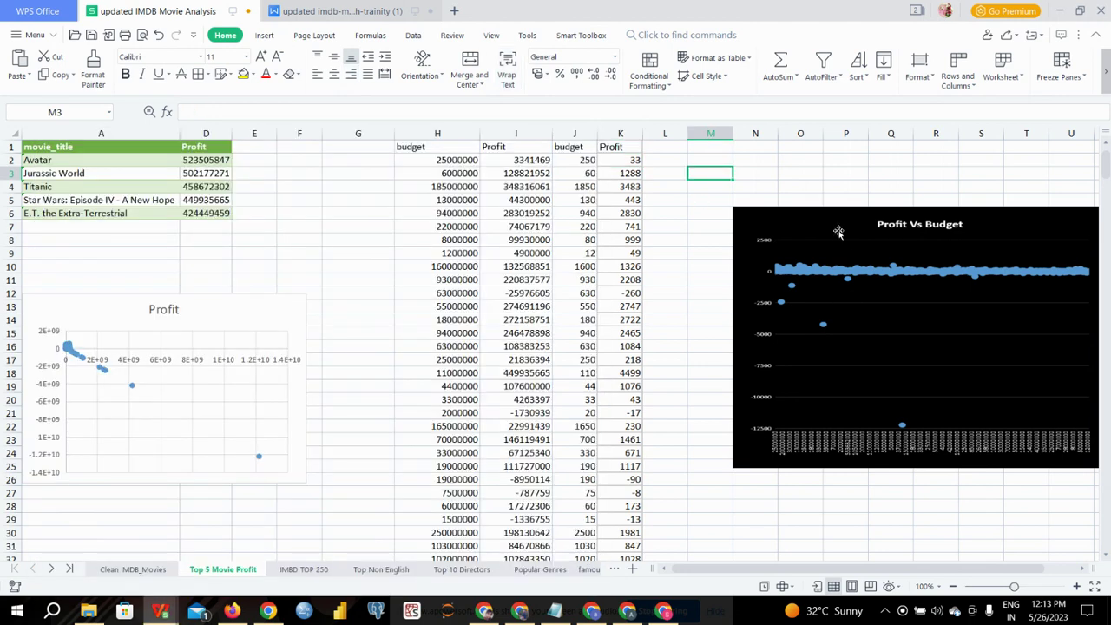
# Move the Profit Vs Budget chart left and shrink it to 3.42 × 4.92 in, then select J:K.
pyautogui.moveTo(839, 231); pyautogui.dragTo(805, 231)
pyautogui.moveTo(699, 208); pyautogui.dragTo(733, 231)
pyautogui.moveTo(838, 246); pyautogui.dragTo(811, 235)
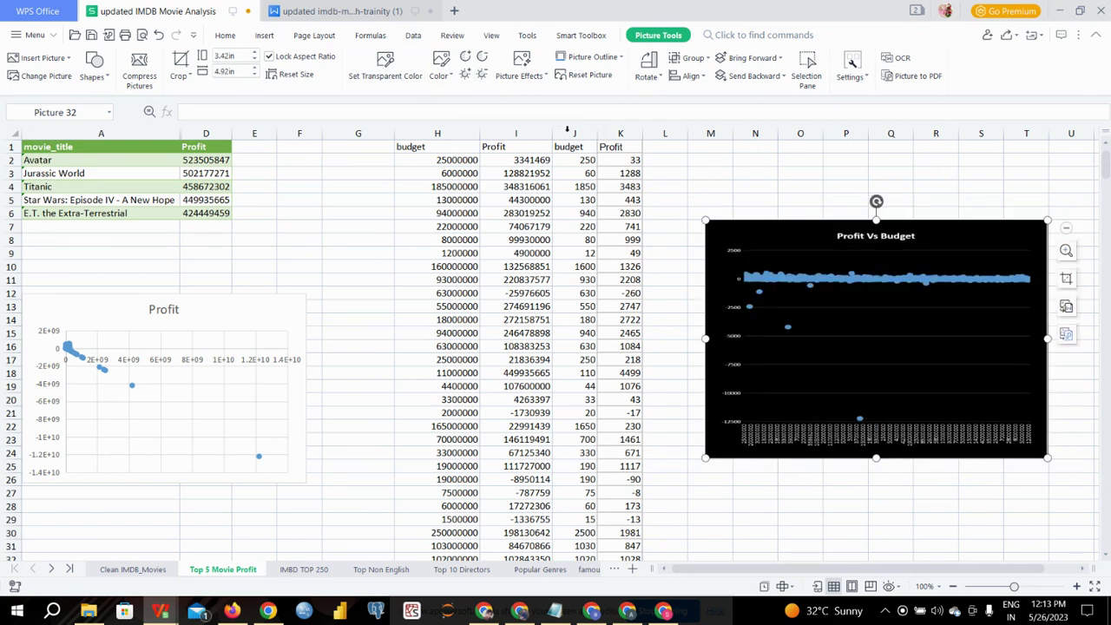
pyautogui.moveTo(568, 129); pyautogui.dragTo(620, 133)
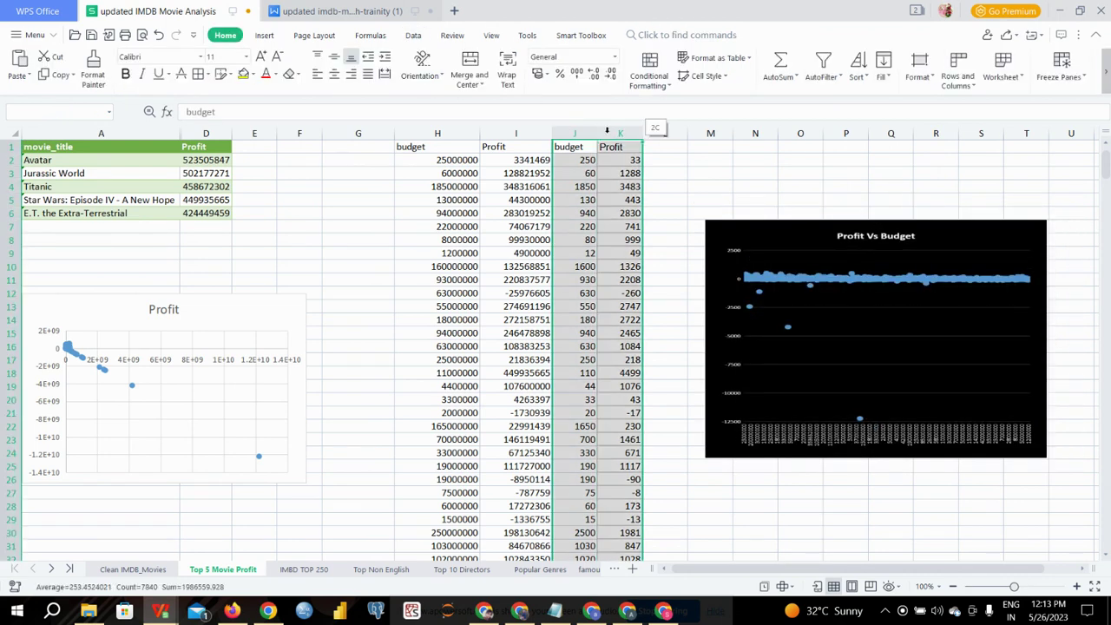
pyautogui.click(264, 36)
pyautogui.click(310, 74)
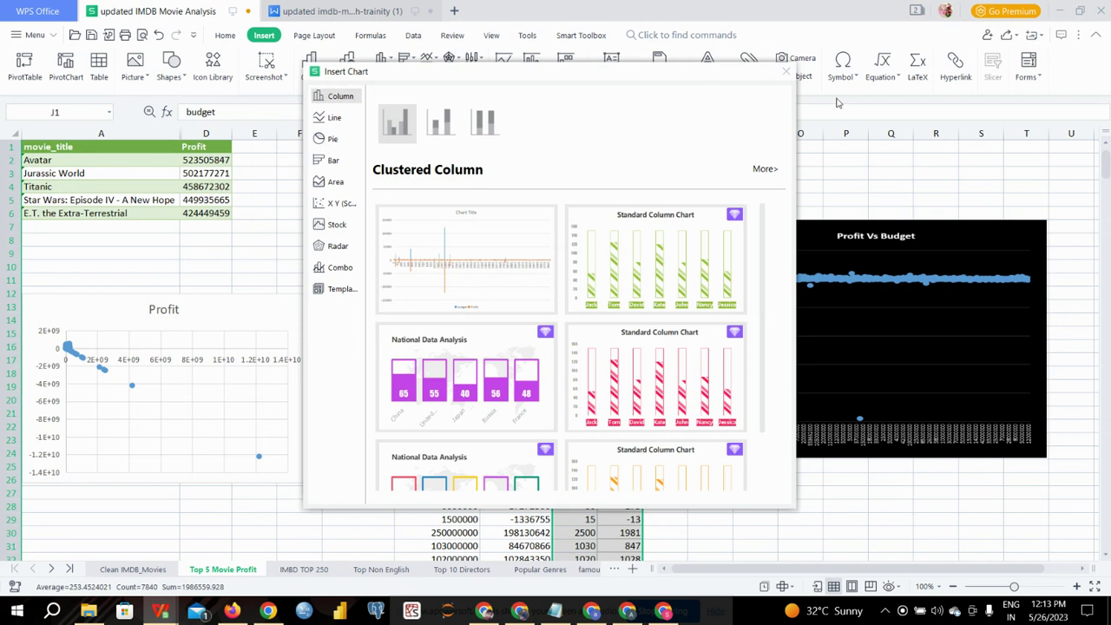
pyautogui.click(786, 75)
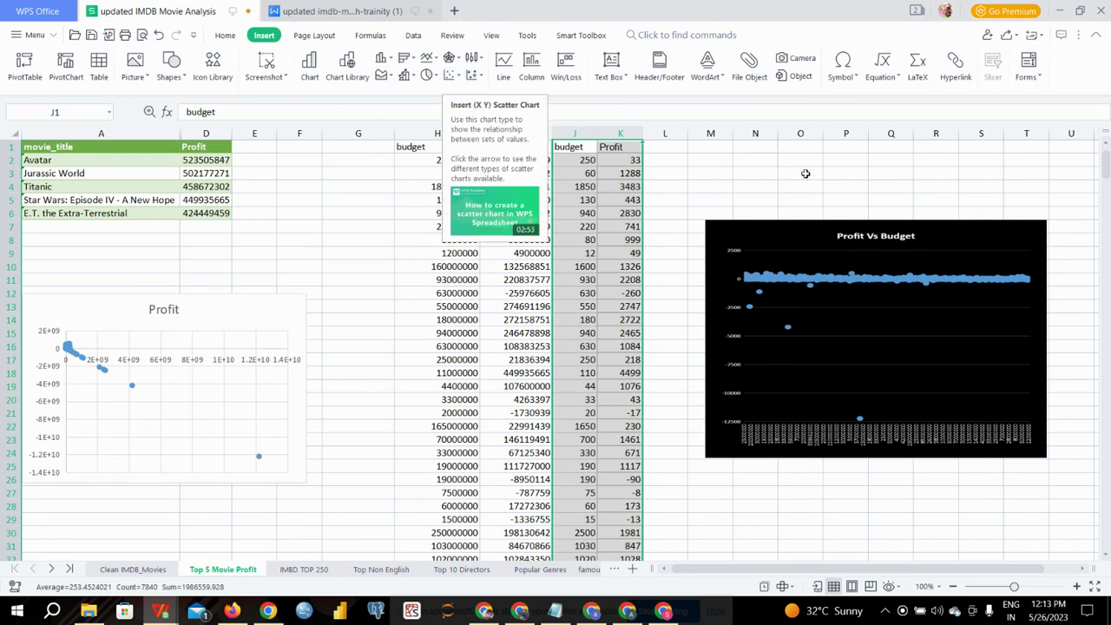
pyautogui.click(769, 178)
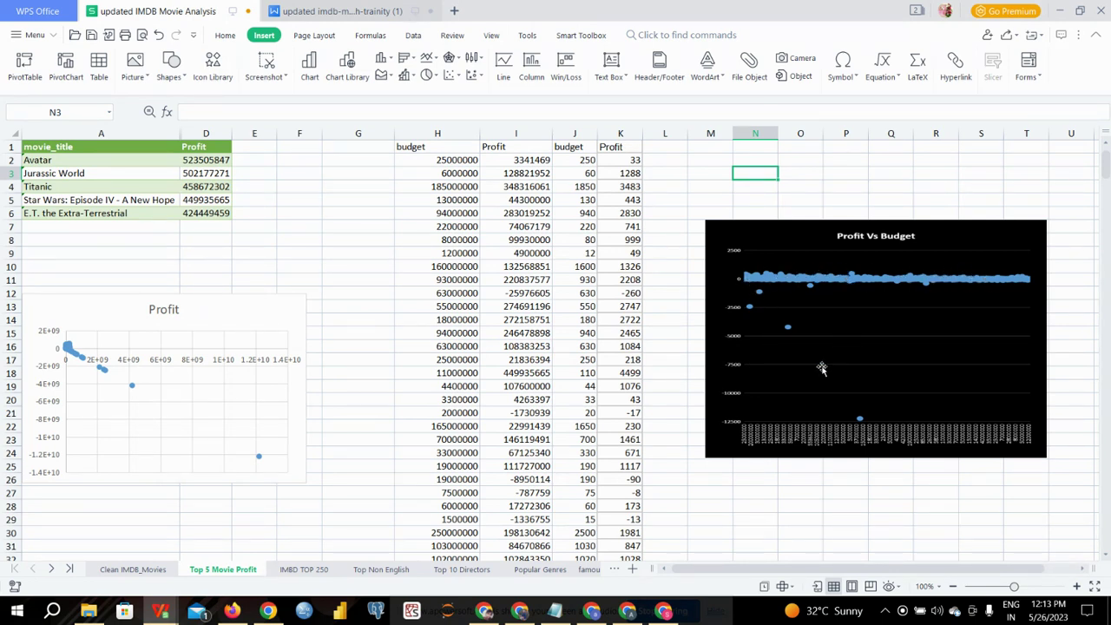
# Switch to the updated imdb report and click into page 3's Top 5 Profitable Movies table.
pyautogui.click(351, 12)
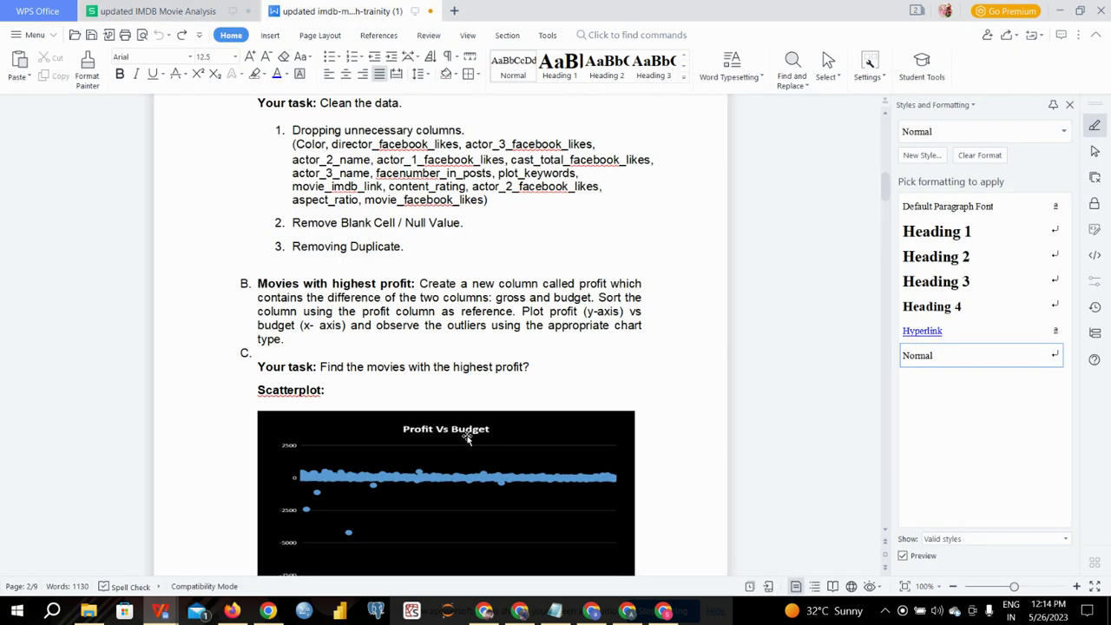
pyautogui.scroll(-10, 467, 439)
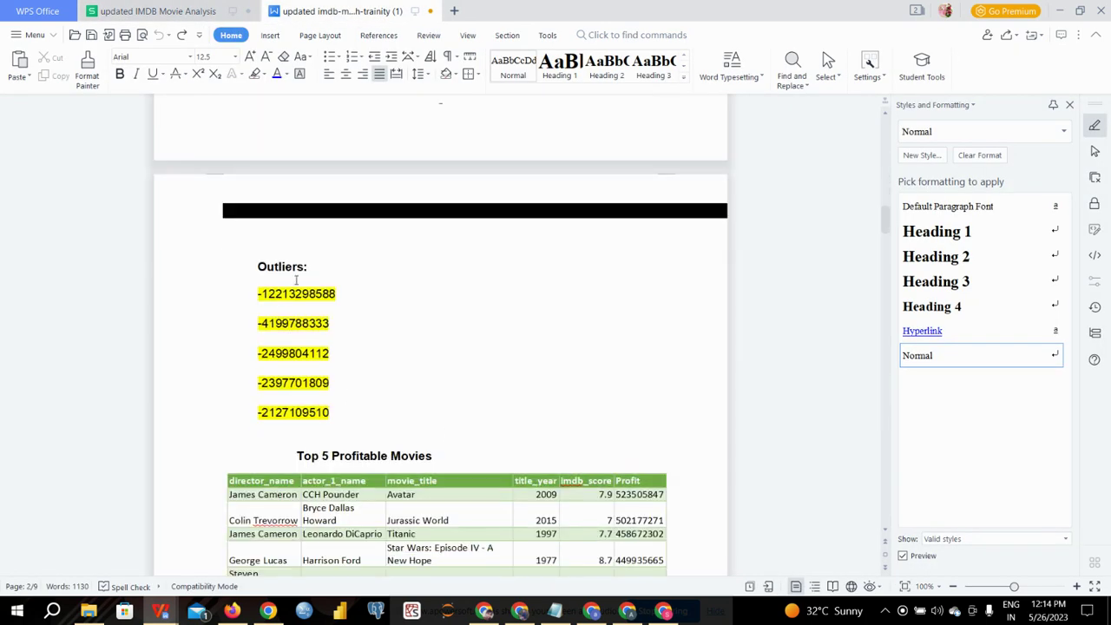
pyautogui.scroll(-7, 474, 372)
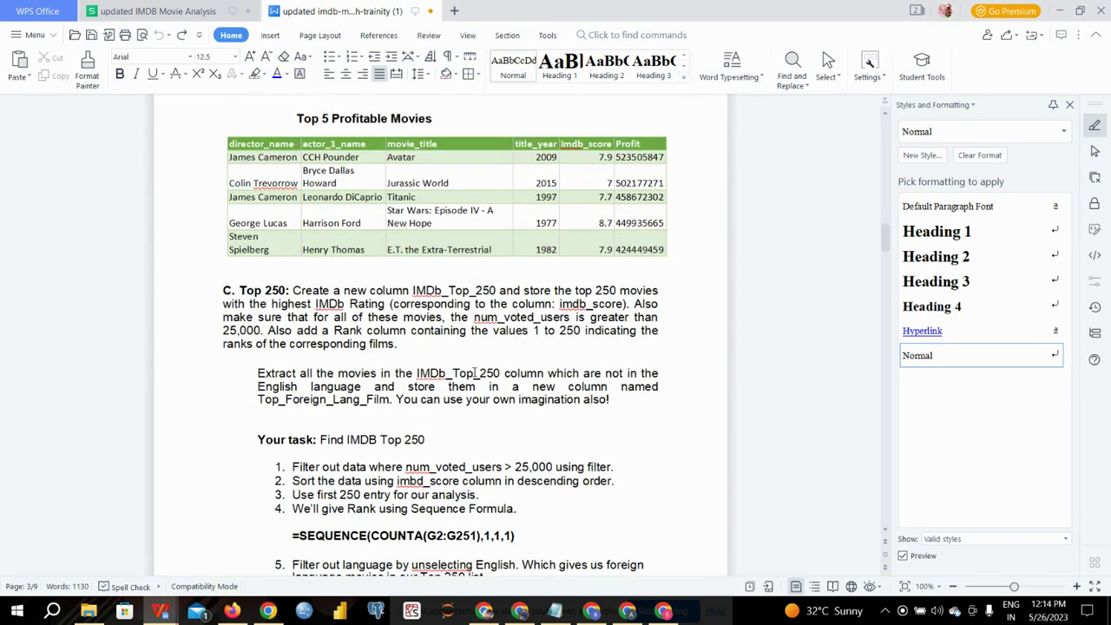
pyautogui.scroll(1, 474, 371)
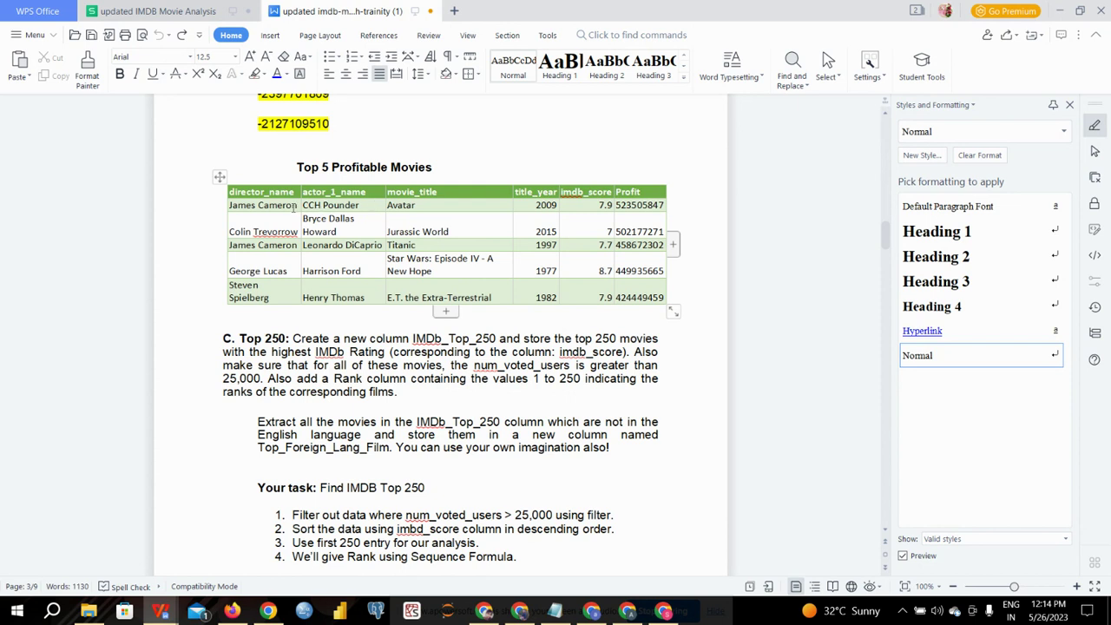
pyautogui.click(541, 208)
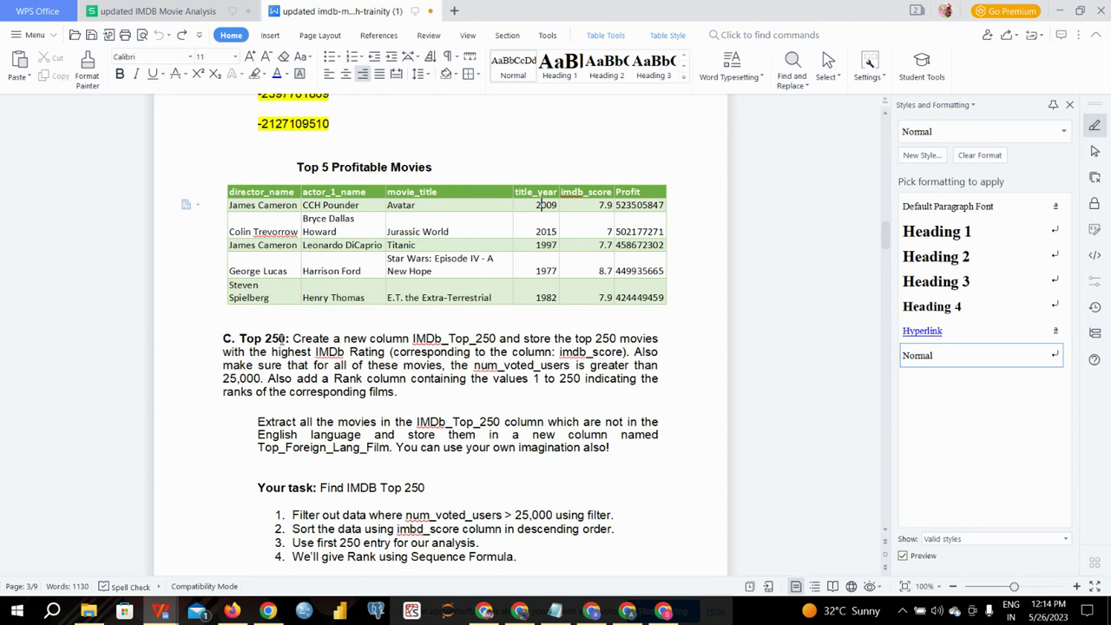
# Read through the report's Top 250 and foreign-language tables, then go back to the IMDB Movie Analysis workbook.
pyautogui.scroll(-1, 455, 432)
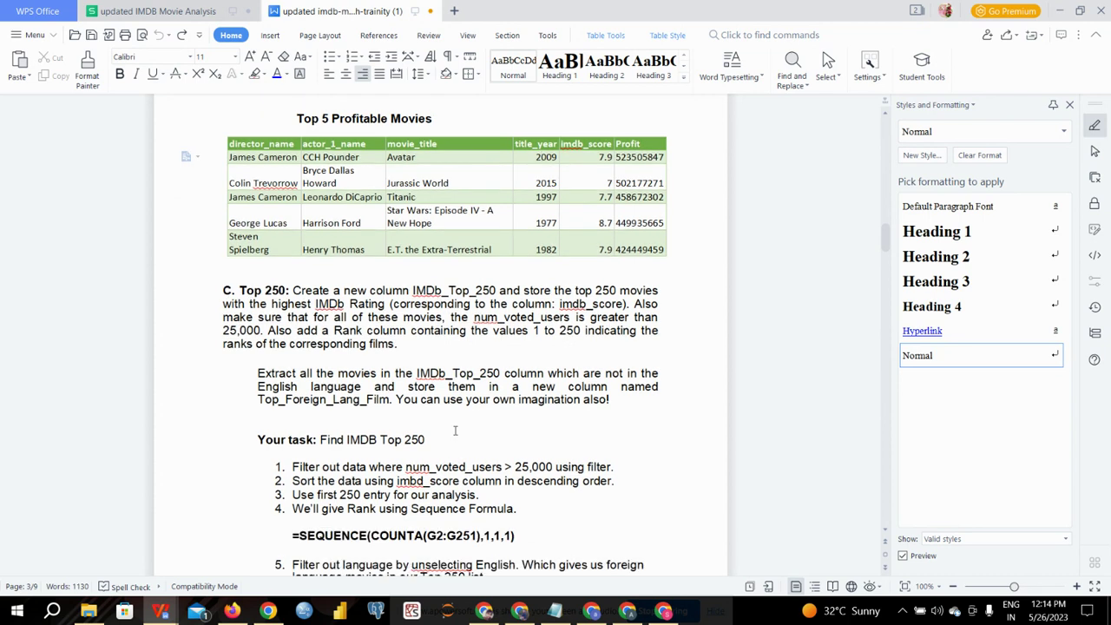
pyautogui.click(455, 431)
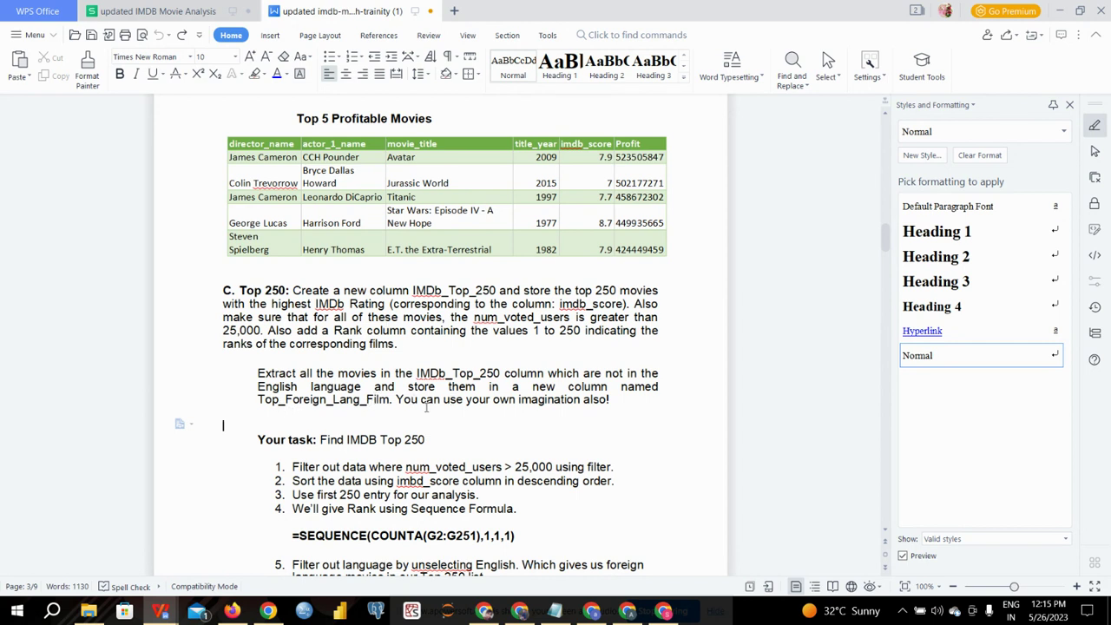
pyautogui.scroll(-3, 426, 409)
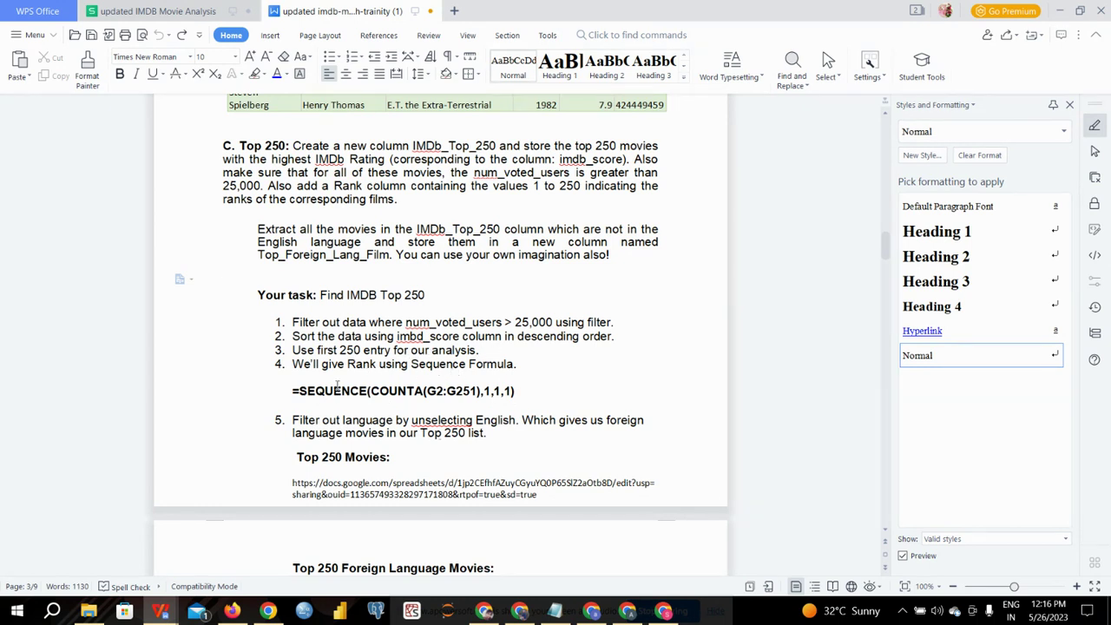
pyautogui.scroll(-3, 523, 398)
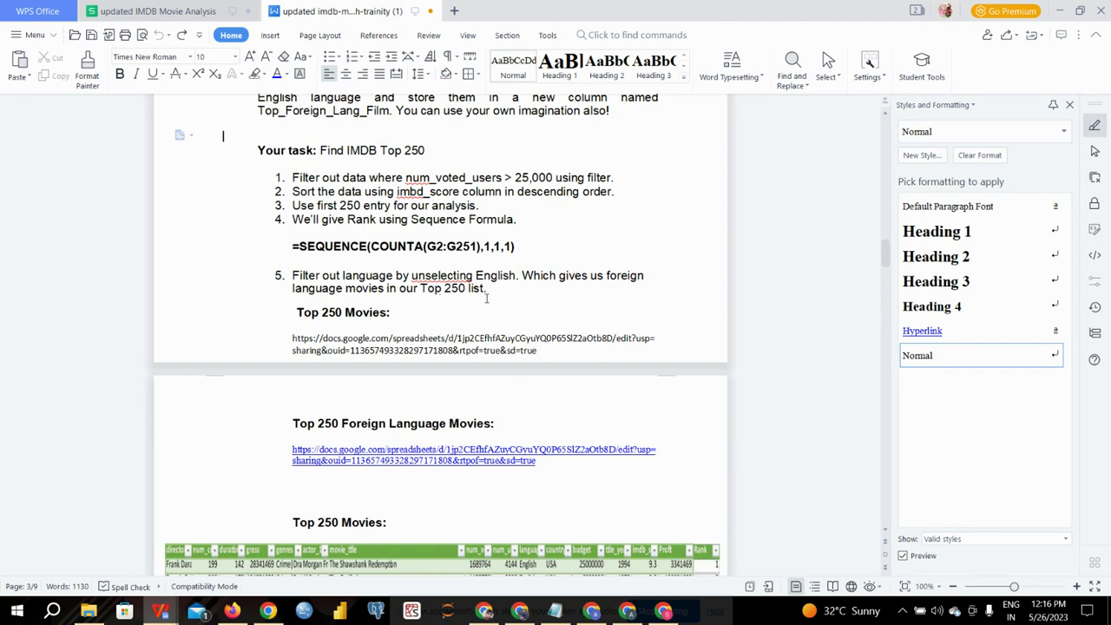
pyautogui.scroll(-5, 486, 299)
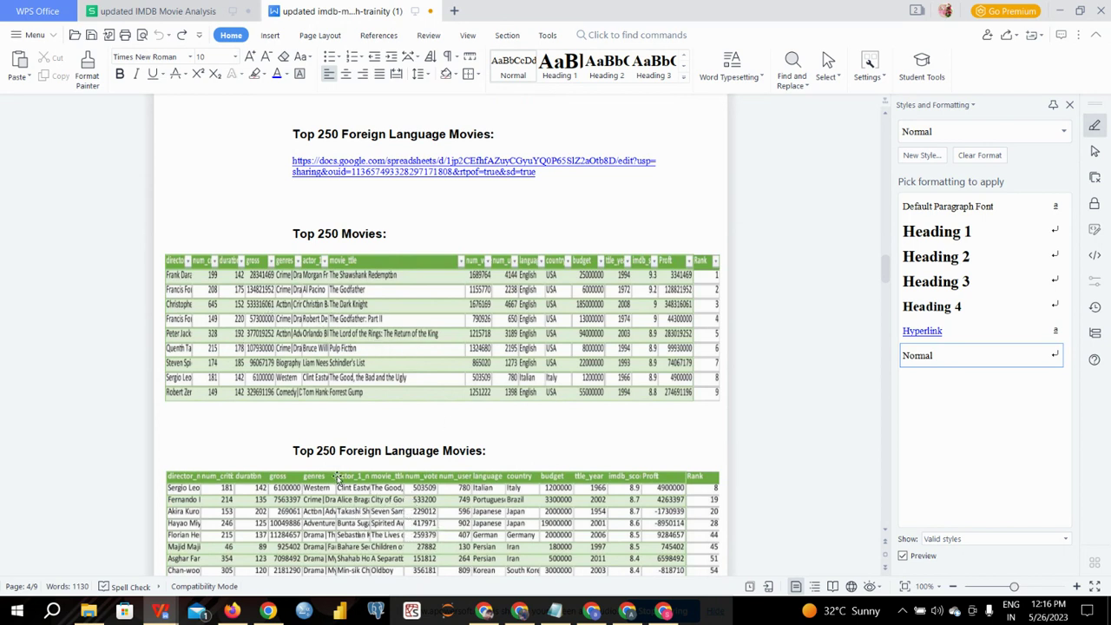
pyautogui.click(166, 12)
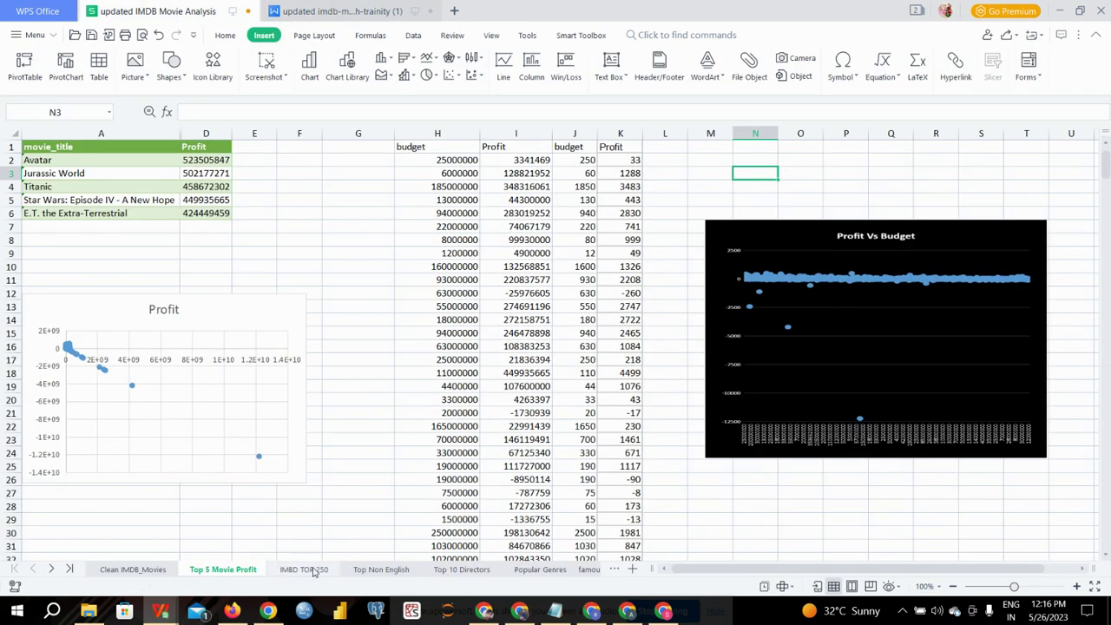
# On the IMDB TOP 250 sheet, unhide column I and delete the num_user_for_reviews column.
pyautogui.click(304, 569)
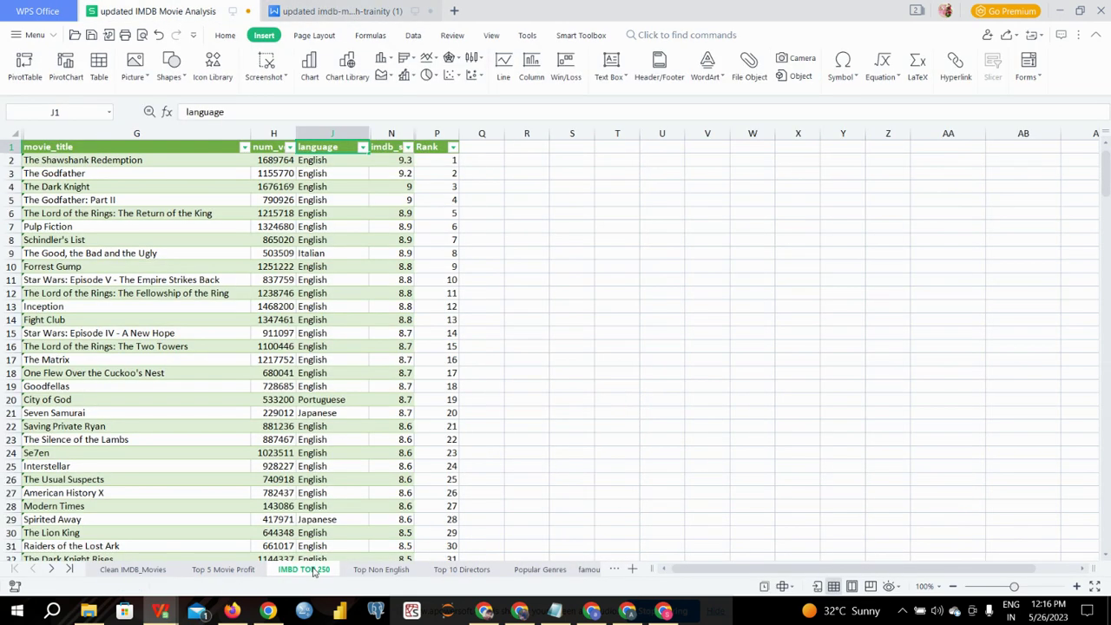
pyautogui.click(183, 145)
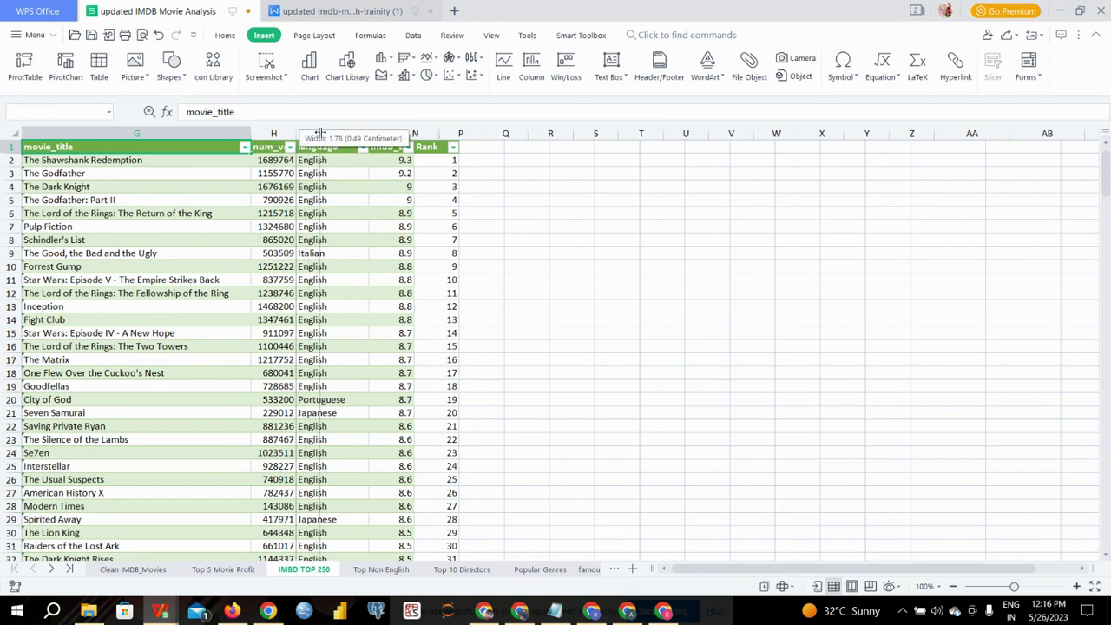
pyautogui.moveTo(296, 133); pyautogui.dragTo(324, 133)
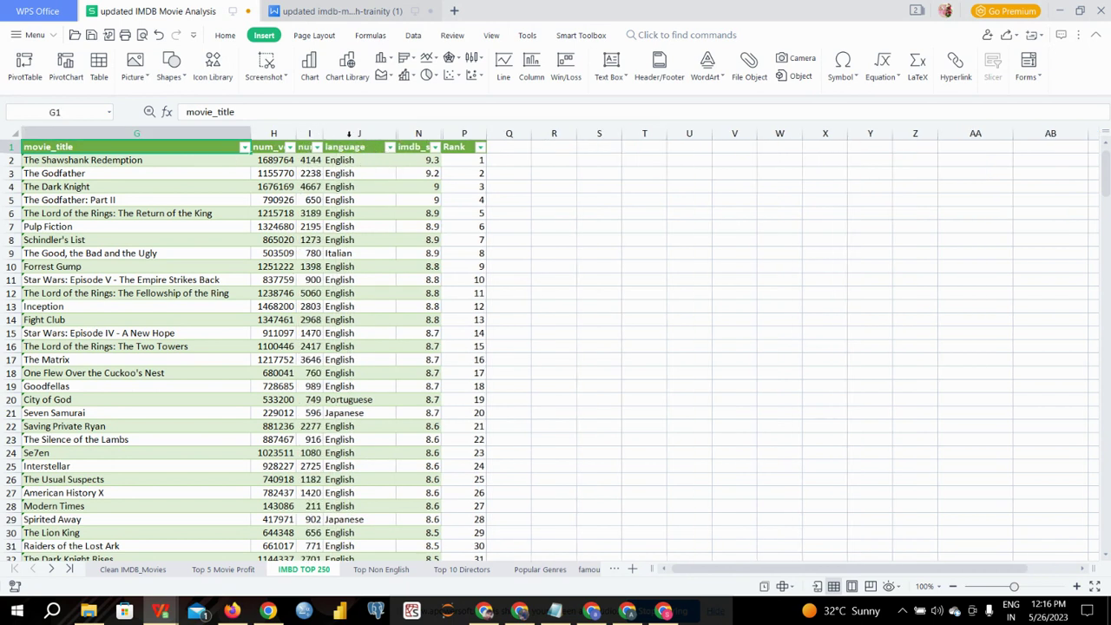
pyautogui.click(304, 150)
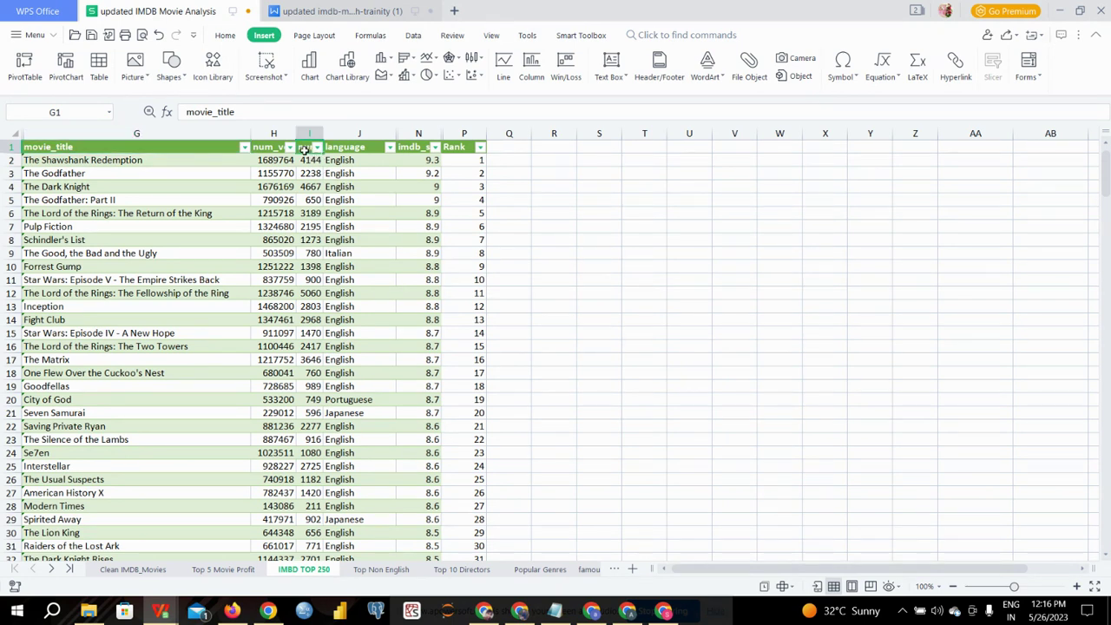
pyautogui.click(269, 146)
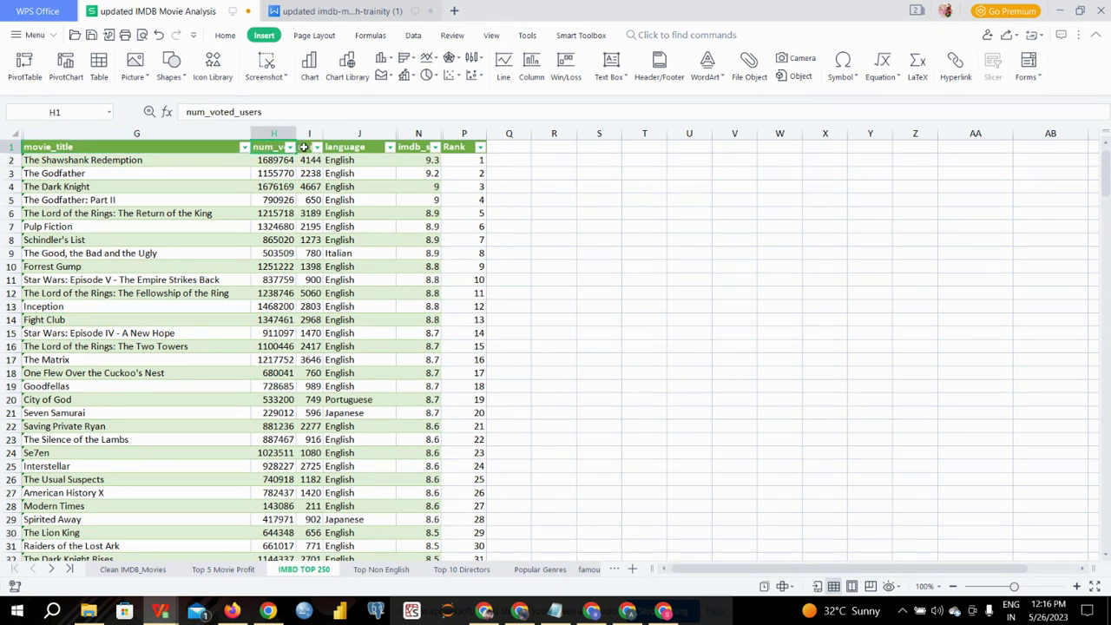
pyautogui.click(304, 148)
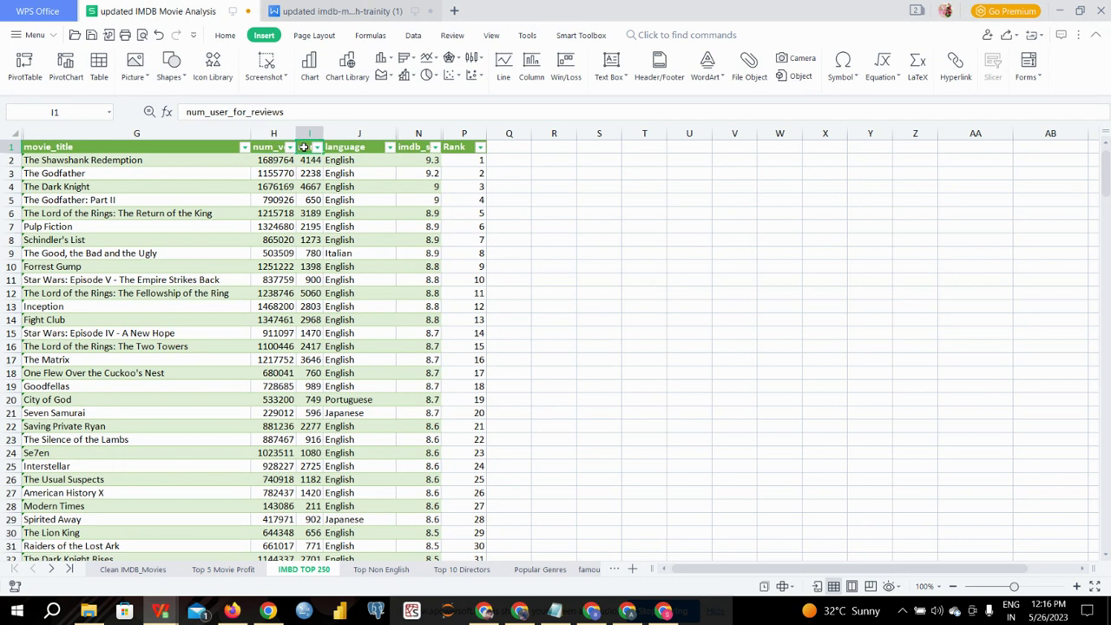
pyautogui.click(304, 132)
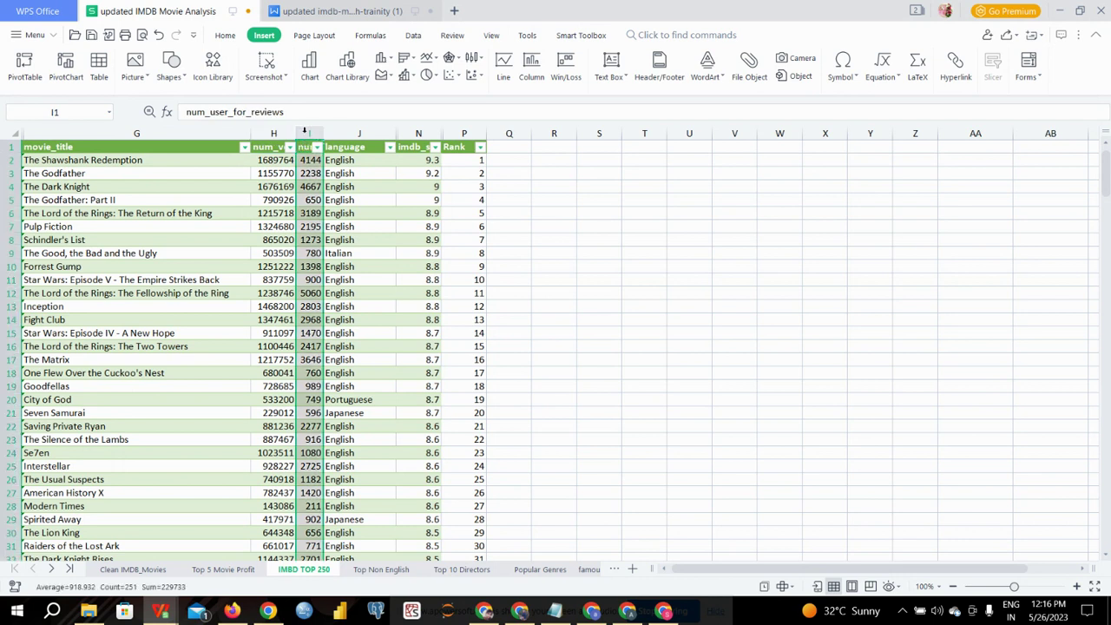
pyautogui.rightClick(303, 131)
pyautogui.rightClick(305, 131)
pyautogui.rightClick(306, 132)
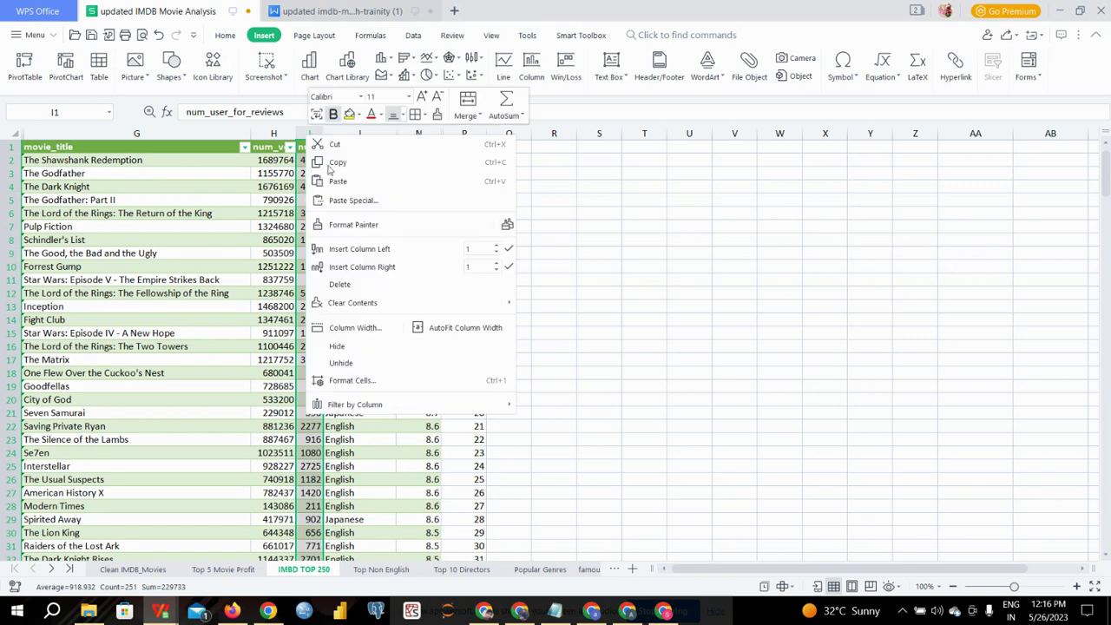
pyautogui.click(341, 284)
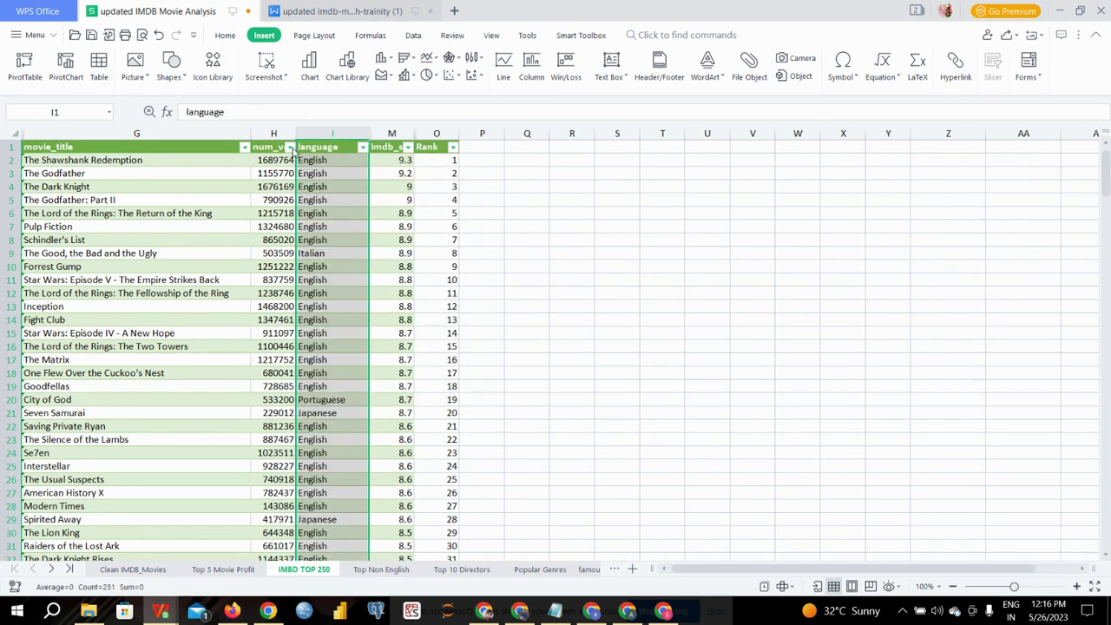
# Inspect the num_voted_users and imdb_score filter dropdowns, closing them without filtering.
pyautogui.click(289, 148)
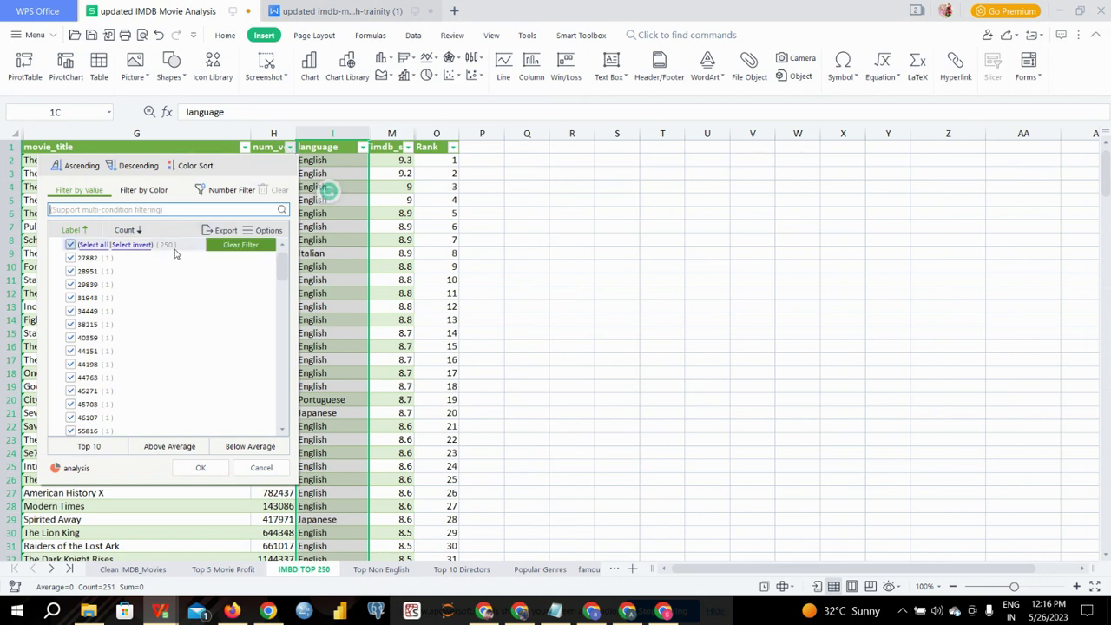
pyautogui.click(146, 192)
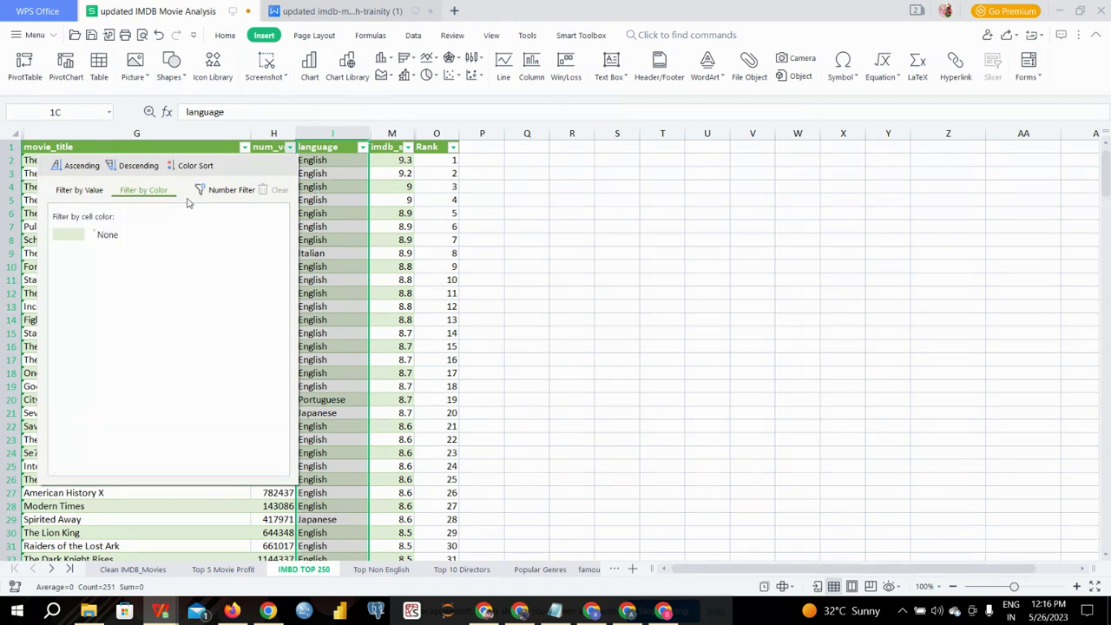
pyautogui.click(532, 334)
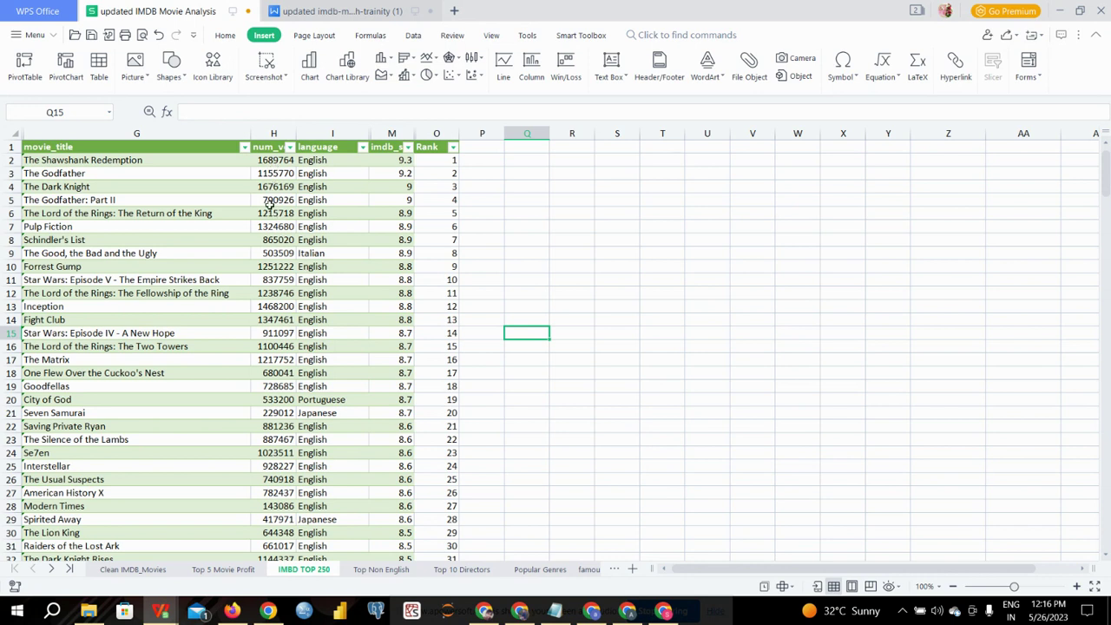
pyautogui.click(290, 148)
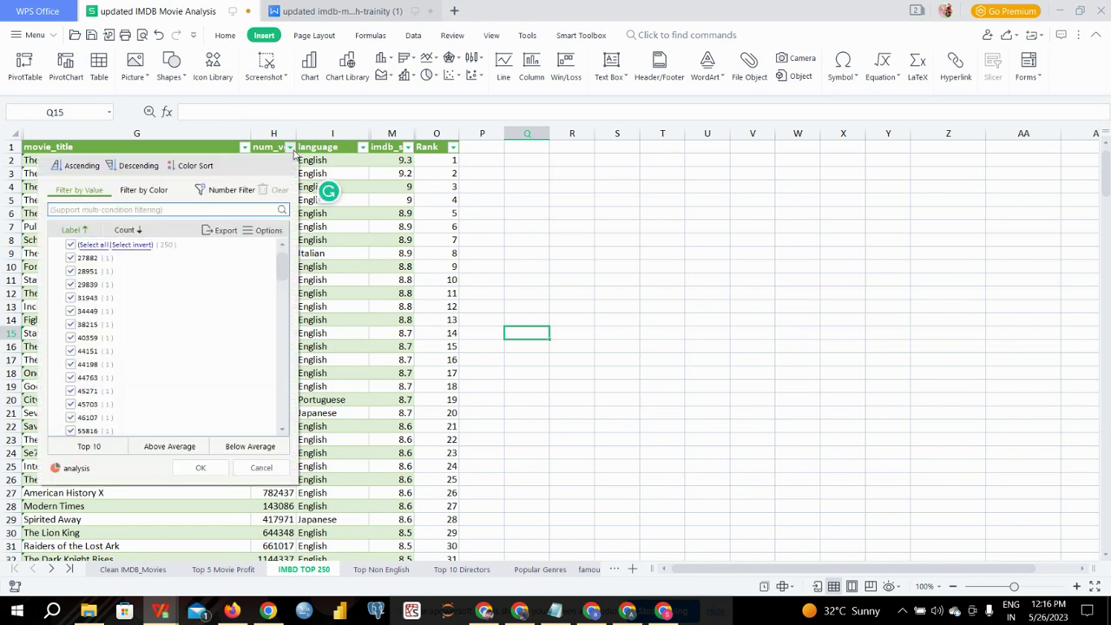
pyautogui.click(292, 151)
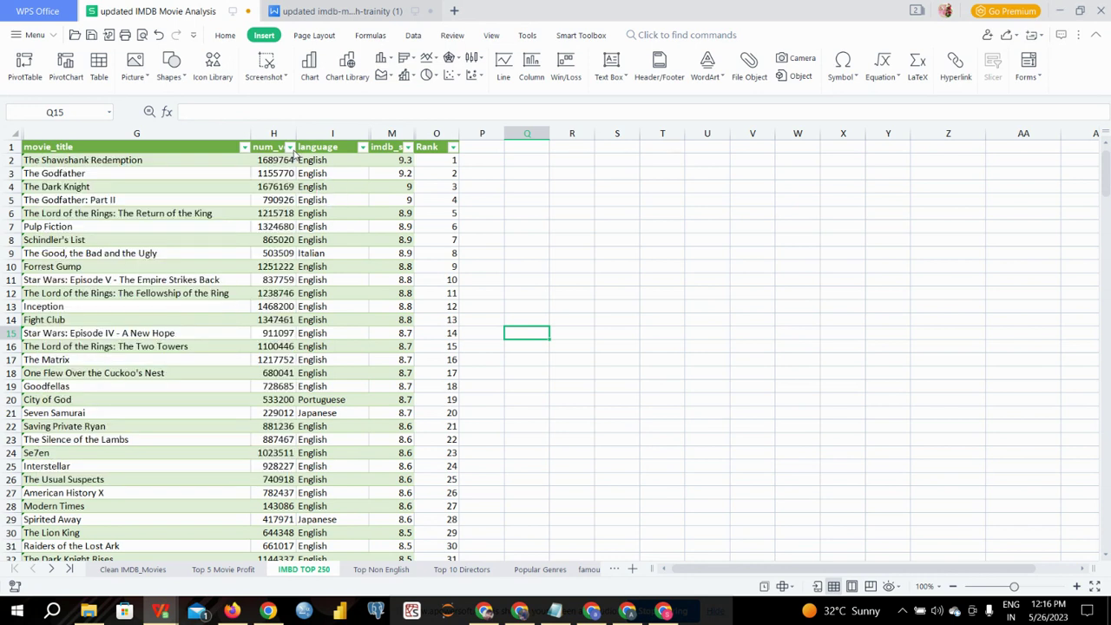
pyautogui.click(388, 148)
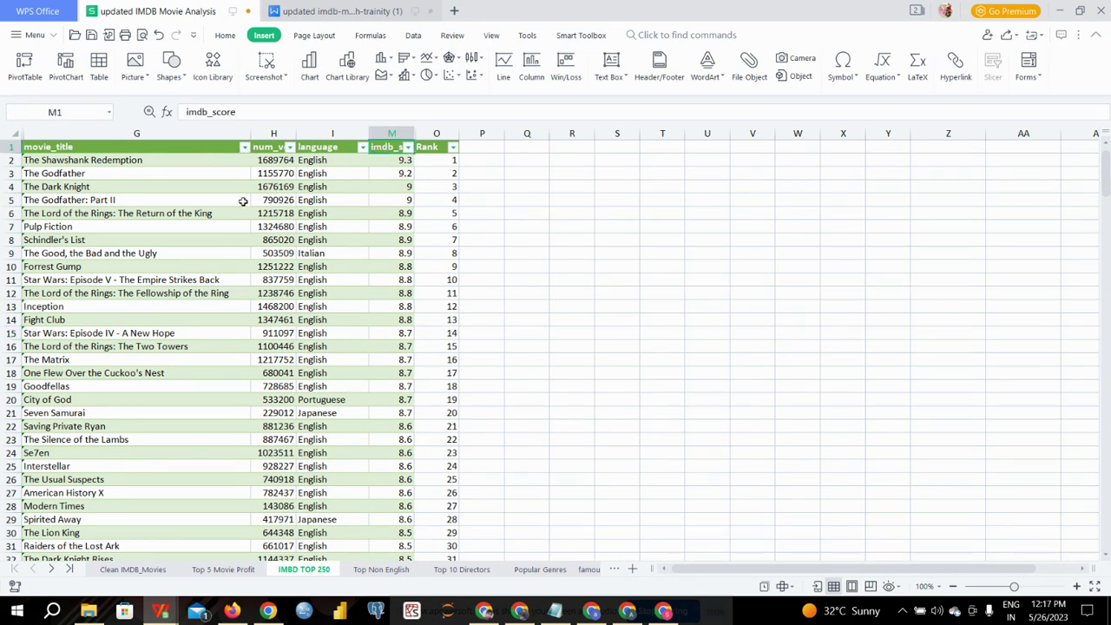
pyautogui.click(407, 149)
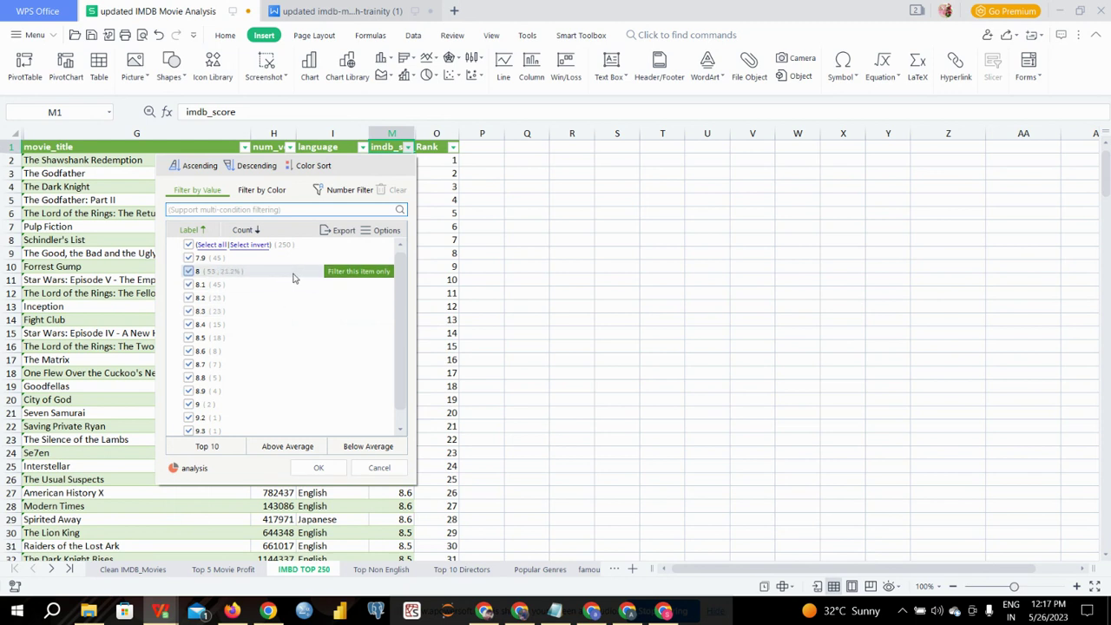
pyautogui.click(545, 333)
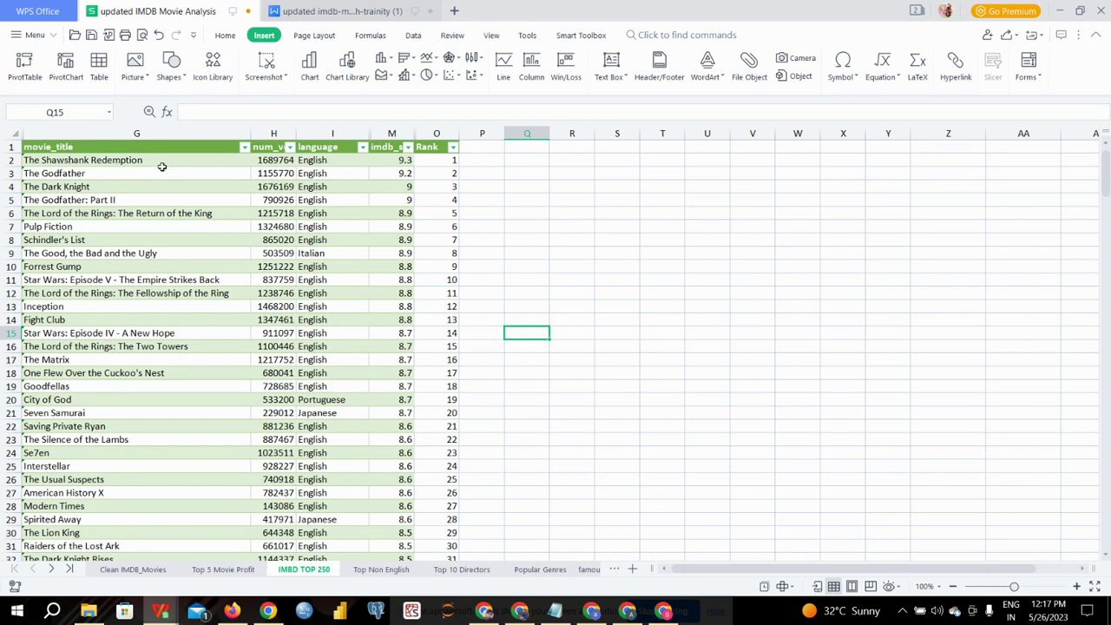
# Check the language column filter without applying it, then show the Top Non English sheet.
pyautogui.click(434, 149)
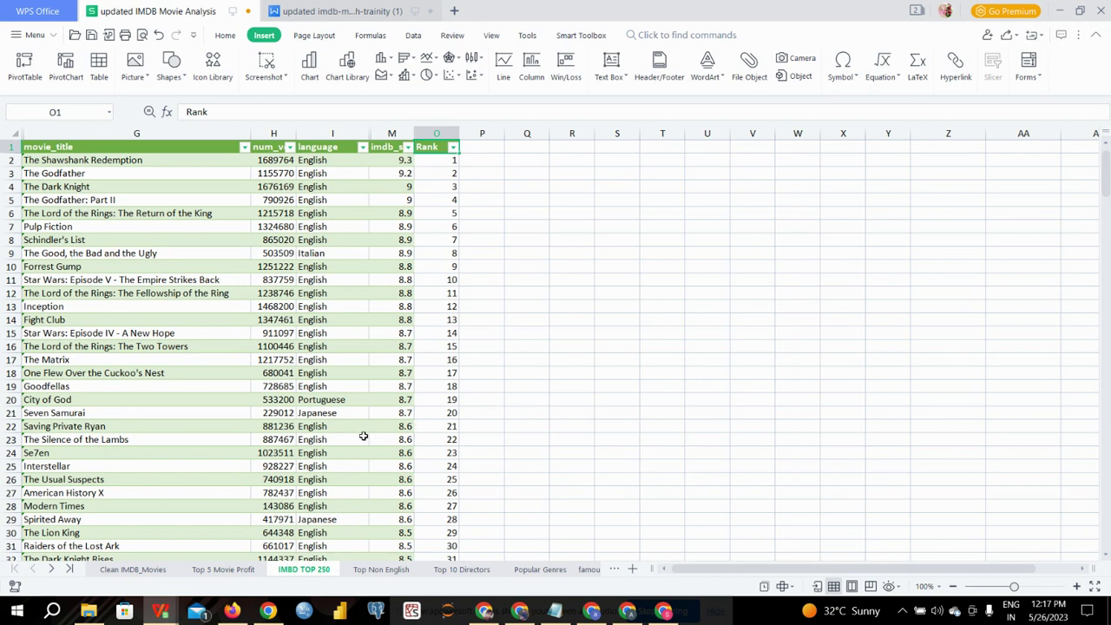
pyautogui.click(364, 148)
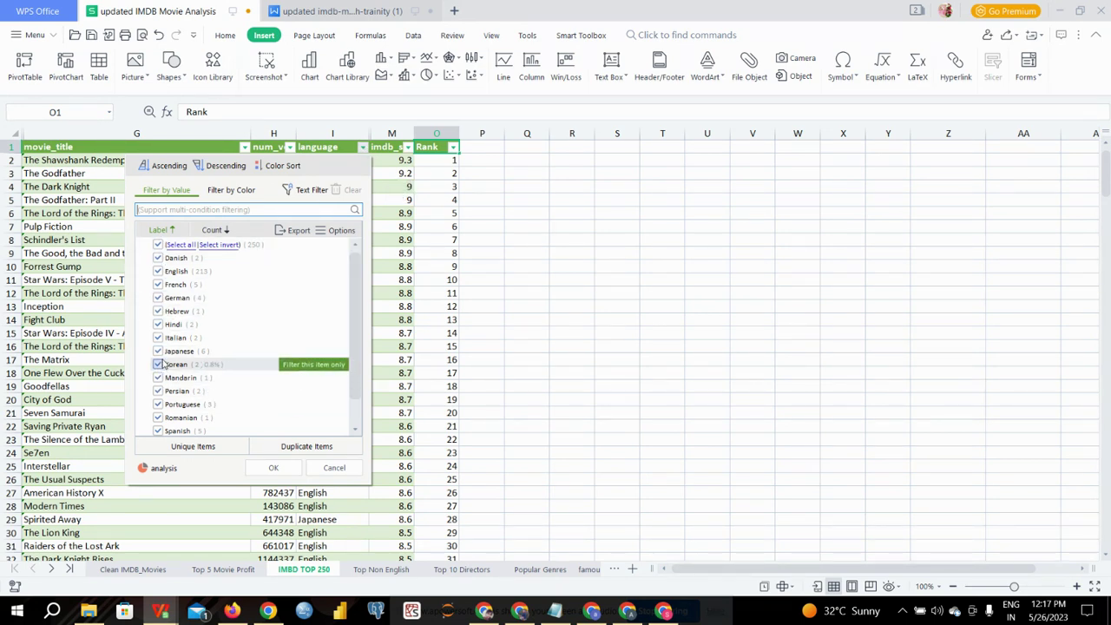
pyautogui.scroll(-1, 164, 355)
pyautogui.scroll(-1, 164, 355)
pyautogui.scroll(2, 164, 355)
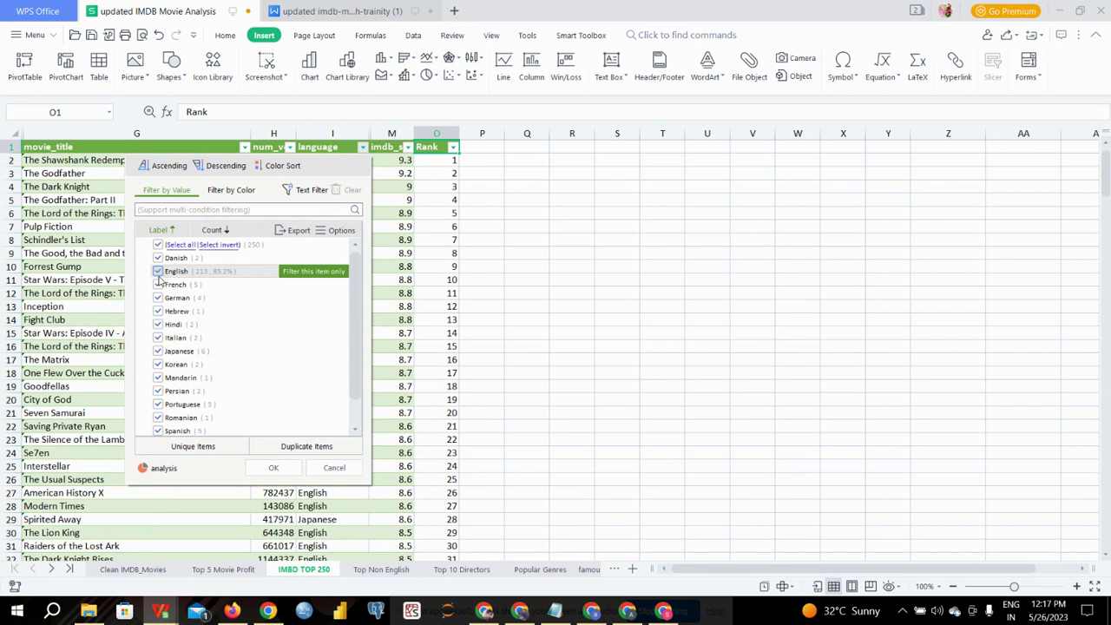
pyautogui.click(290, 466)
pyautogui.click(670, 294)
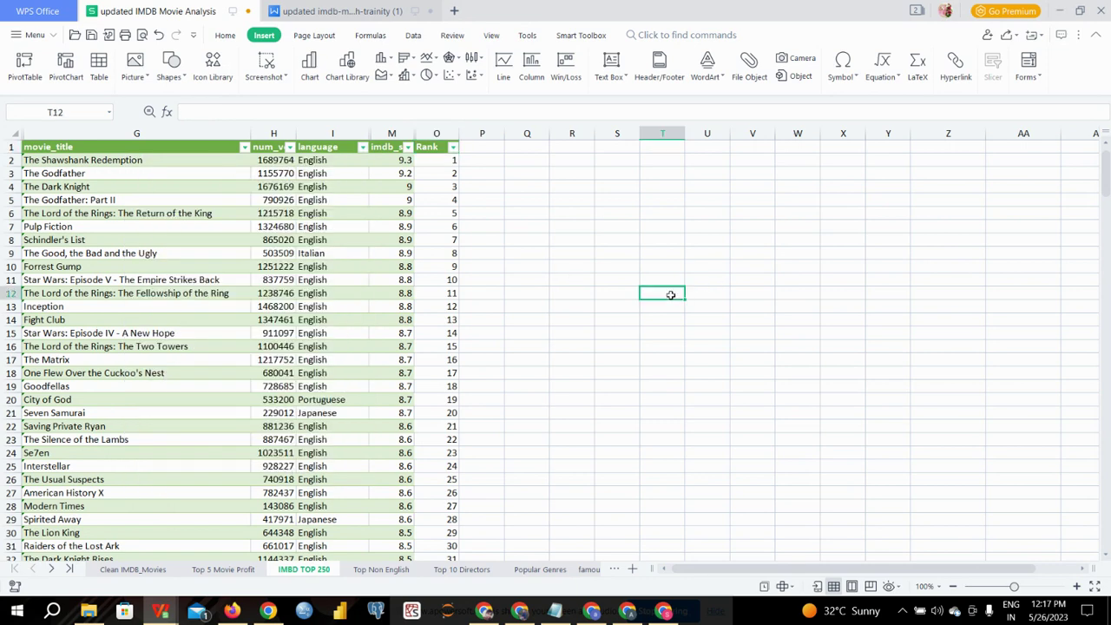
pyautogui.click(380, 570)
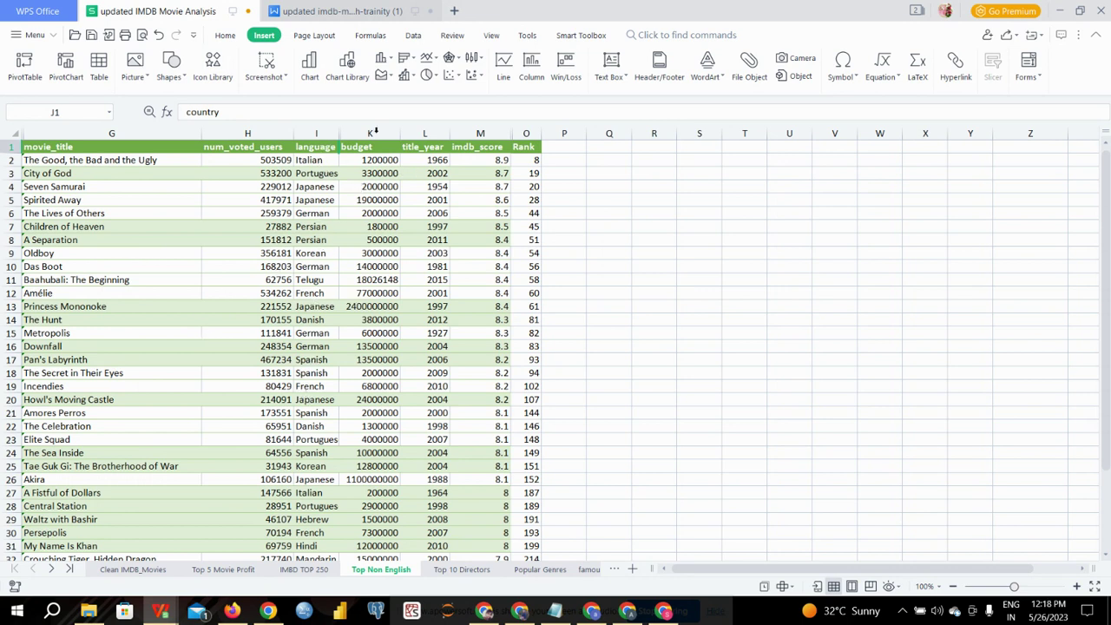
pyautogui.click(375, 132)
pyautogui.click(734, 330)
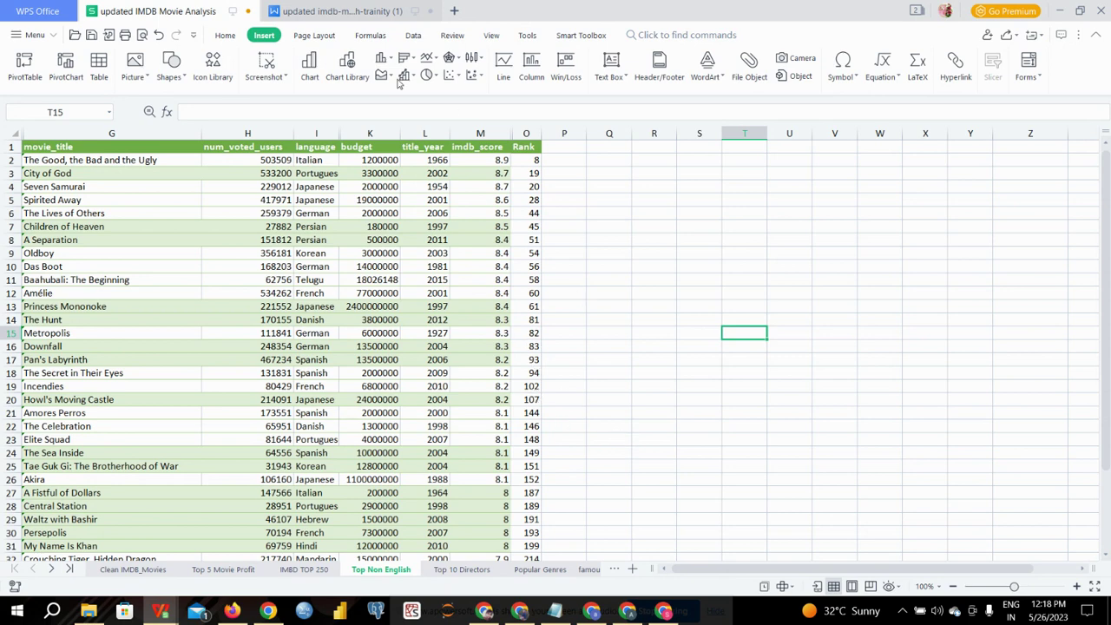
# Scroll the report to its Best Directors section, then open the workbook's Top 10 Directors sheet.
pyautogui.click(370, 13)
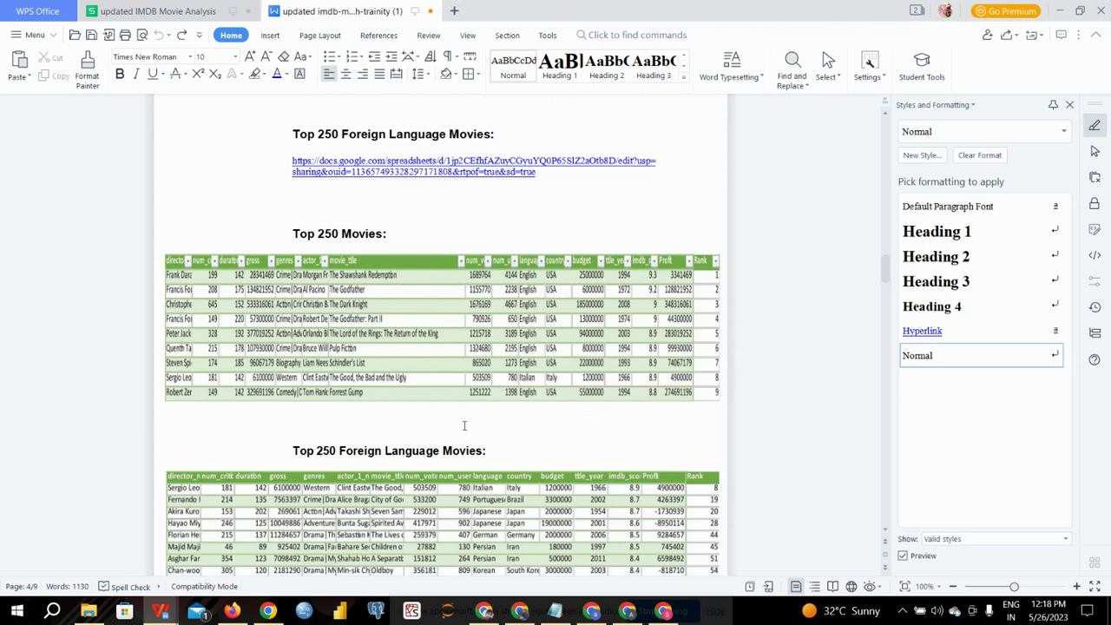
pyautogui.scroll(-10, 472, 431)
pyautogui.scroll(4, 472, 432)
pyautogui.scroll(-1, 472, 431)
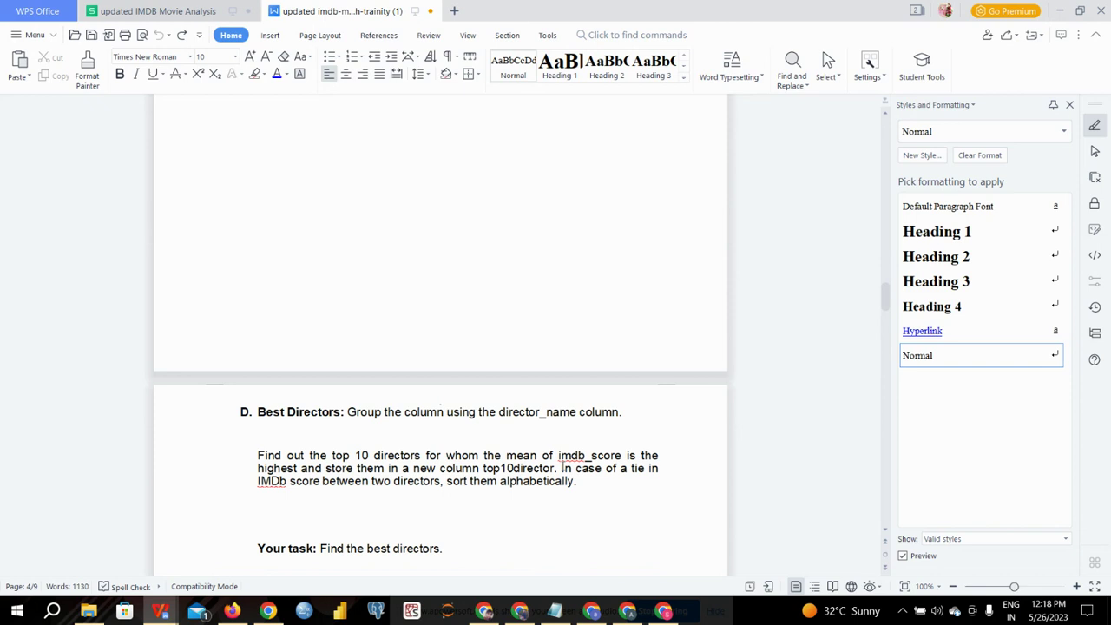
pyautogui.scroll(-4, 563, 468)
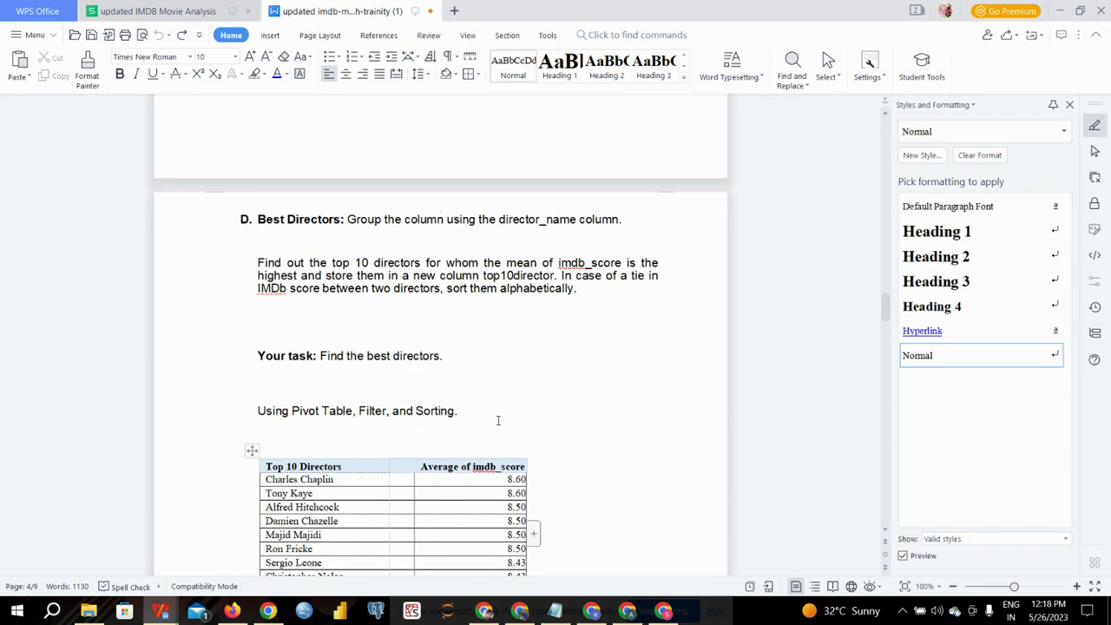
pyautogui.click(165, 12)
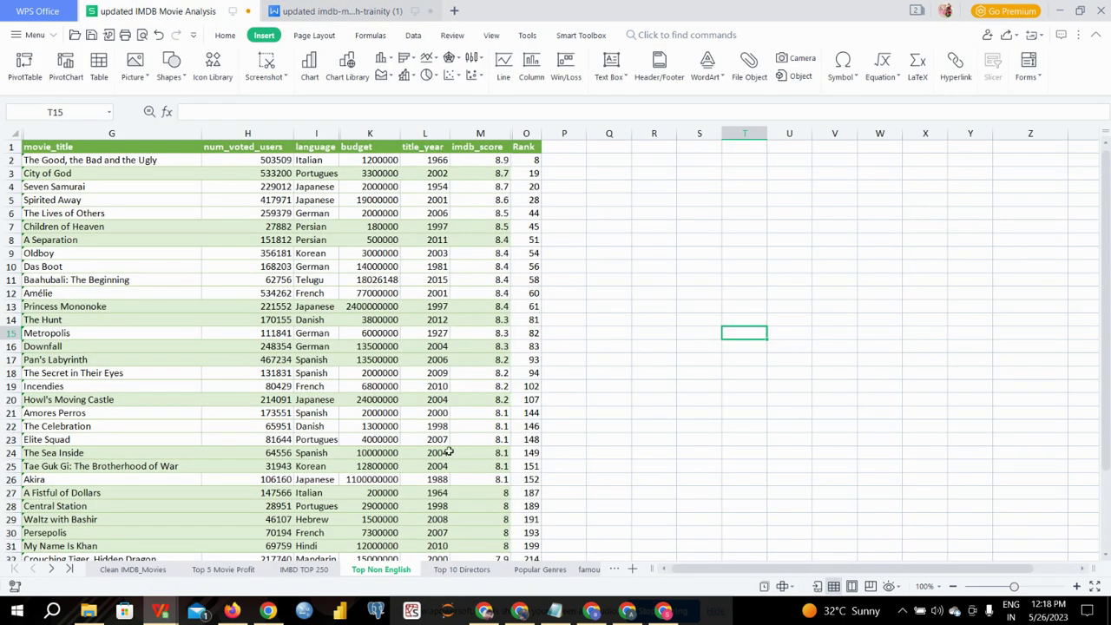
pyautogui.click(462, 570)
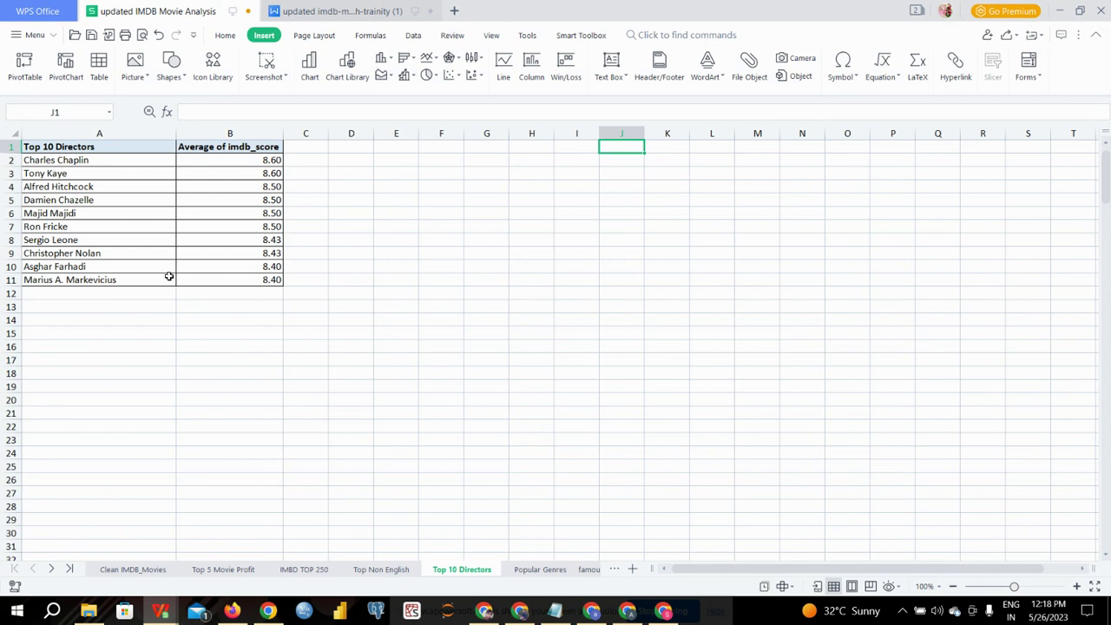
# Compare the Top 10 Directors and Average of imdb_score columns with the report's table, then open Clean IMDB_Movies.
pyautogui.click(121, 148)
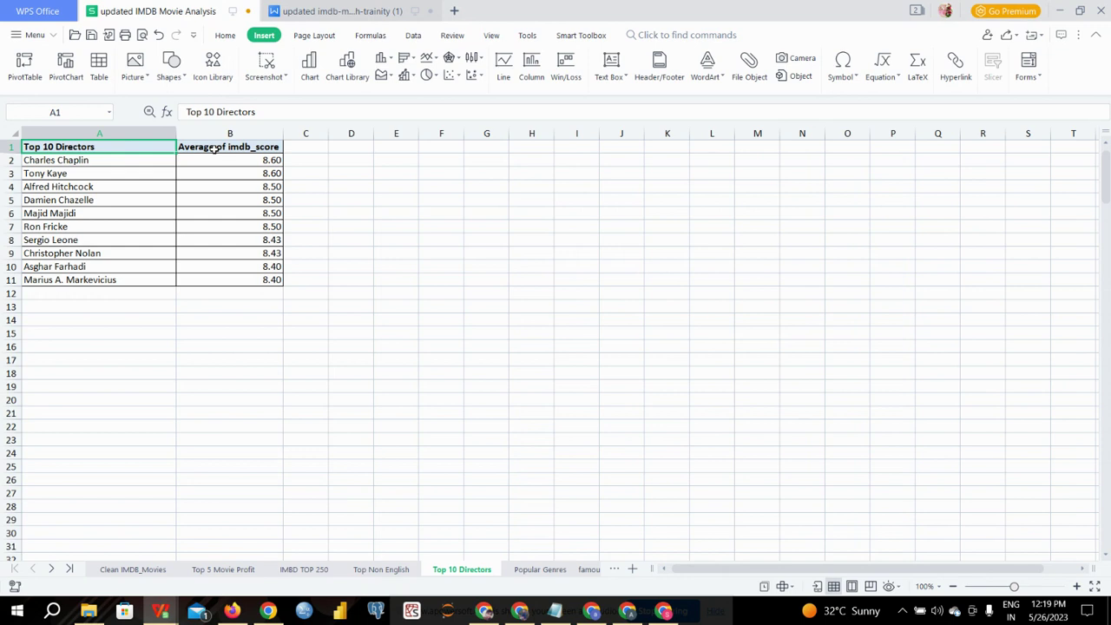
pyautogui.click(213, 148)
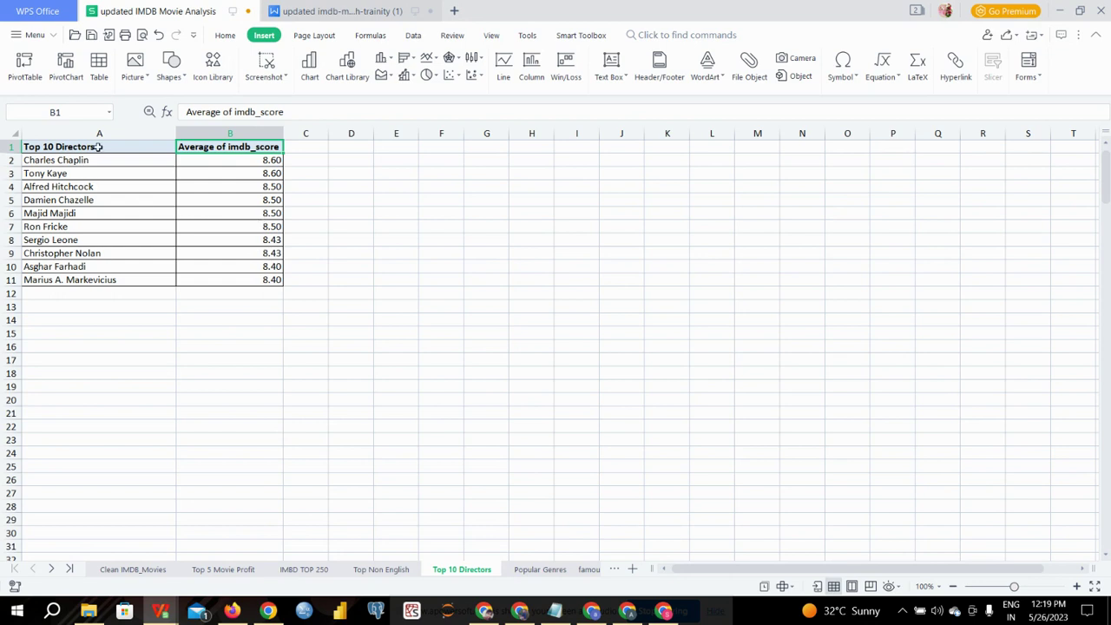
pyautogui.click(323, 12)
pyautogui.moveTo(392, 516)
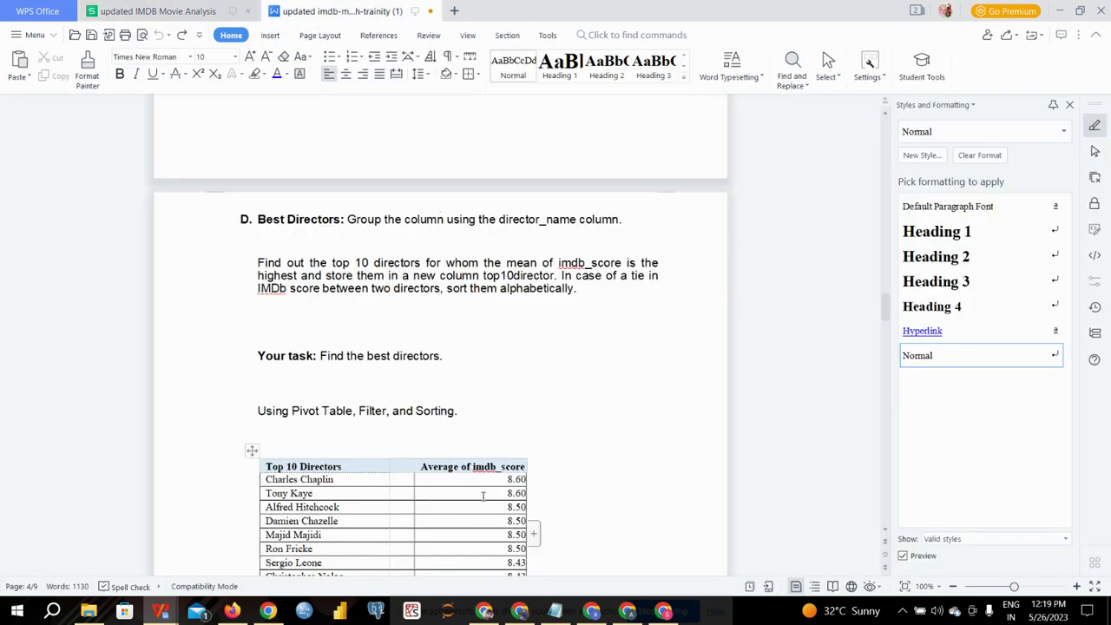
pyautogui.scroll(-5, 458, 446)
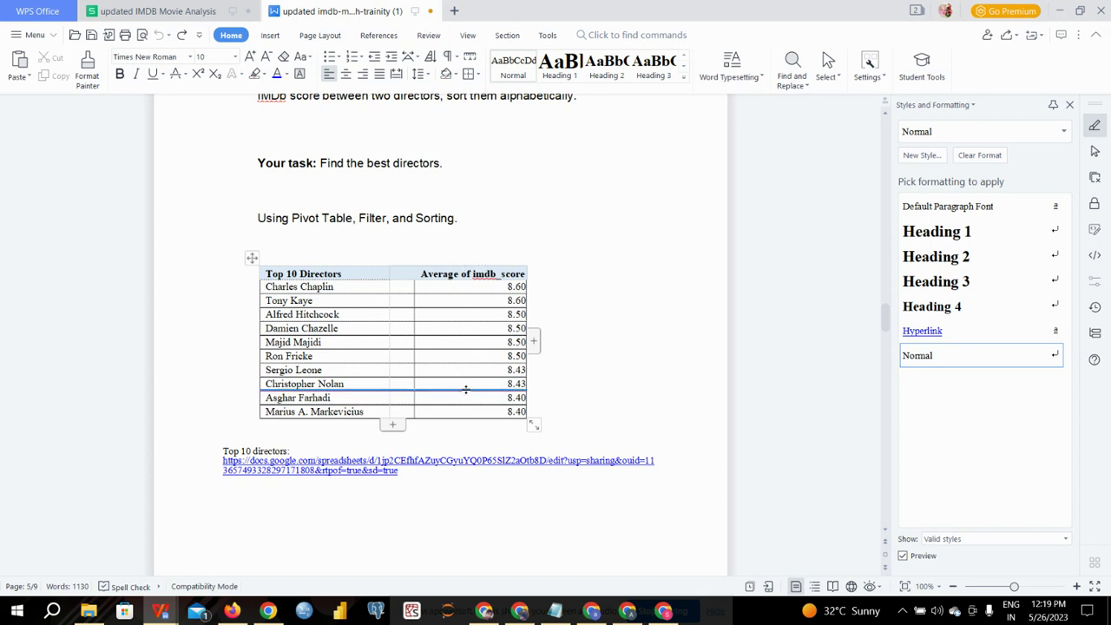
pyautogui.click(165, 12)
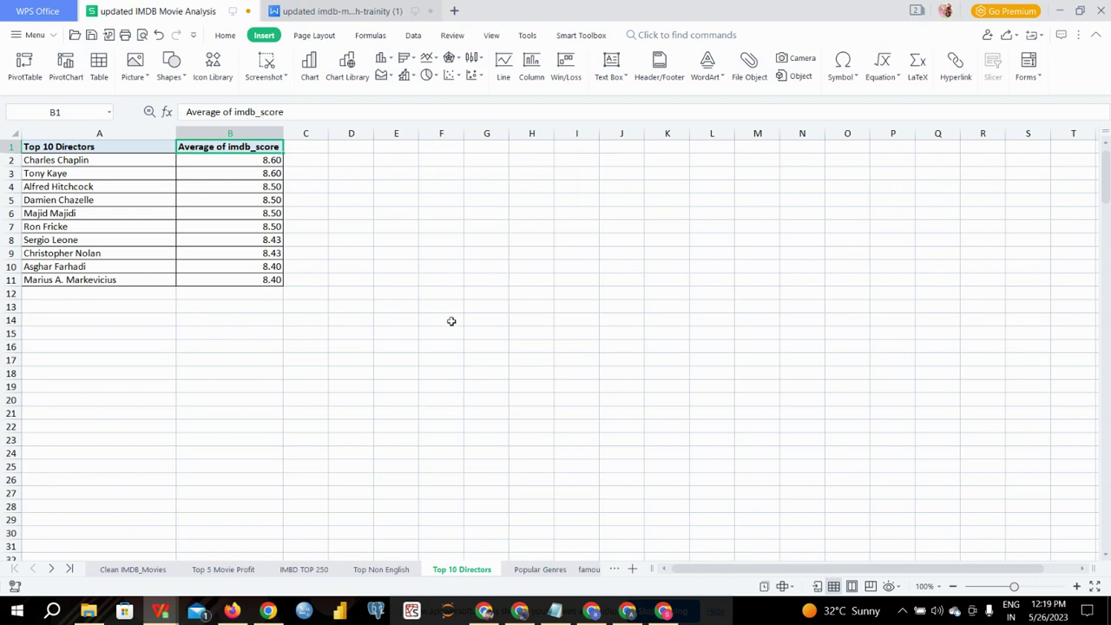
pyautogui.click(139, 570)
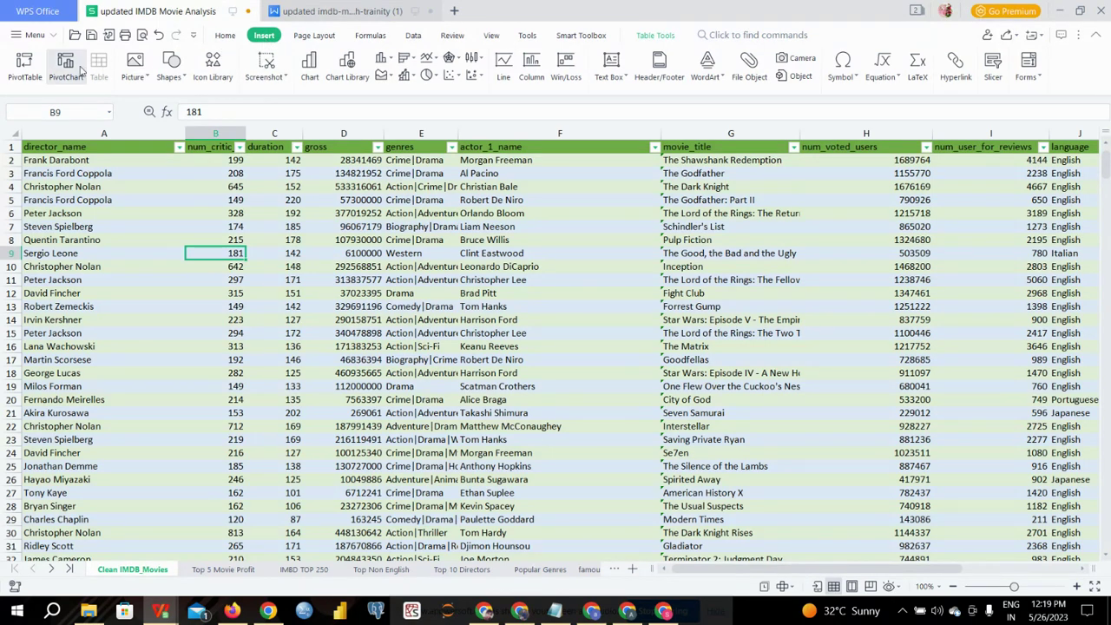
# Create a pivot table on a new sheet with director_name as rows and imdb_score as values.
pyautogui.click(25, 65)
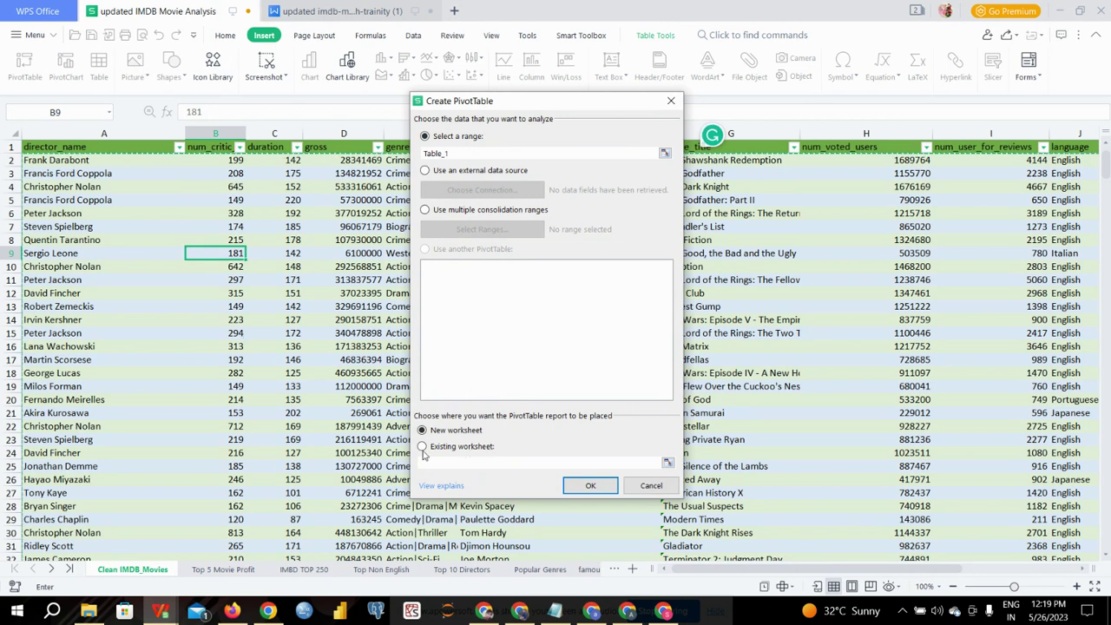
pyautogui.click(587, 488)
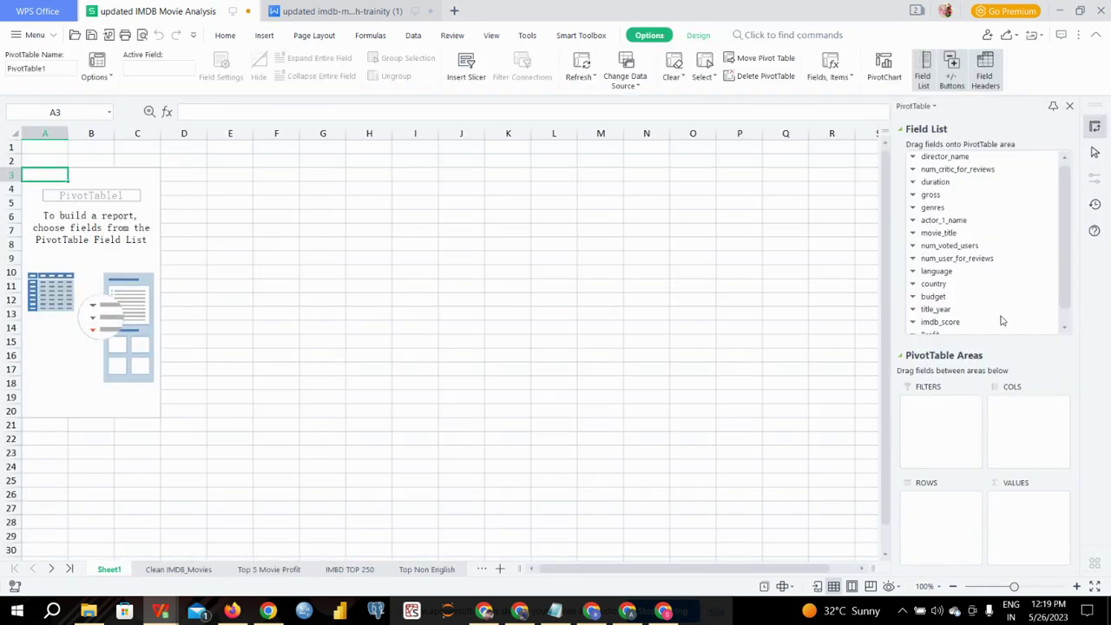
pyautogui.moveTo(945, 157); pyautogui.dragTo(943, 512)
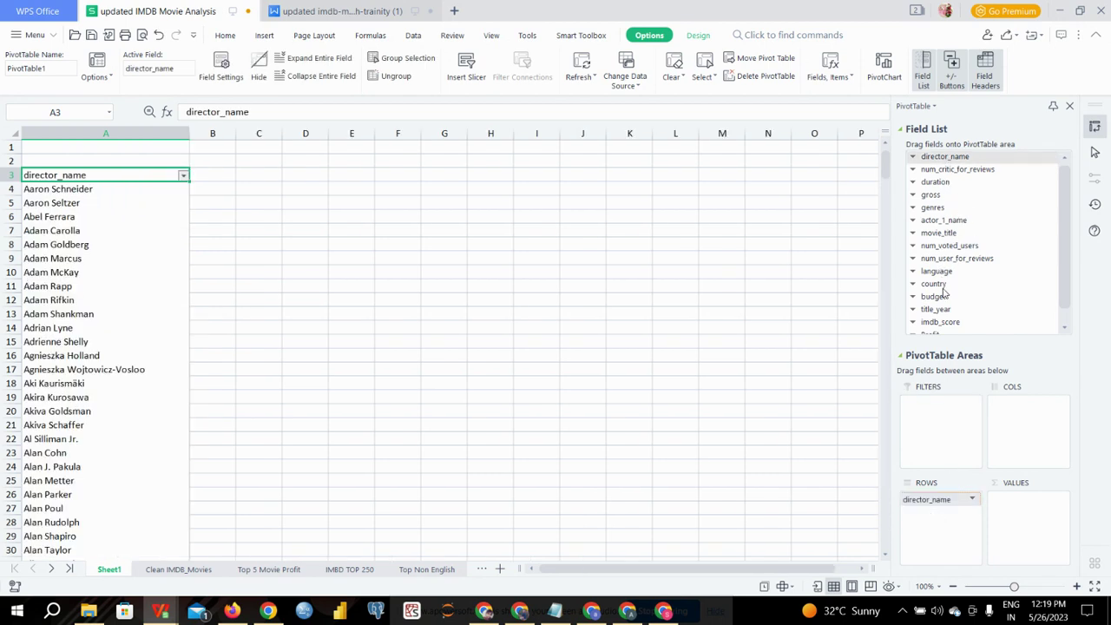
pyautogui.moveTo(942, 322); pyautogui.dragTo(1020, 512)
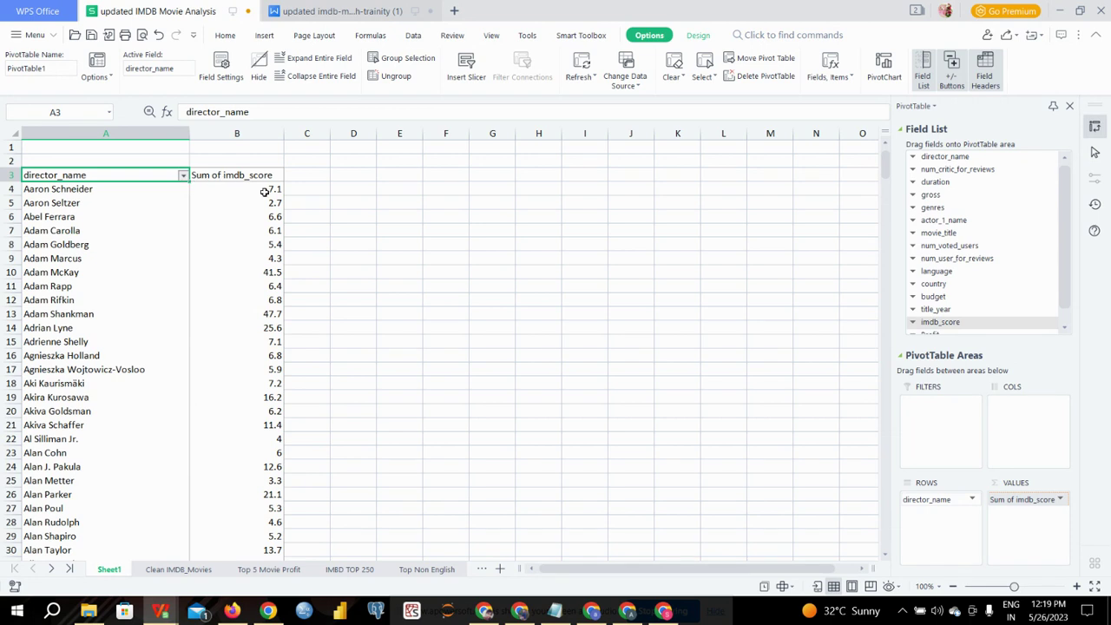
# Set the imdb_score value field to summarise by Average.
pyautogui.click(1061, 499)
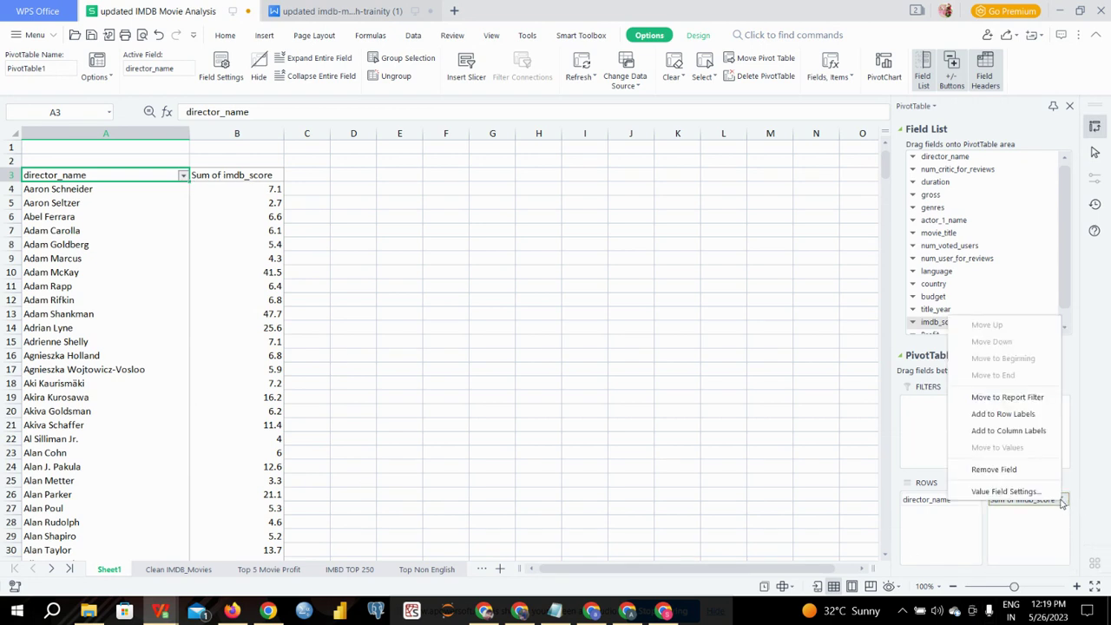
pyautogui.click(996, 492)
pyautogui.click(476, 318)
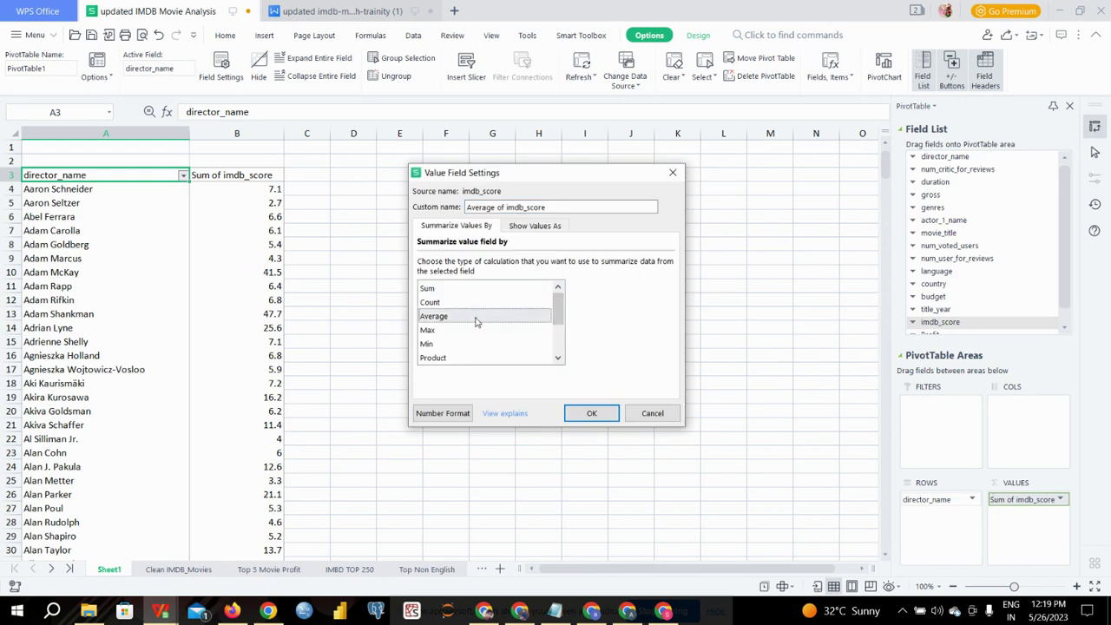
pyautogui.click(591, 414)
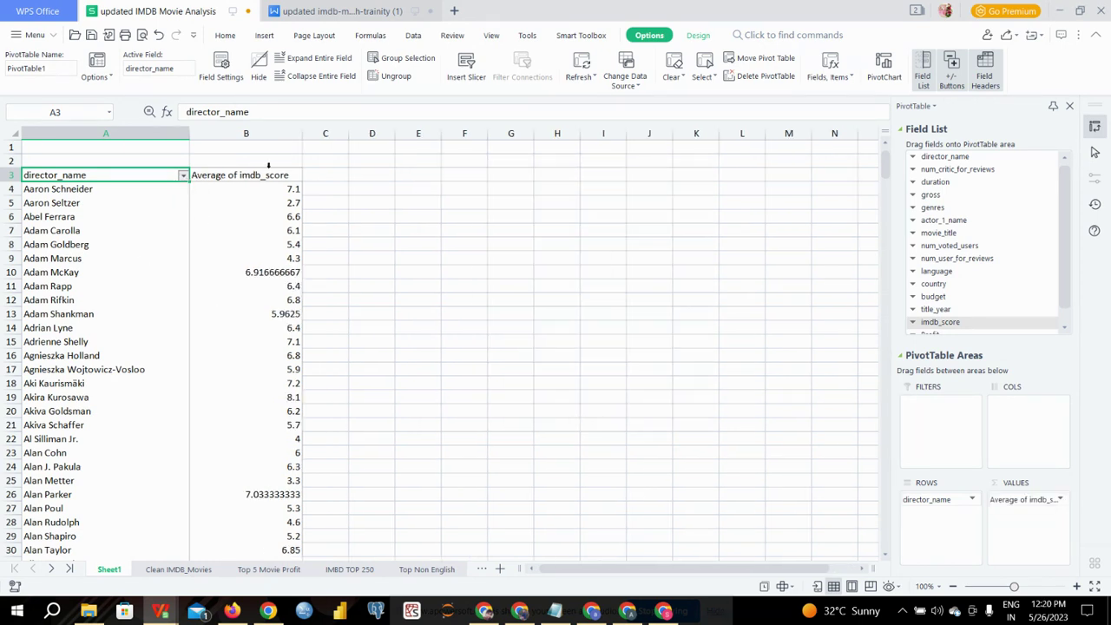
pyautogui.click(250, 133)
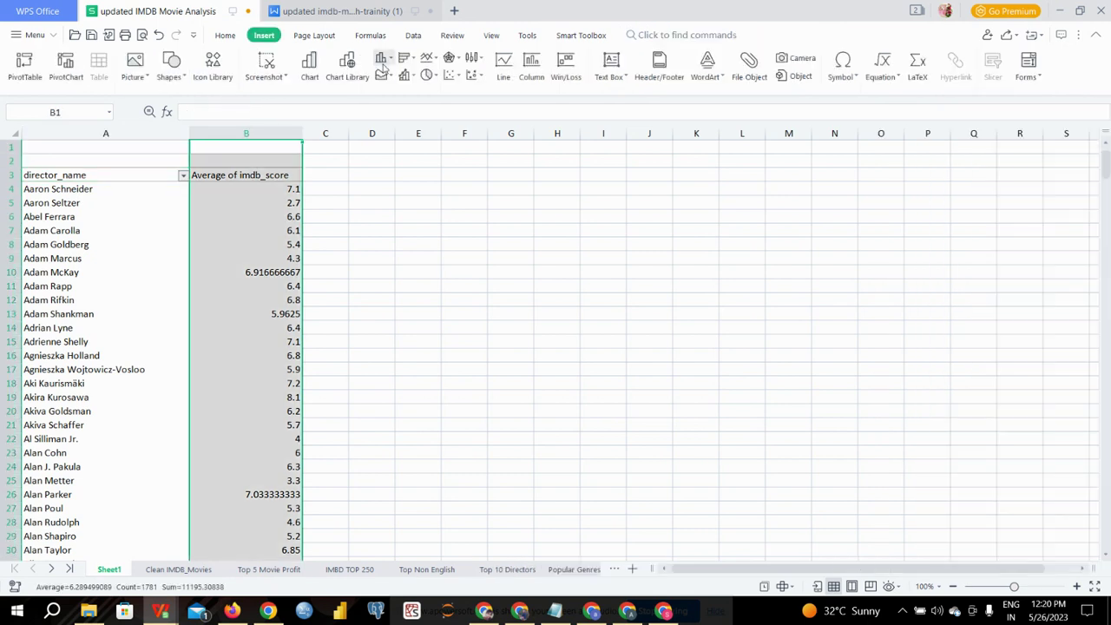
# Try sorting the director_name rows ascending and descending, ending in A to Z order.
pyautogui.click(224, 35)
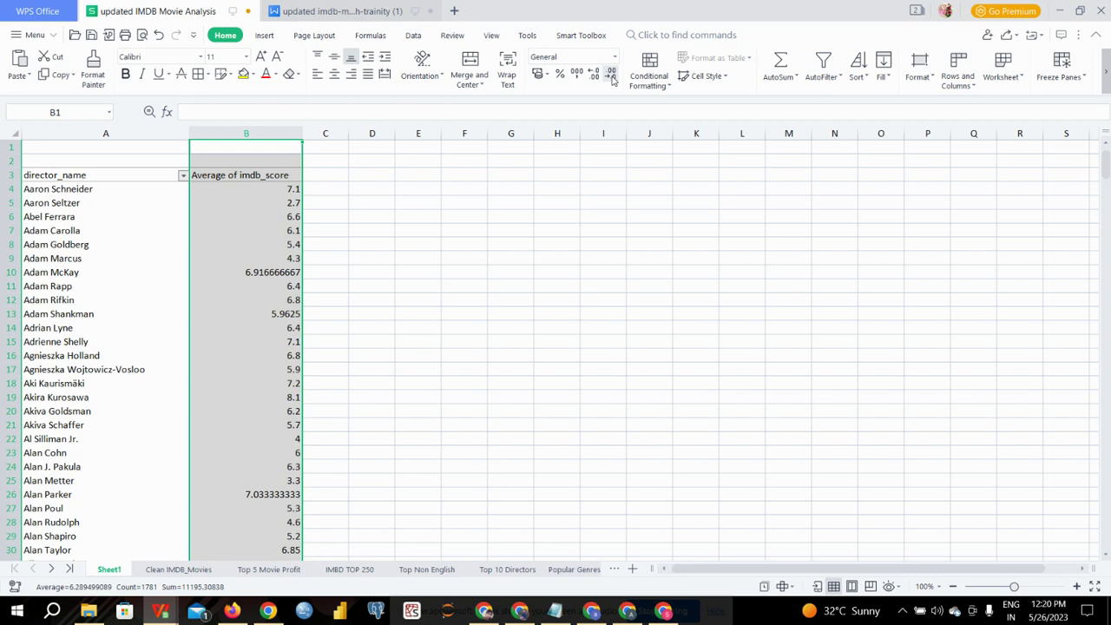
pyautogui.click(398, 314)
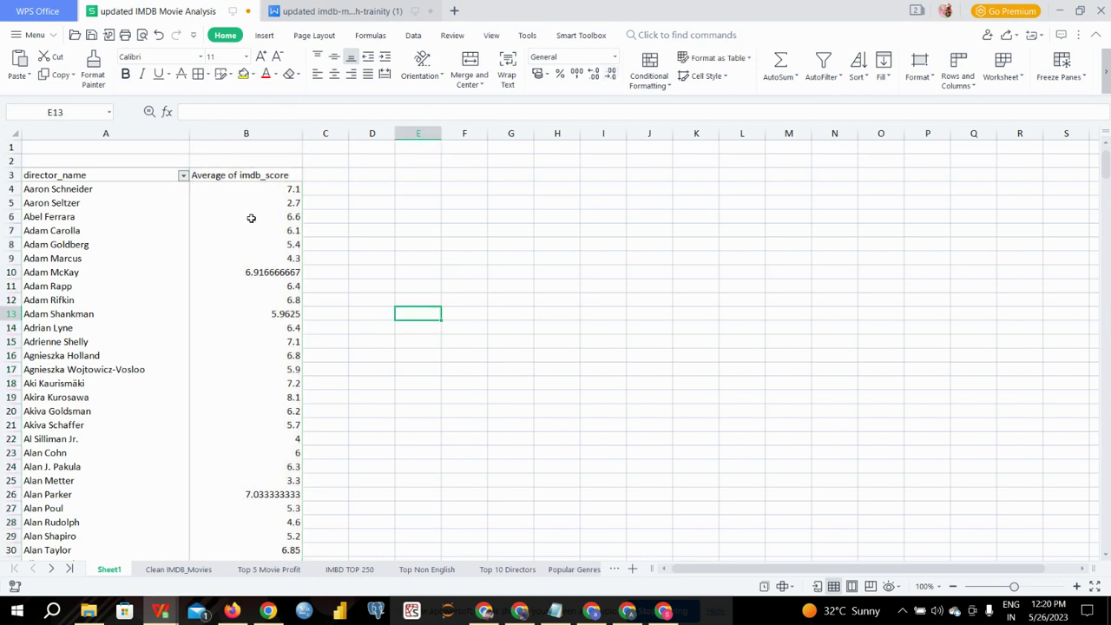
pyautogui.click(183, 177)
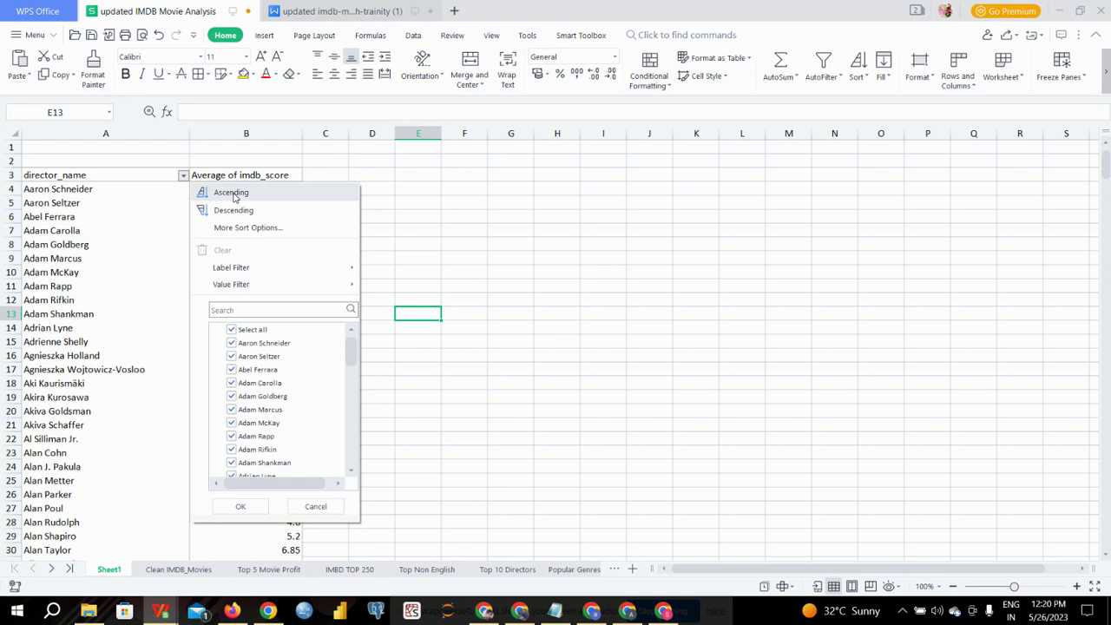
pyautogui.click(233, 193)
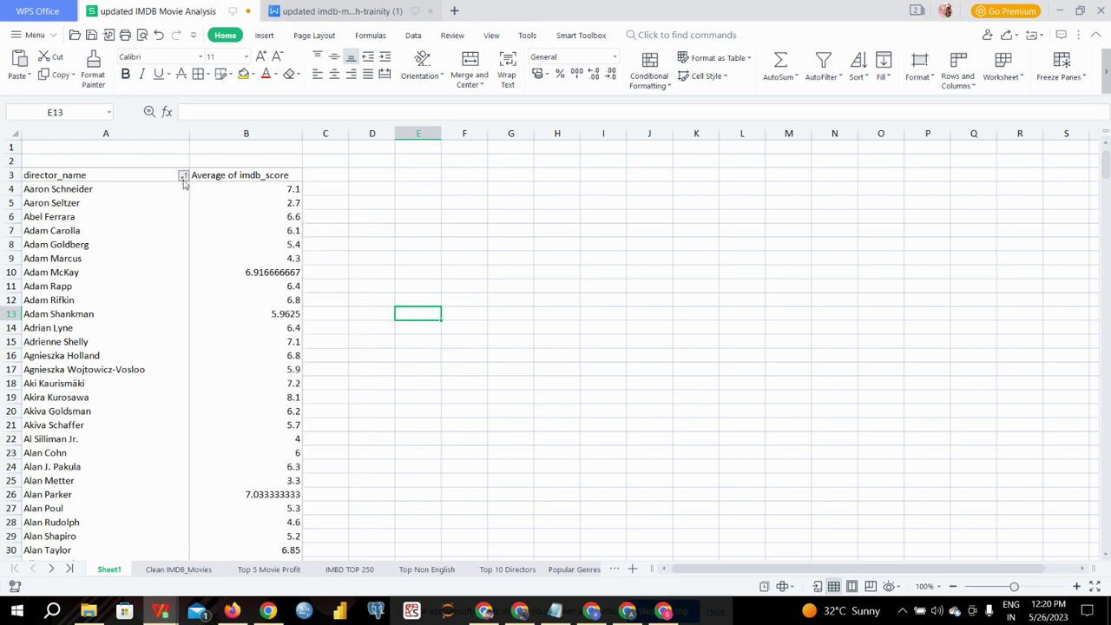
pyautogui.click(183, 177)
pyautogui.click(251, 211)
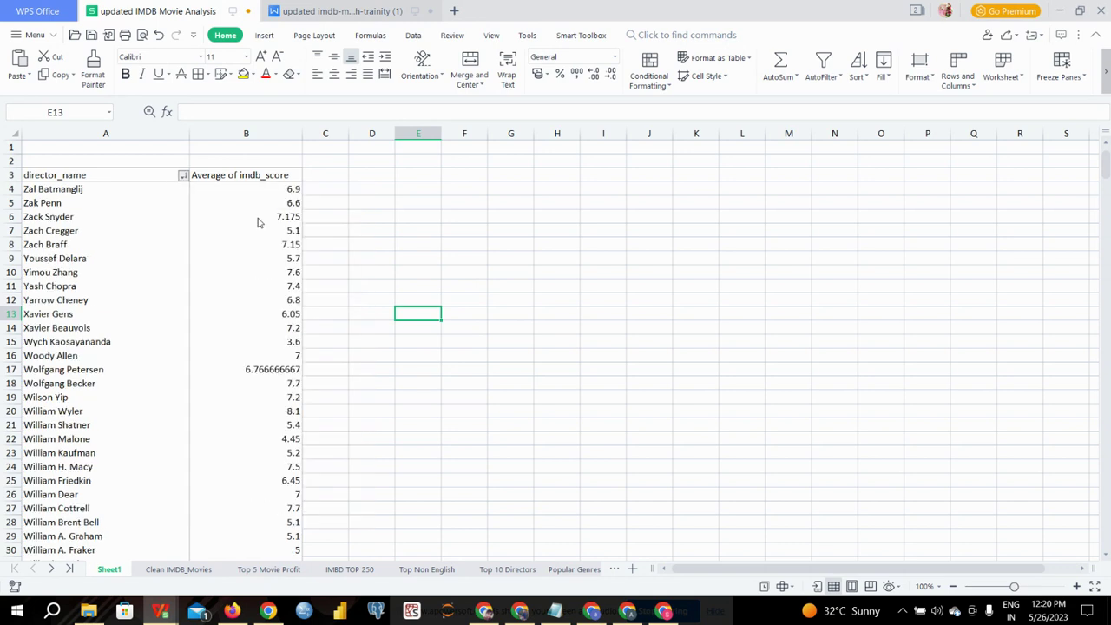
pyautogui.click(183, 177)
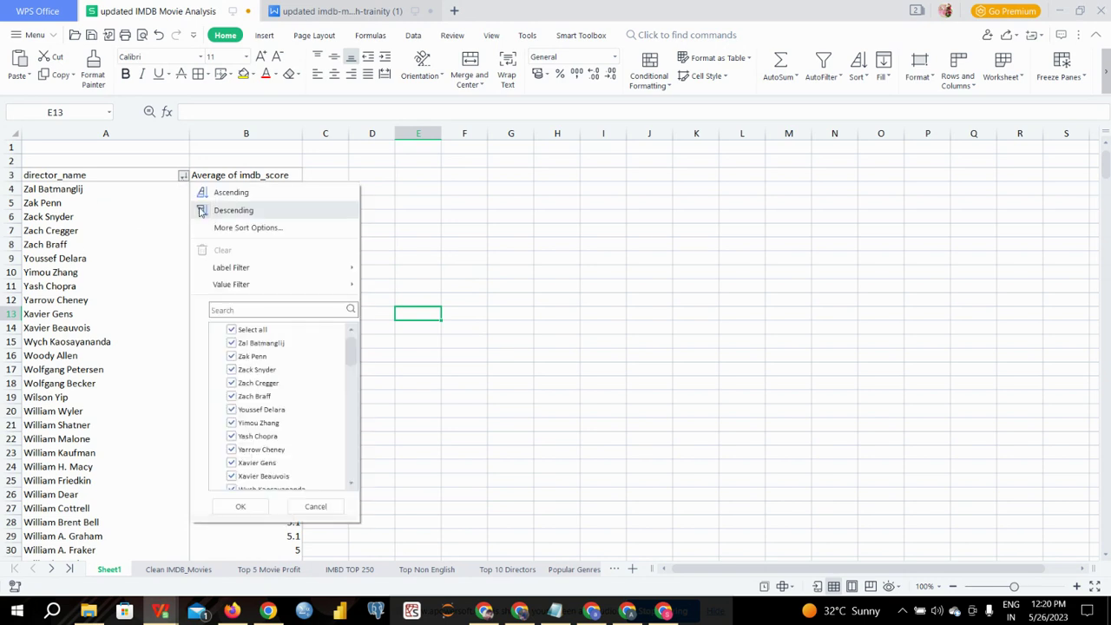
pyautogui.click(241, 193)
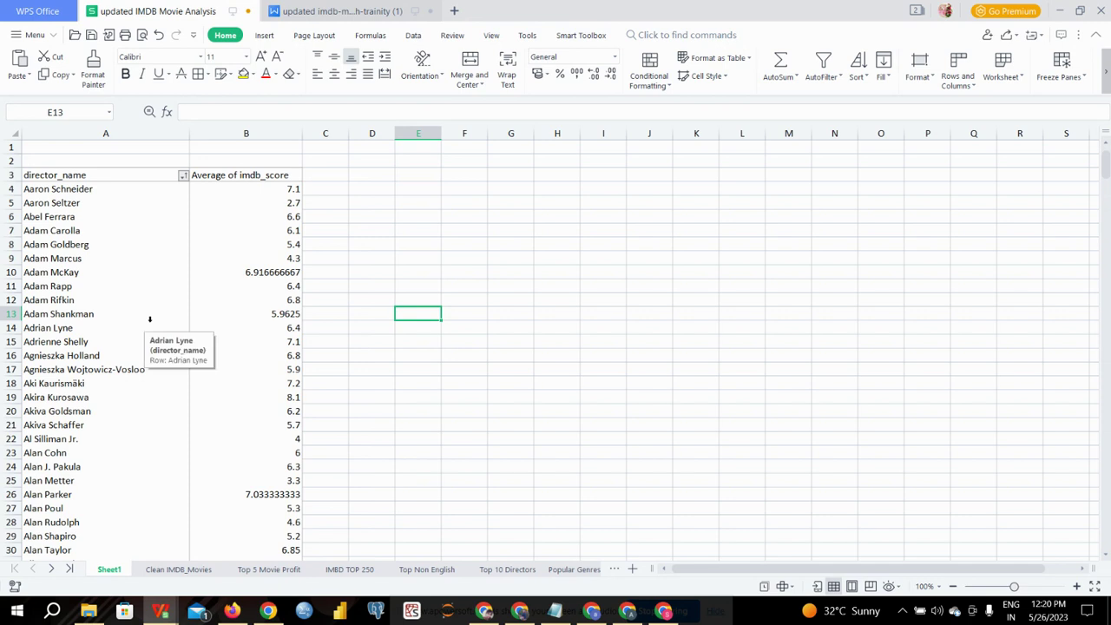
# Apply a Top 10 value filter on directors by Average of imdb_score.
pyautogui.click(183, 176)
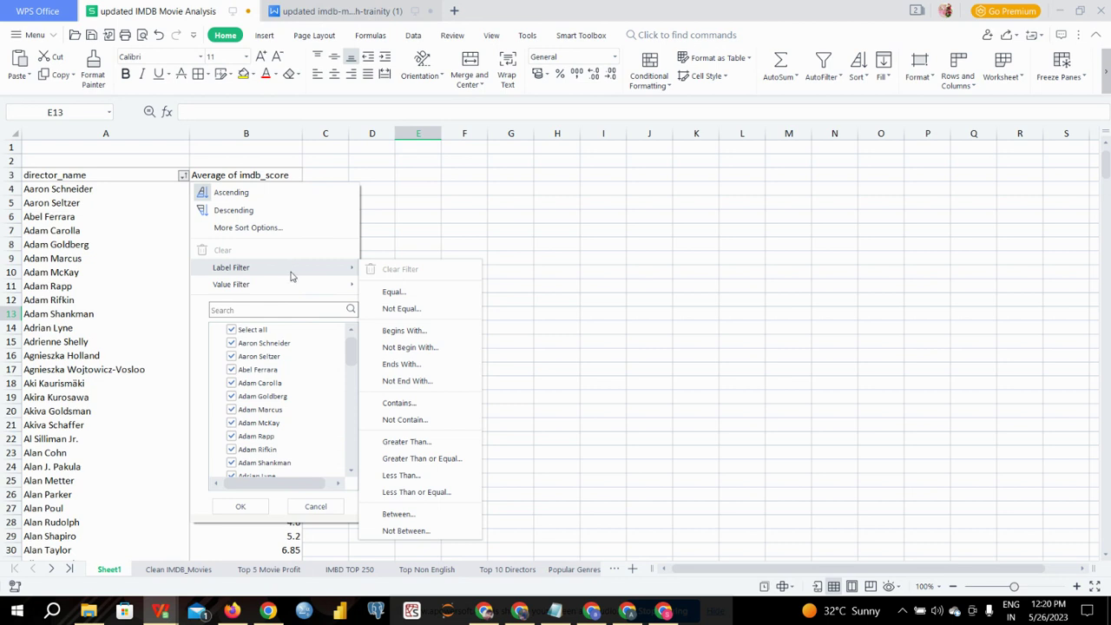
pyautogui.moveTo(231, 284)
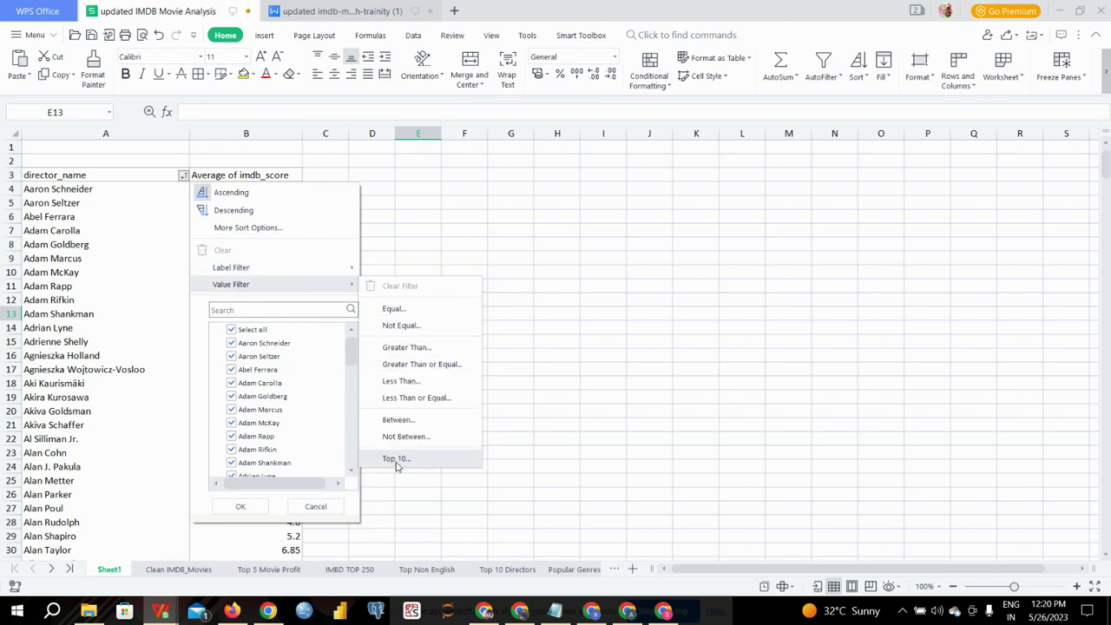
pyautogui.click(397, 460)
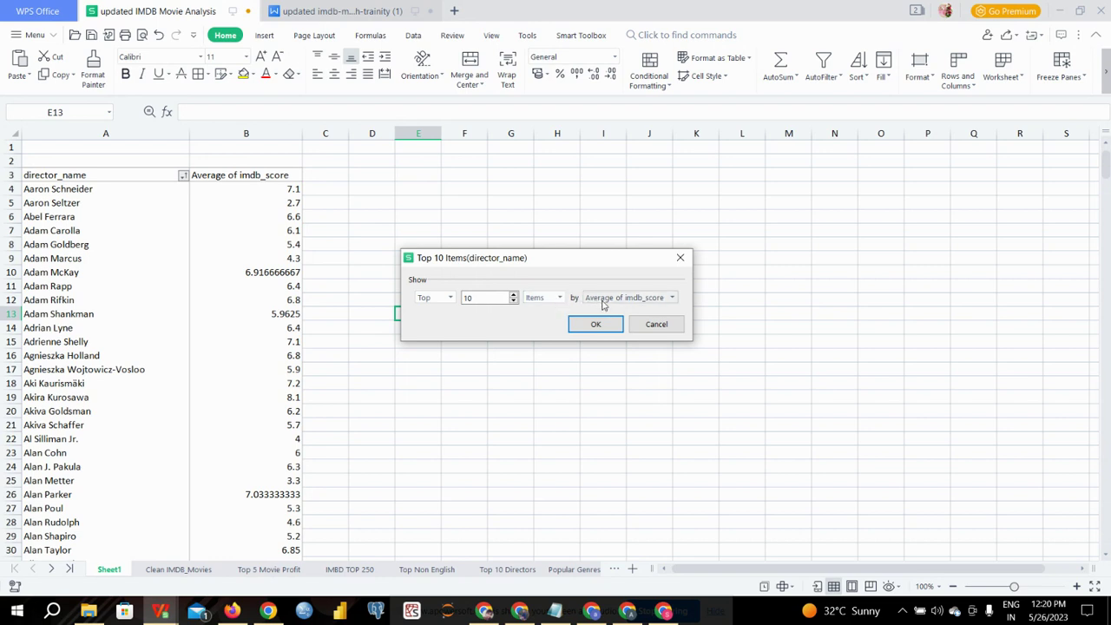
pyautogui.click(596, 324)
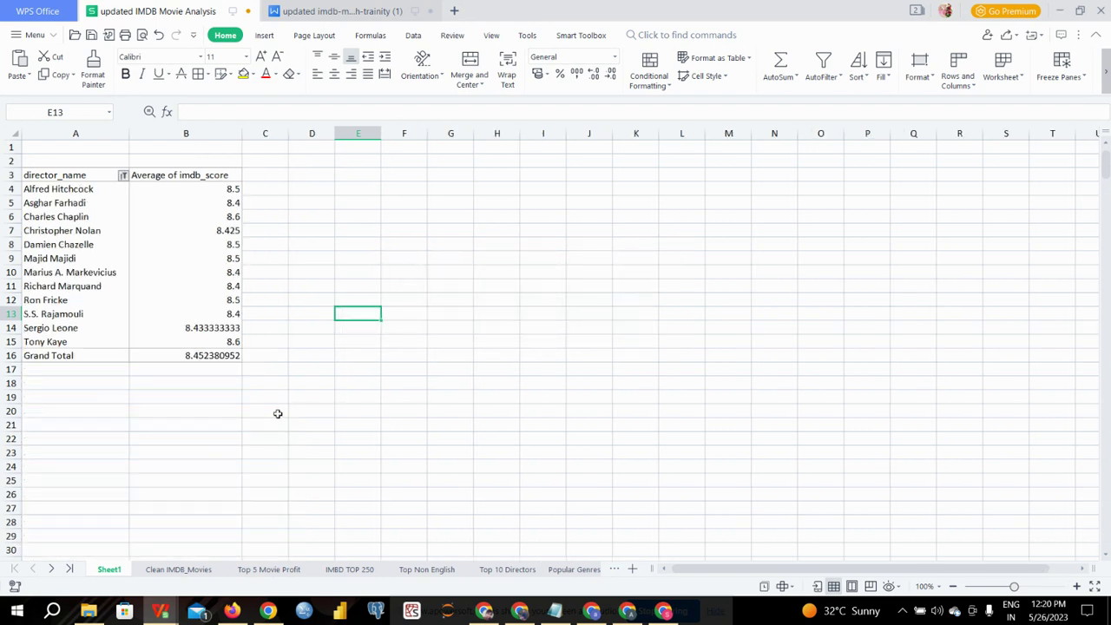
# Format the directors' average scores in B4:B15 to show one decimal place.
pyautogui.moveTo(226, 189); pyautogui.dragTo(224, 342)
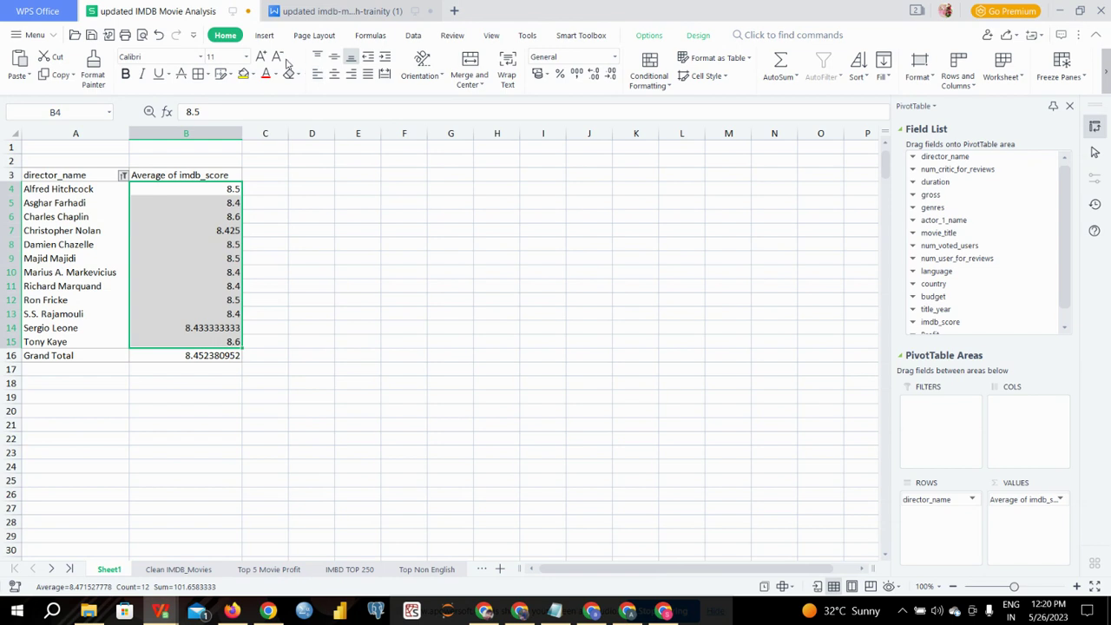
pyautogui.click(613, 75)
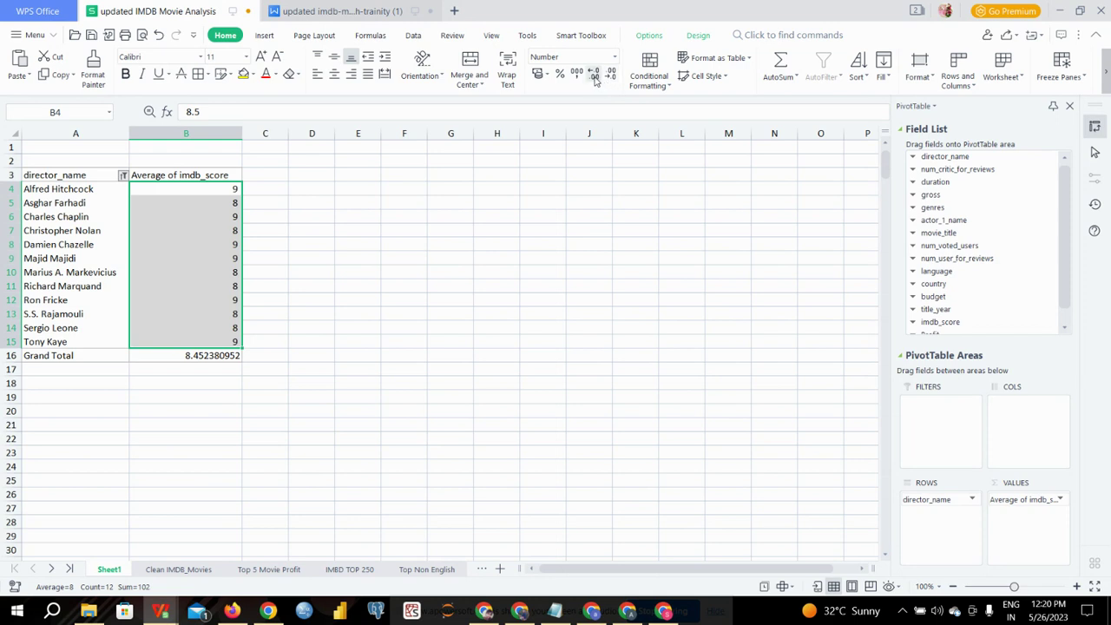
pyautogui.click(594, 75)
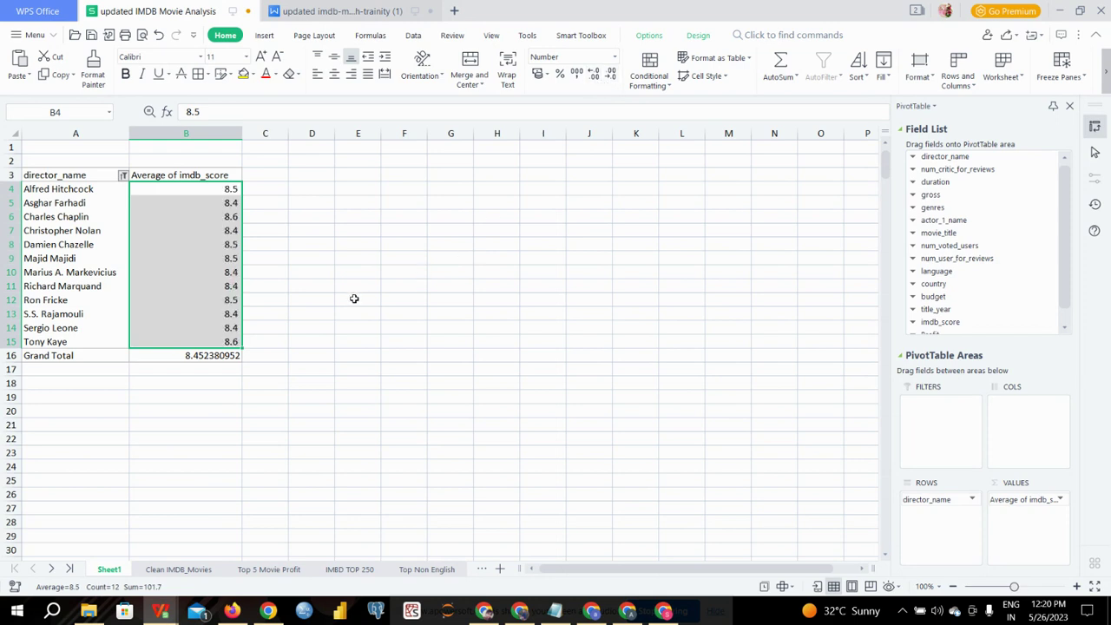
pyautogui.click(355, 299)
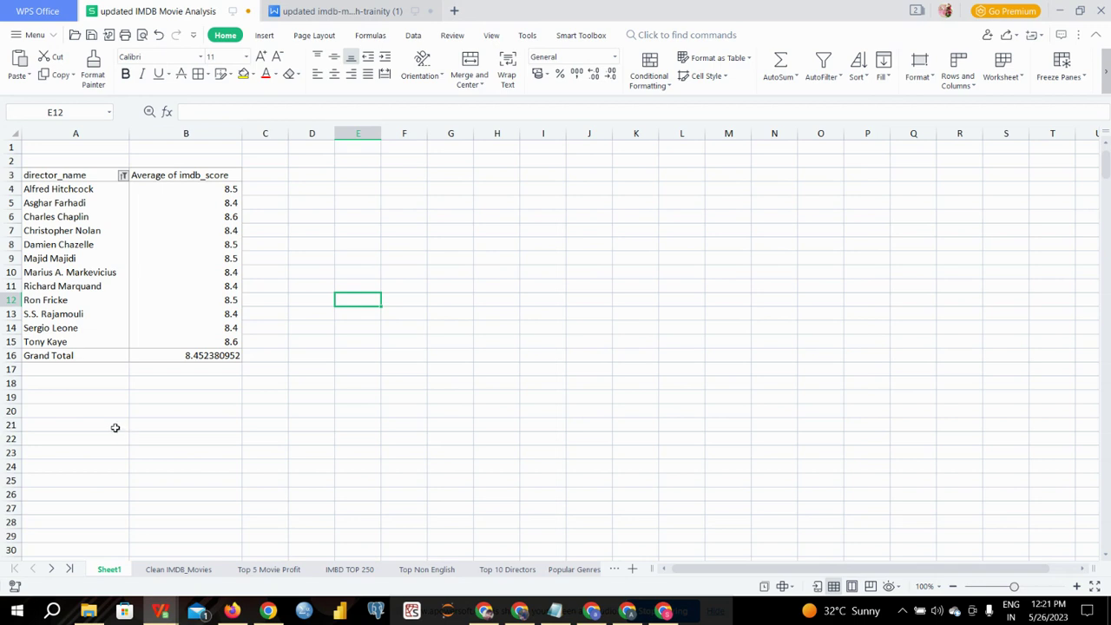
# Reopen the Top 10 value filter, keep Top selected, and confirm it unchanged.
pyautogui.click(123, 176)
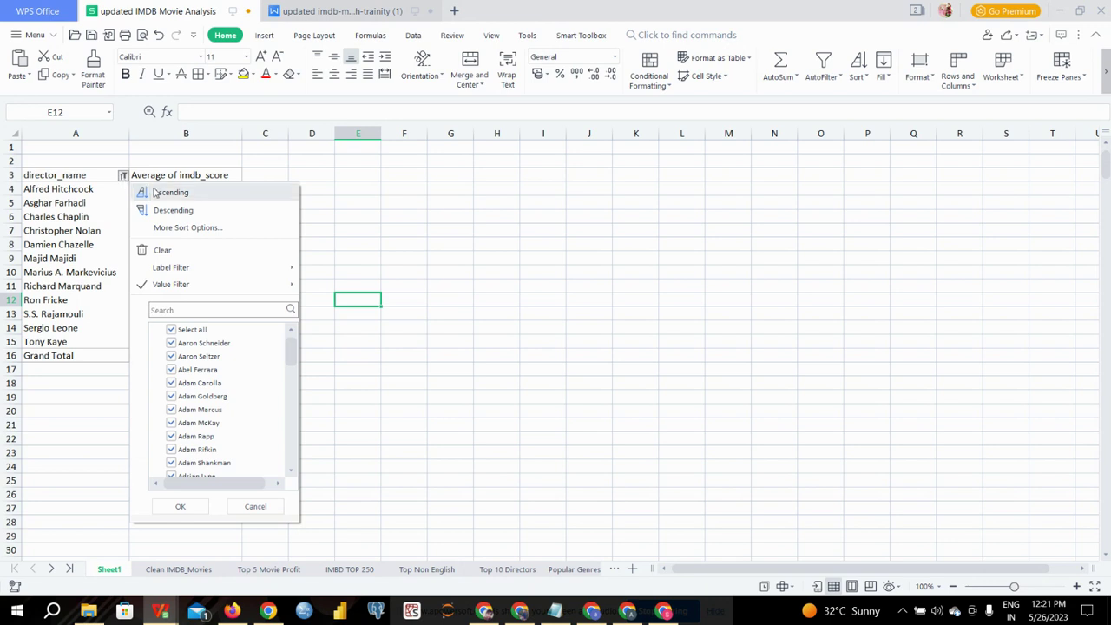
pyautogui.moveTo(172, 285)
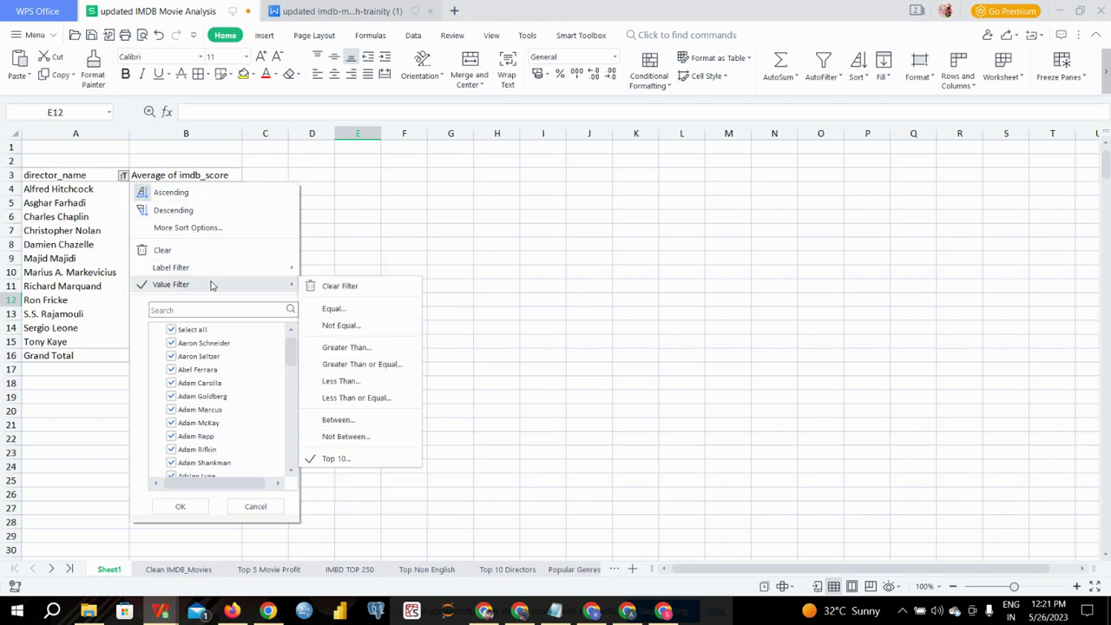
pyautogui.click(335, 459)
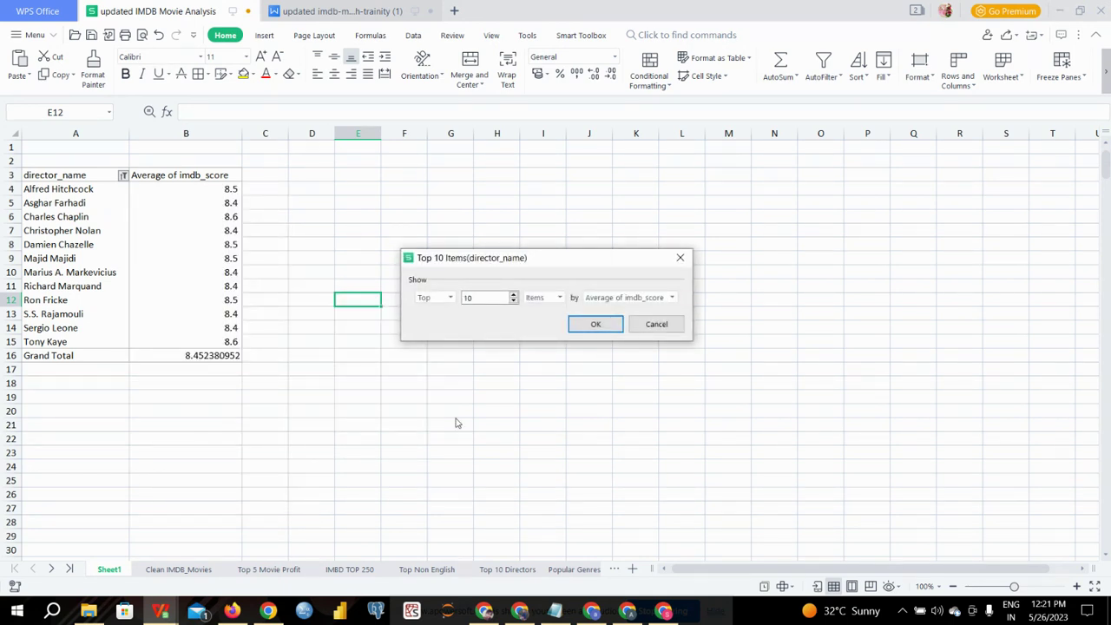
pyautogui.click(451, 298)
pyautogui.click(453, 299)
pyautogui.click(452, 298)
pyautogui.click(452, 297)
pyautogui.click(607, 331)
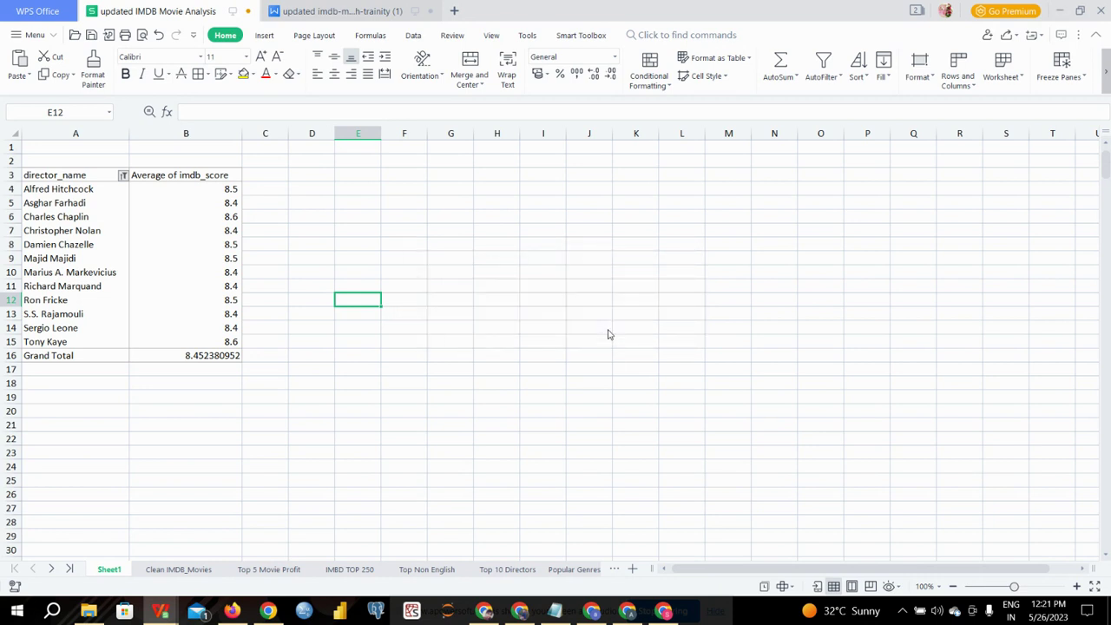
pyautogui.click(219, 176)
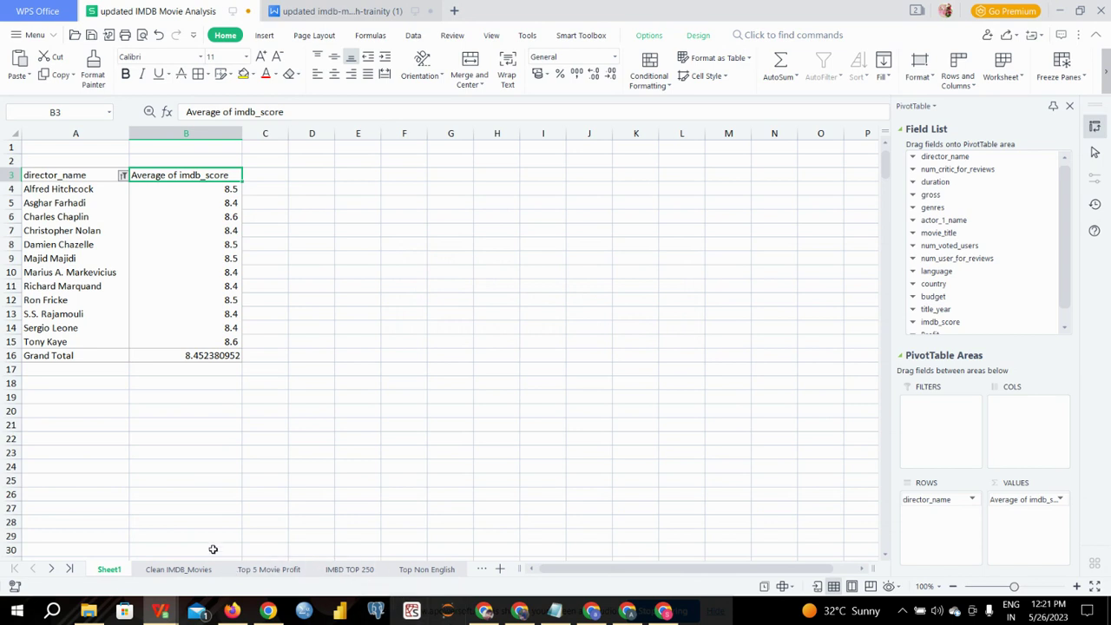
pyautogui.click(360, 9)
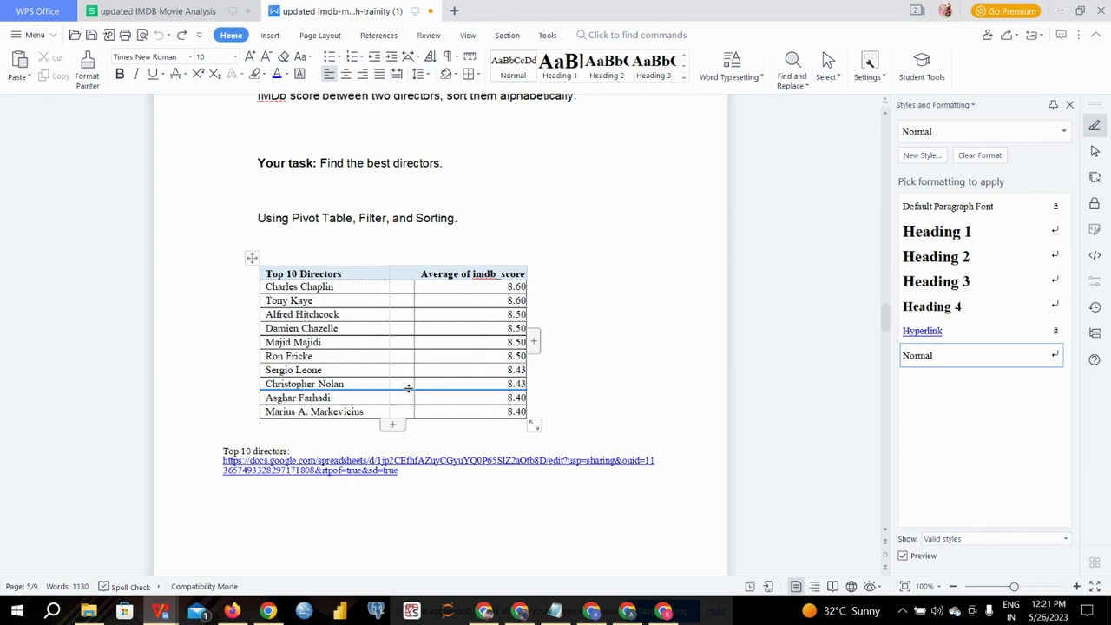
pyautogui.scroll(-3, 408, 388)
pyautogui.scroll(-1, 408, 388)
pyautogui.scroll(-8, 408, 388)
pyautogui.scroll(5, 408, 388)
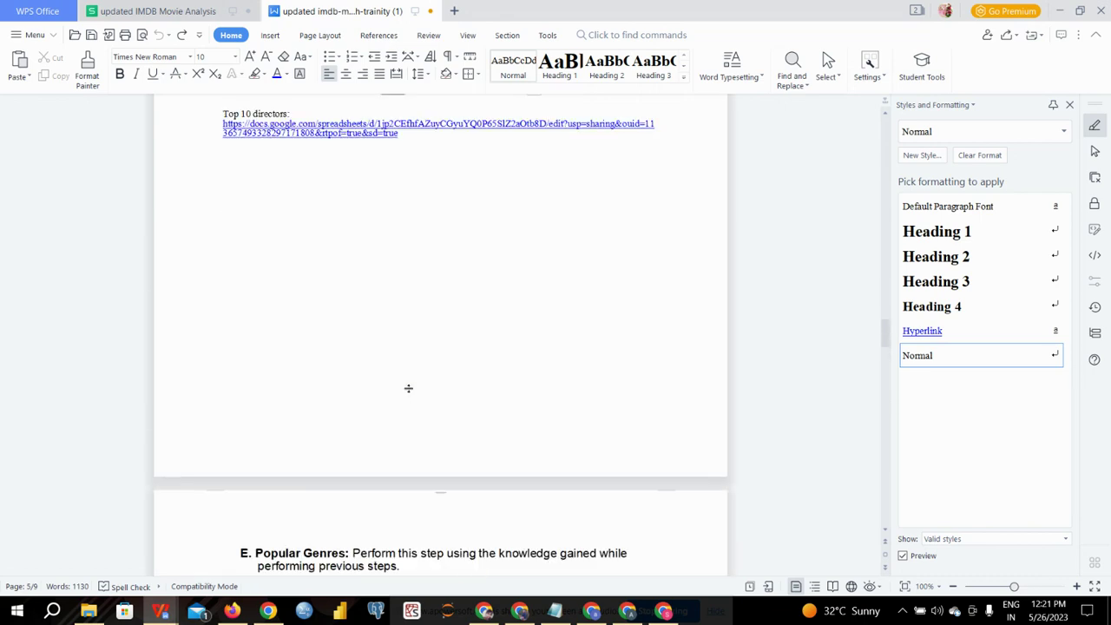
pyautogui.scroll(9, 408, 388)
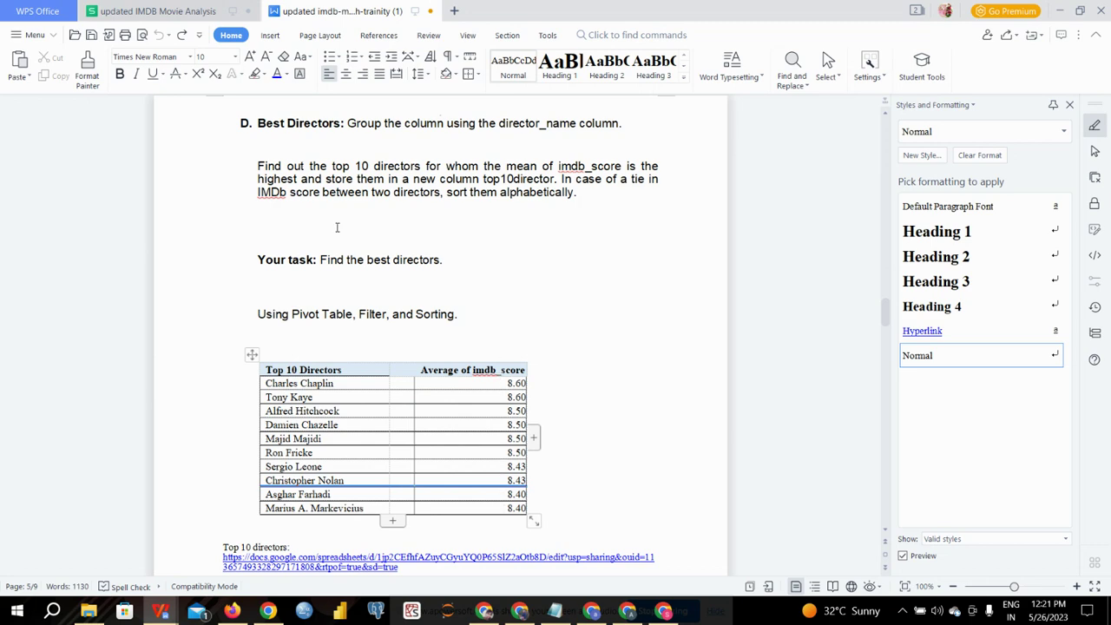
pyautogui.scroll(-5, 335, 302)
pyautogui.scroll(-1, 335, 302)
pyautogui.scroll(-3, 335, 302)
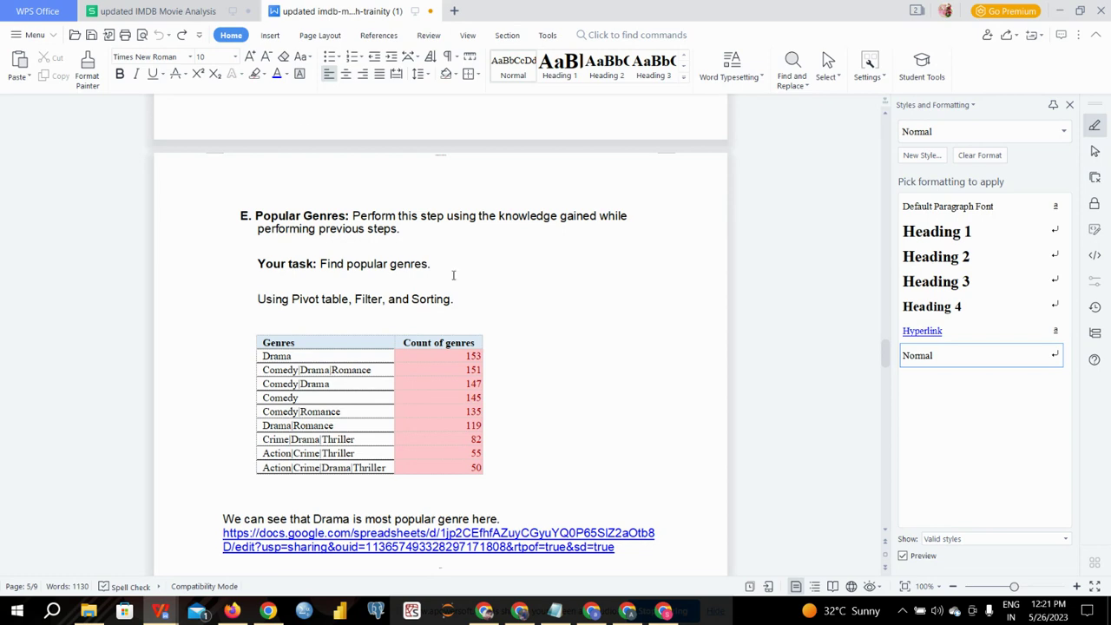
pyautogui.click(202, 11)
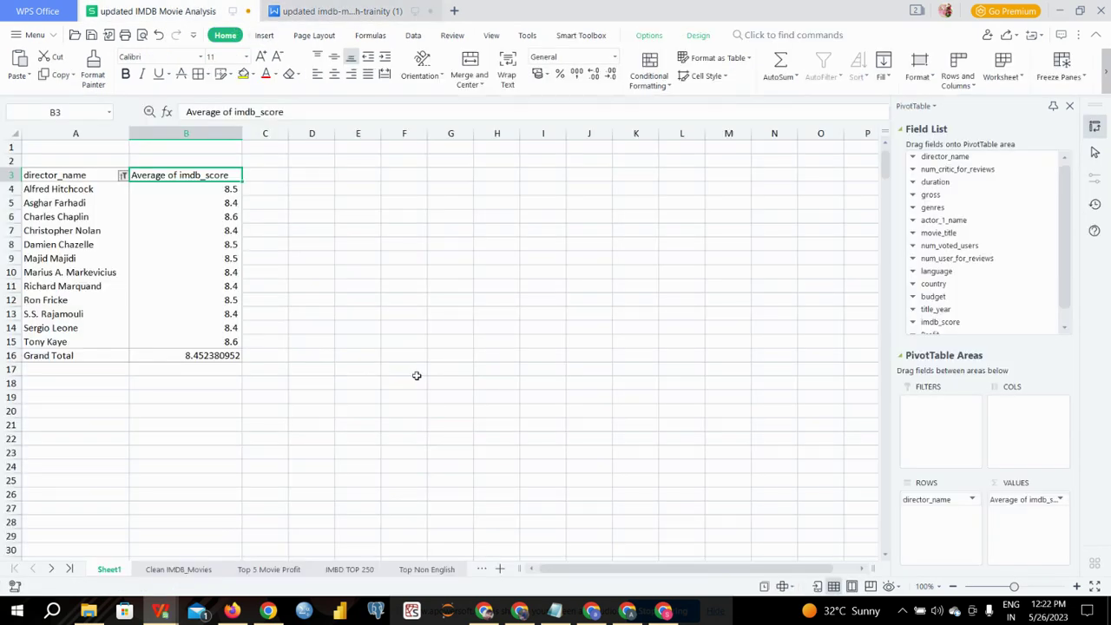
# Delete the Sheet1 tab holding the top-directors pivot table.
pyautogui.rightClick(120, 573)
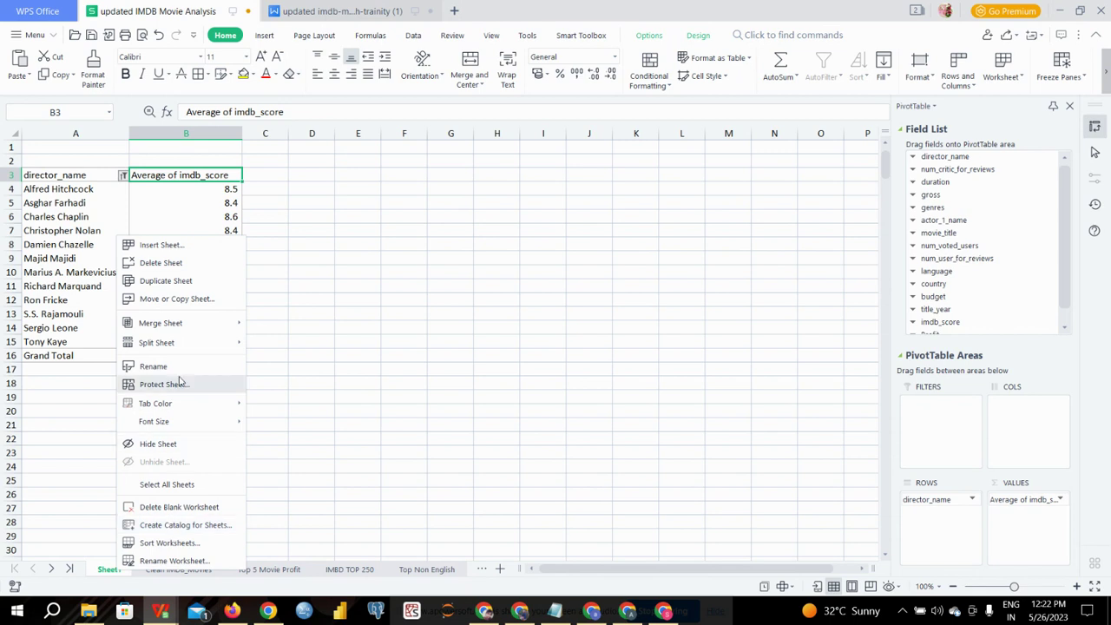
pyautogui.click(94, 434)
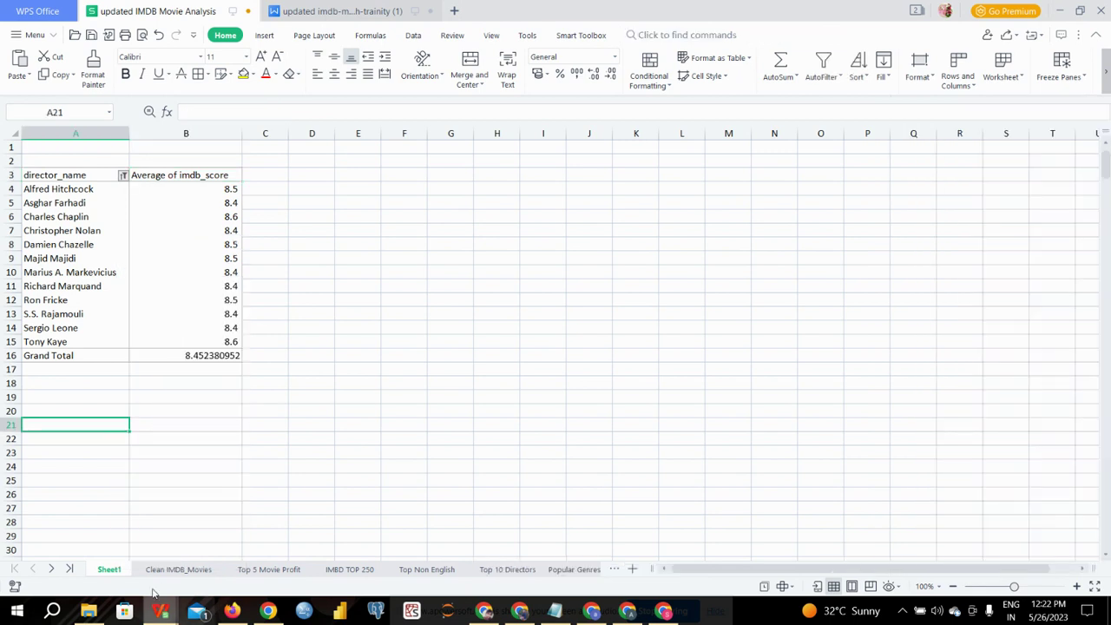
pyautogui.rightClick(113, 573)
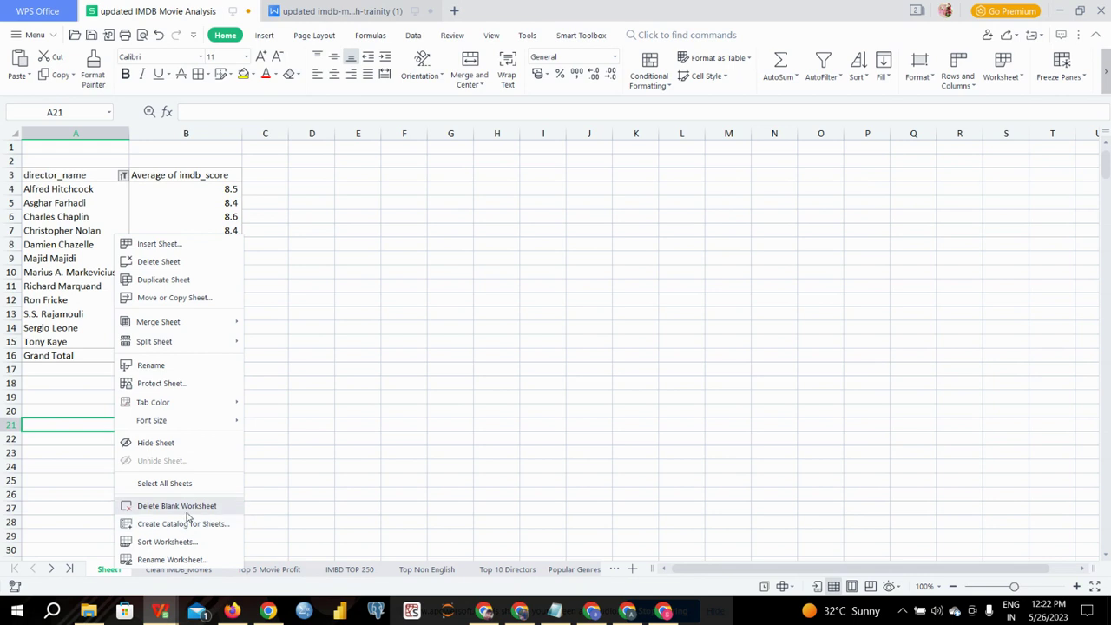
pyautogui.click(160, 261)
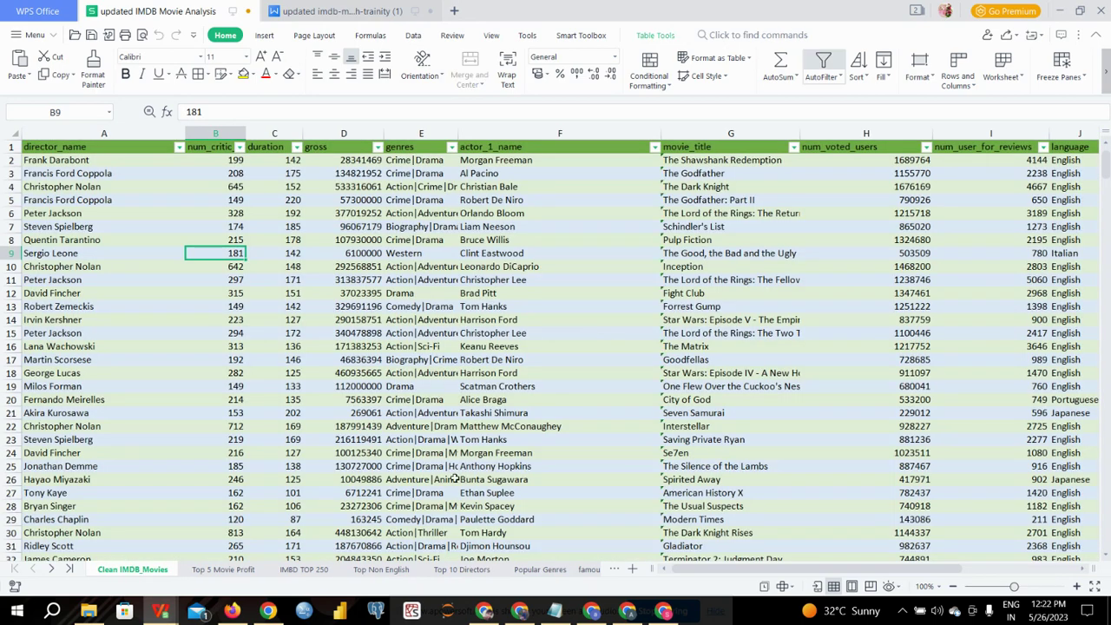
# Look over the Popular Genres table's Genres and Count of genres columns, then open the famous actor and decade chart sheet.
pyautogui.click(543, 570)
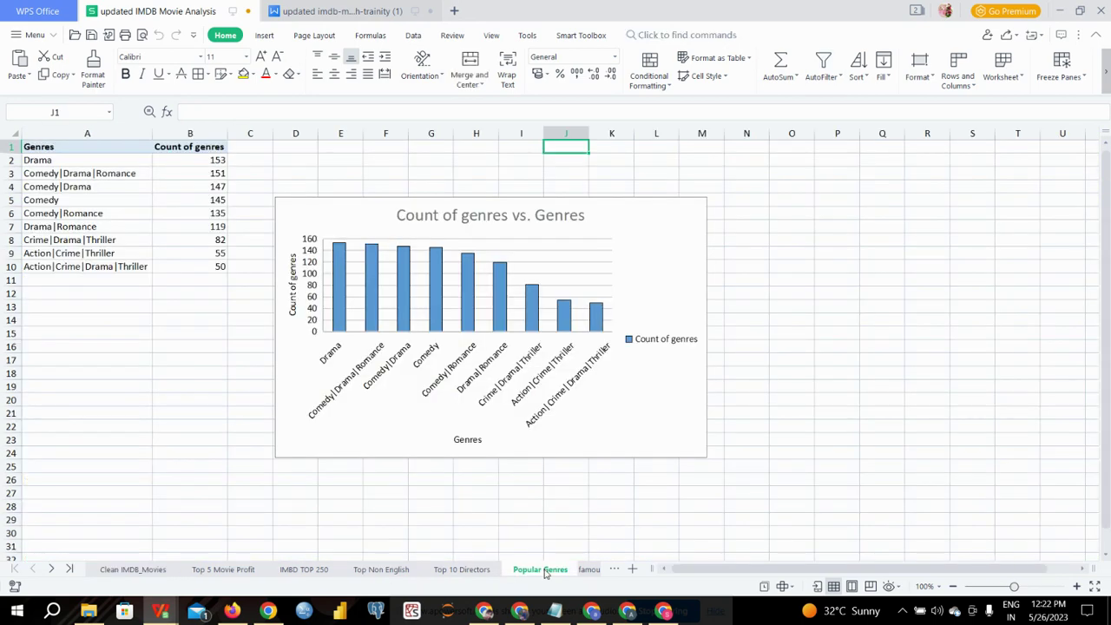
pyautogui.click(81, 147)
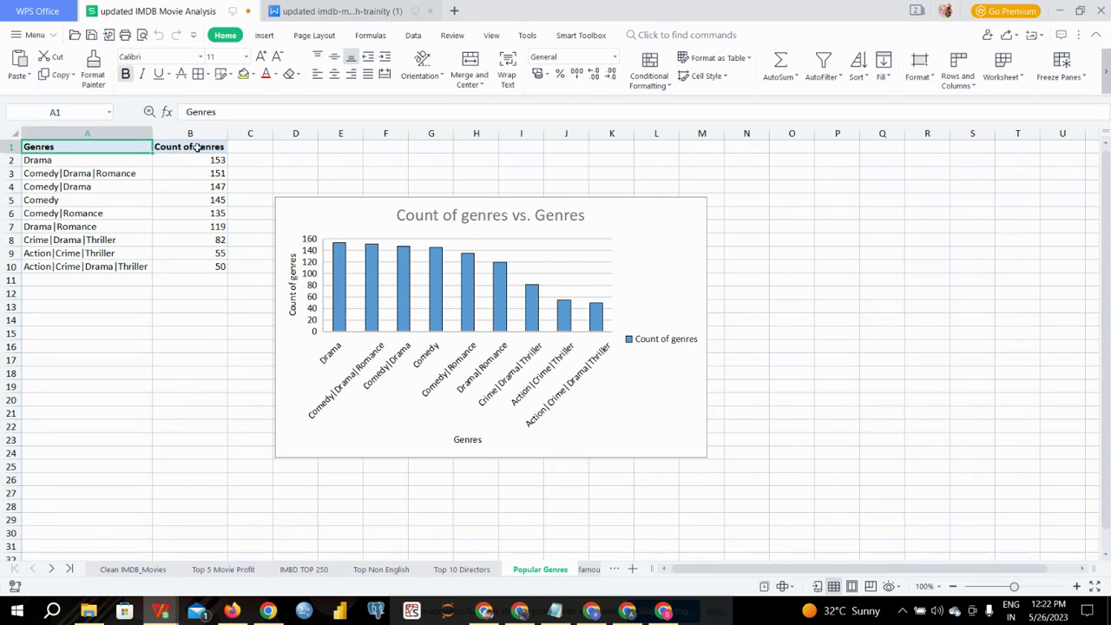
pyautogui.click(198, 147)
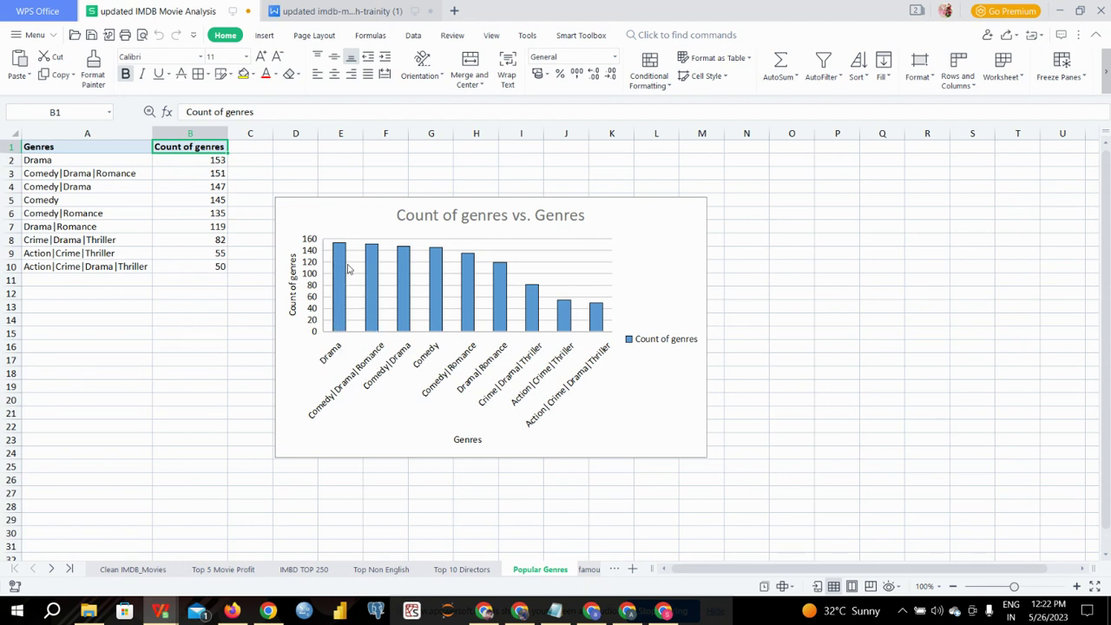
pyautogui.moveTo(500, 299)
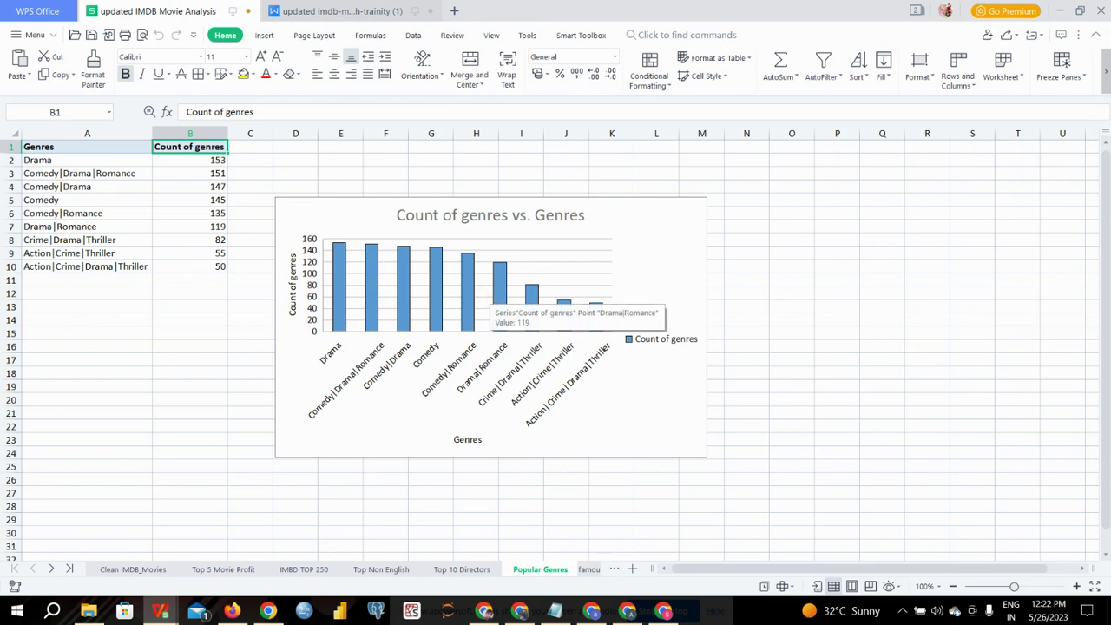
pyautogui.click(590, 570)
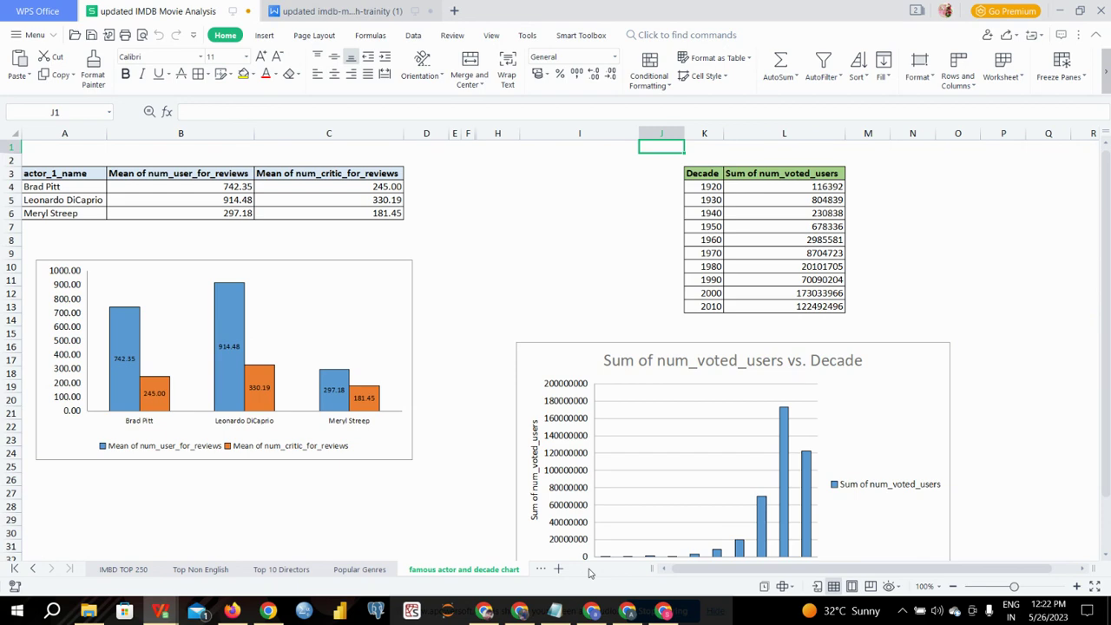
# Switch to the report and read through section E (Popular Genres) and section F (Charts).
pyautogui.click(369, 17)
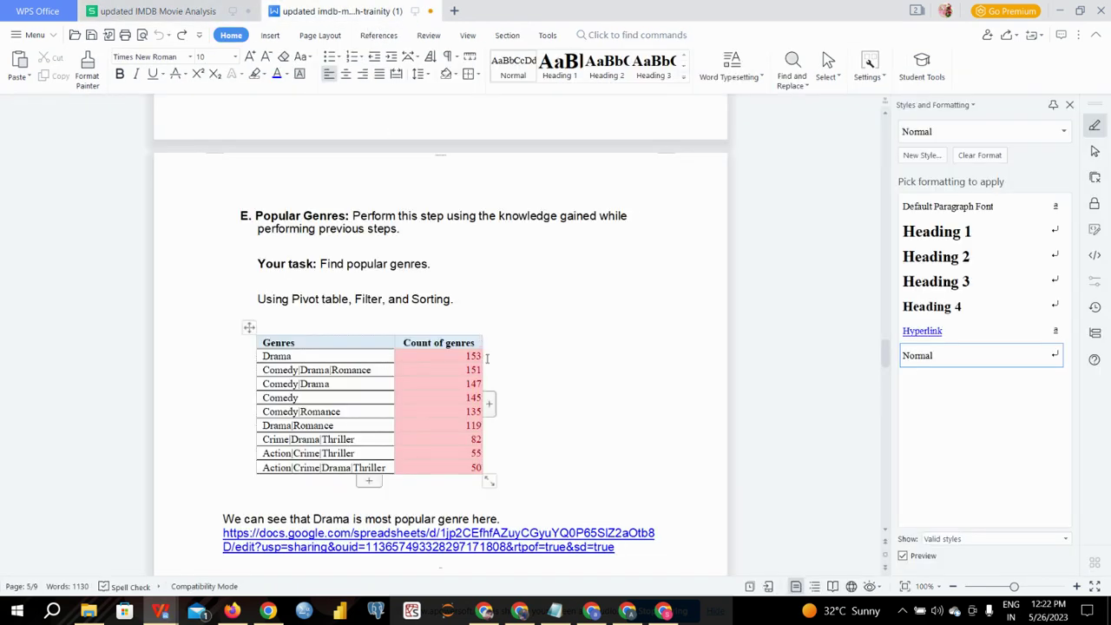
pyautogui.scroll(-1, 489, 358)
pyautogui.scroll(-5, 489, 357)
pyautogui.scroll(5, 489, 358)
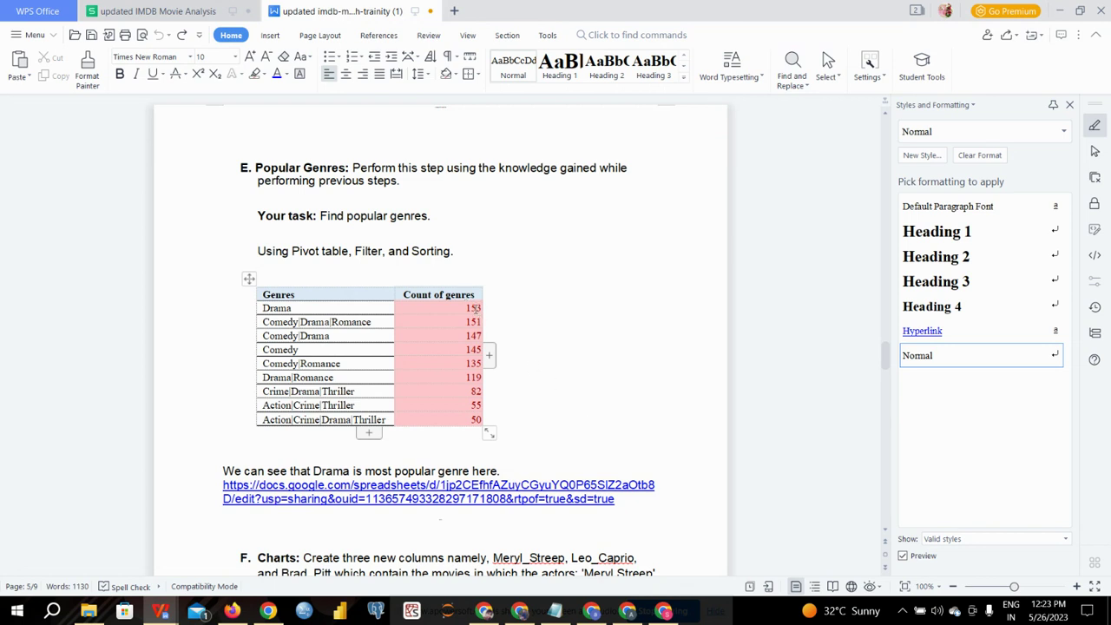
pyautogui.scroll(-3, 587, 418)
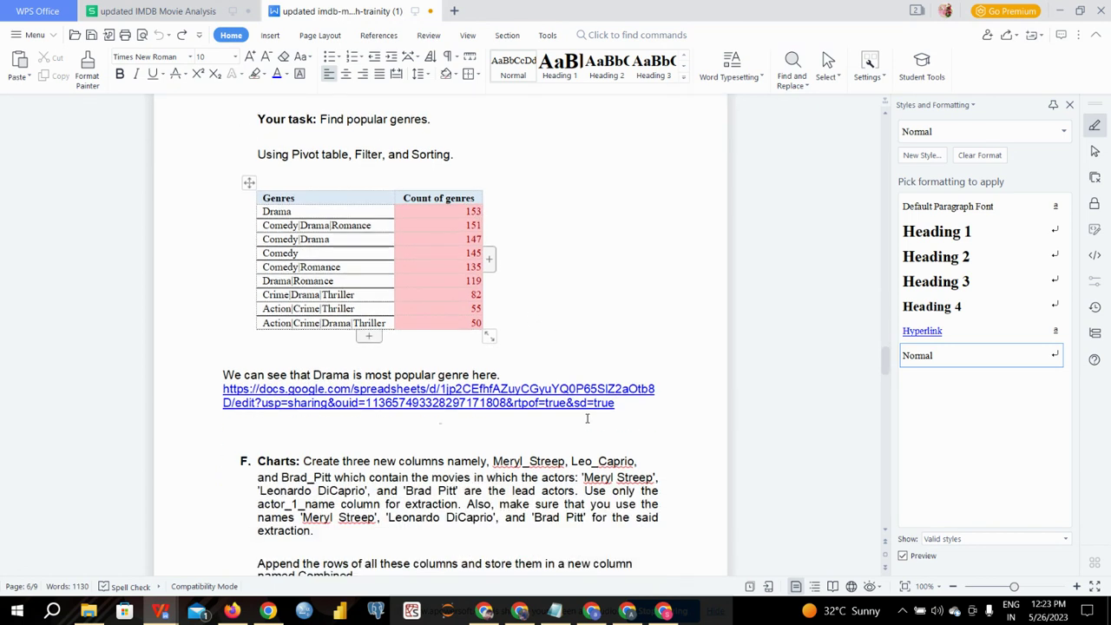
pyautogui.scroll(-3, 587, 419)
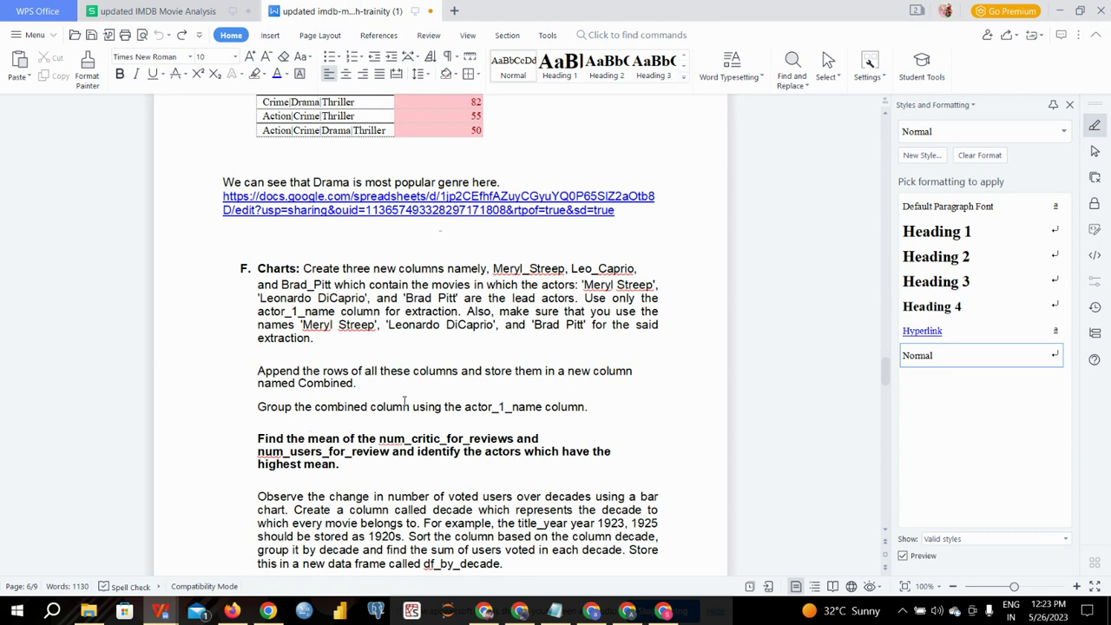
pyautogui.scroll(-1, 426, 413)
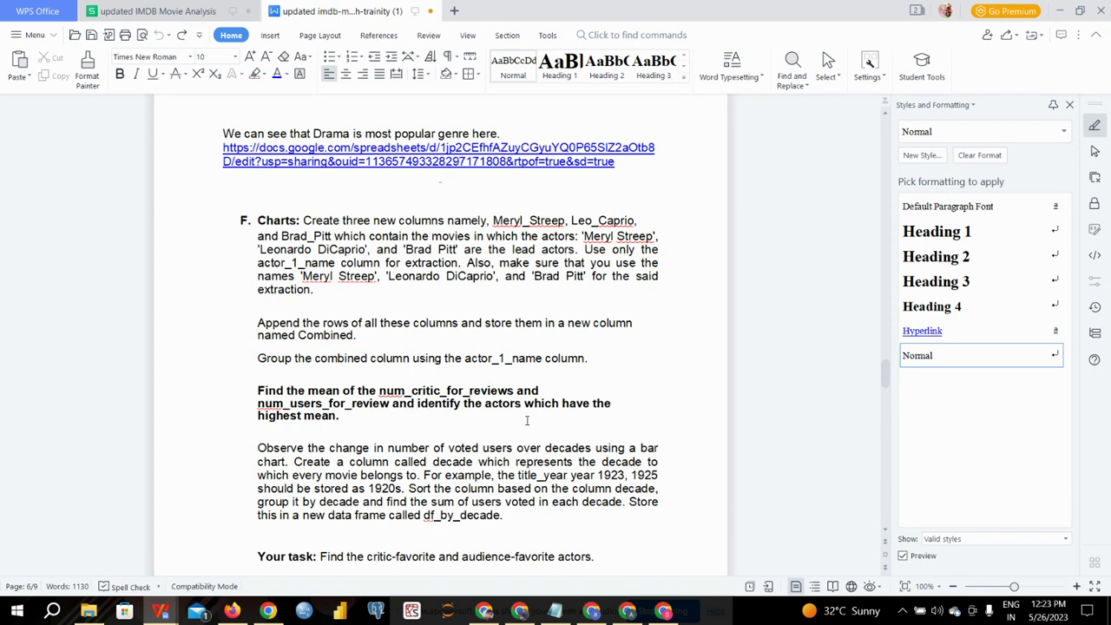
pyautogui.scroll(-2, 527, 421)
pyautogui.scroll(-1, 528, 420)
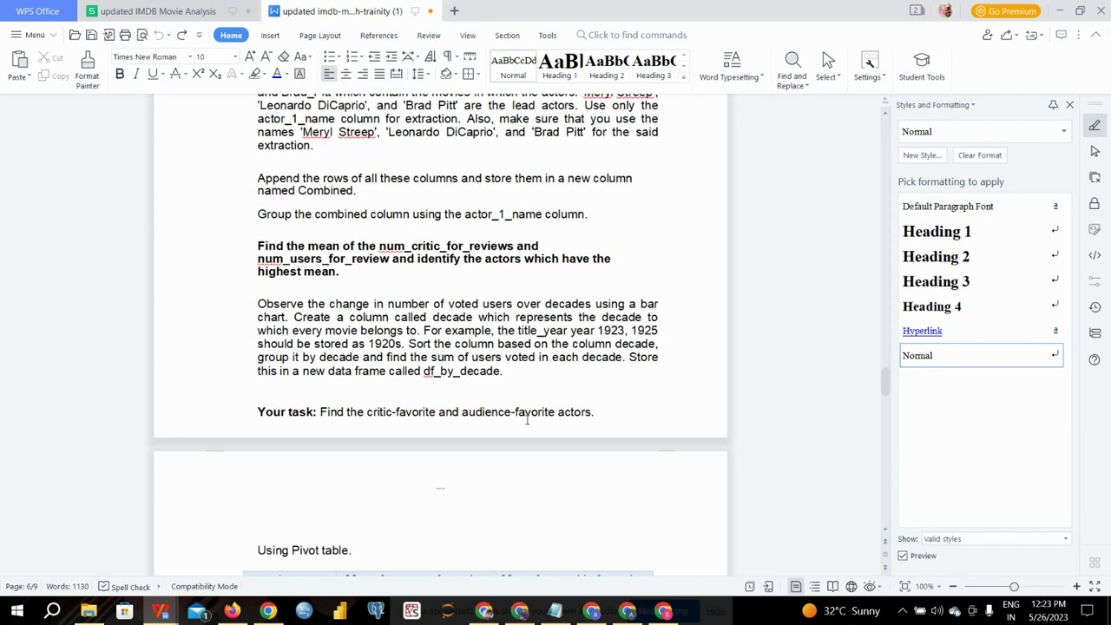
# Scroll through the report's actor pivot table results.
pyautogui.scroll(-3, 527, 421)
pyautogui.scroll(-5, 527, 417)
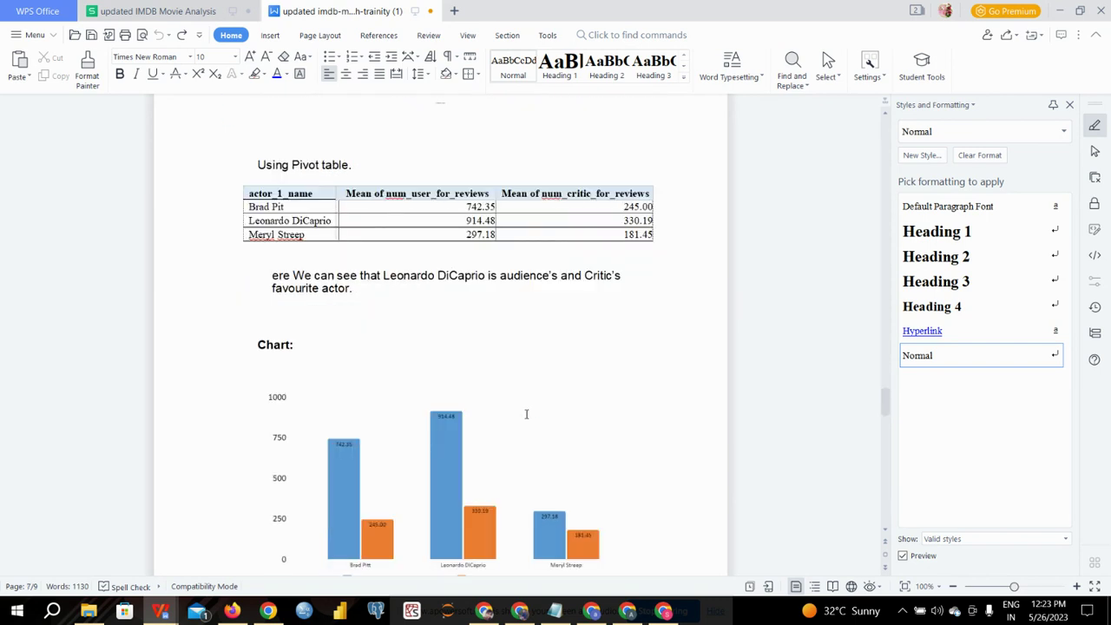
pyautogui.scroll(7, 526, 414)
pyautogui.scroll(2, 526, 414)
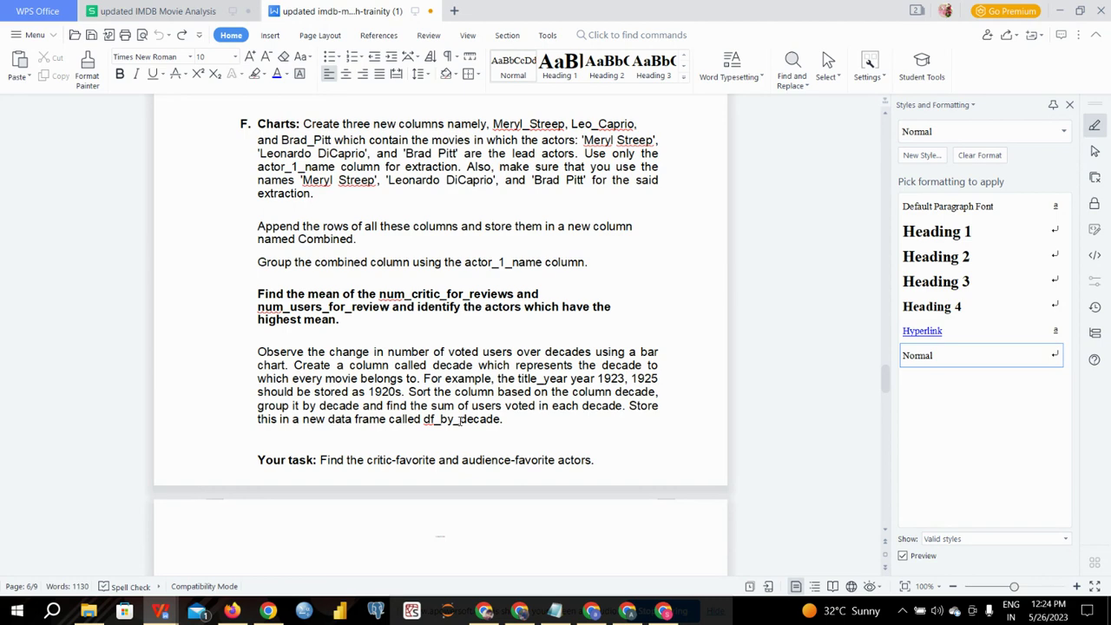
pyautogui.scroll(-1, 461, 420)
pyautogui.scroll(-5, 451, 420)
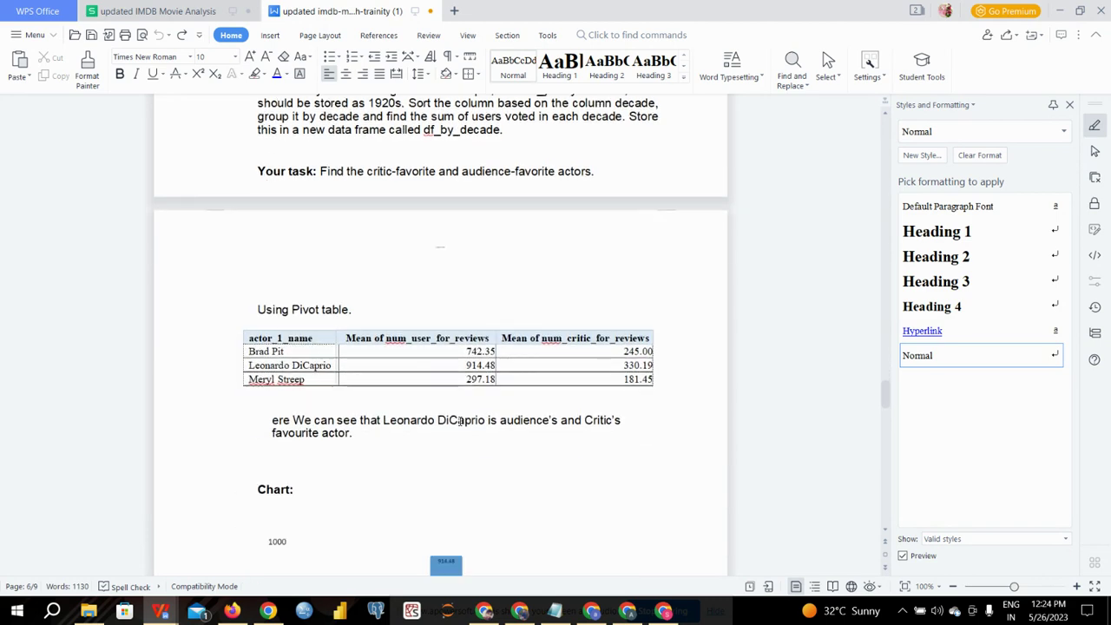
pyautogui.moveTo(449, 365)
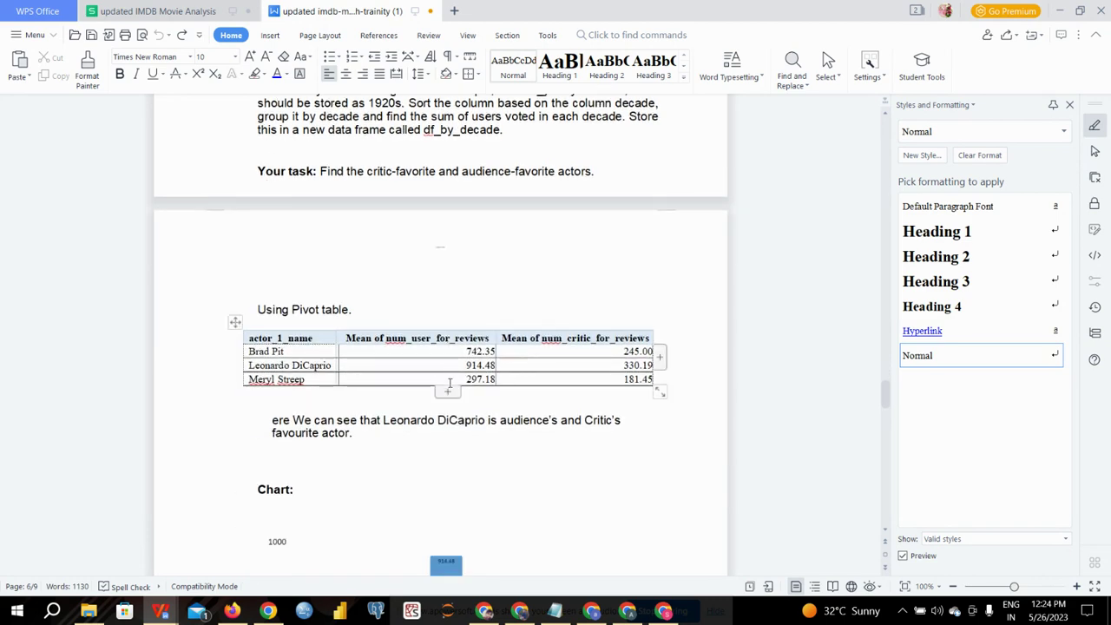
pyautogui.scroll(-8, 438, 389)
pyautogui.scroll(-2, 437, 392)
# Review the Sum of num_voted_users vs. Decade chart, then switch to the updated IMDB Movie Analysis workbook.
pyautogui.scroll(4, 436, 392)
pyautogui.scroll(-3, 437, 393)
pyautogui.scroll(-7, 437, 392)
pyautogui.scroll(-6, 436, 392)
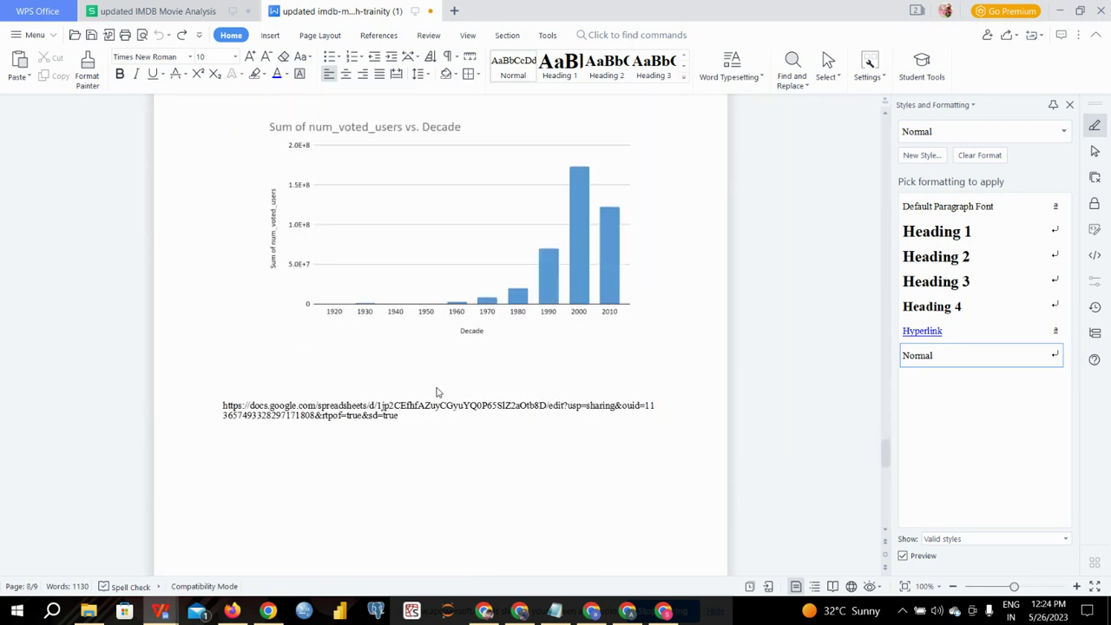
pyautogui.scroll(5, 436, 393)
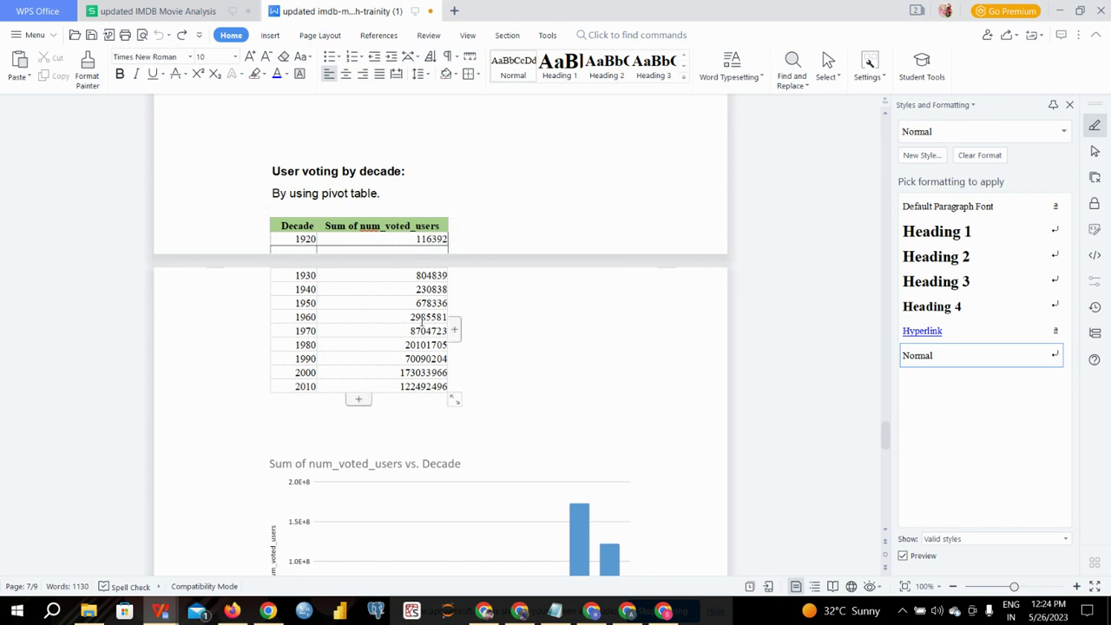
pyautogui.scroll(-5, 430, 408)
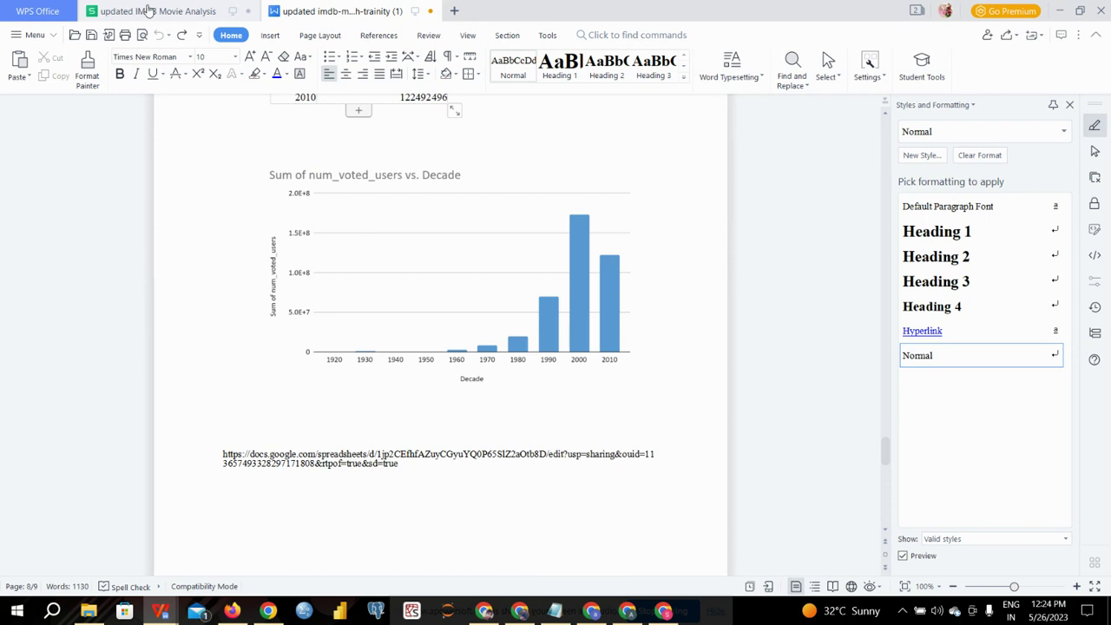
pyautogui.click(143, 10)
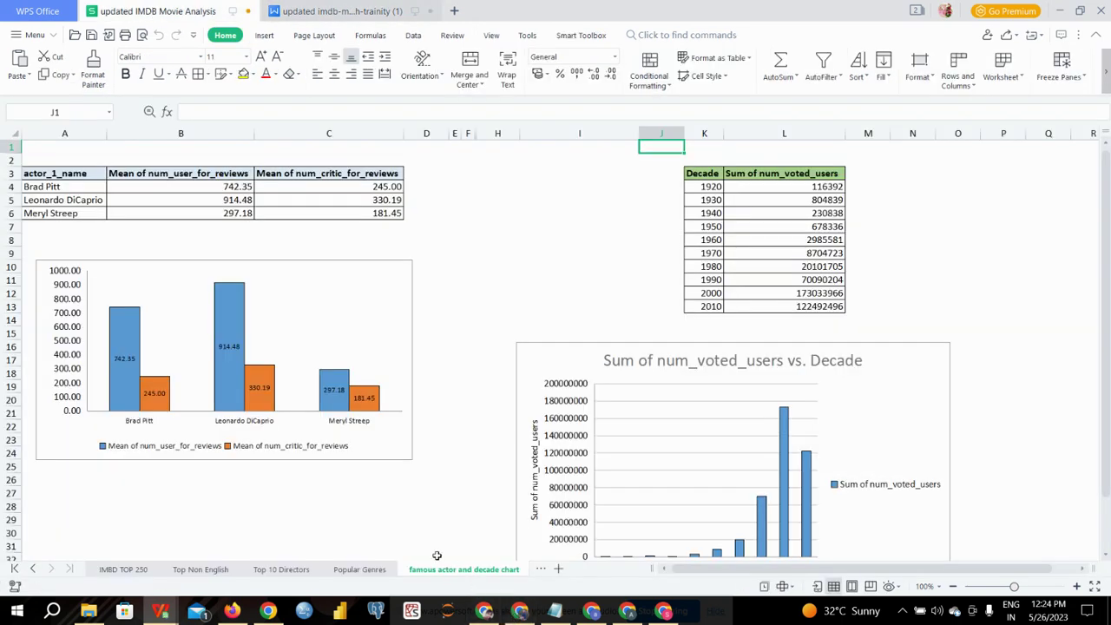
pyautogui.click(73, 172)
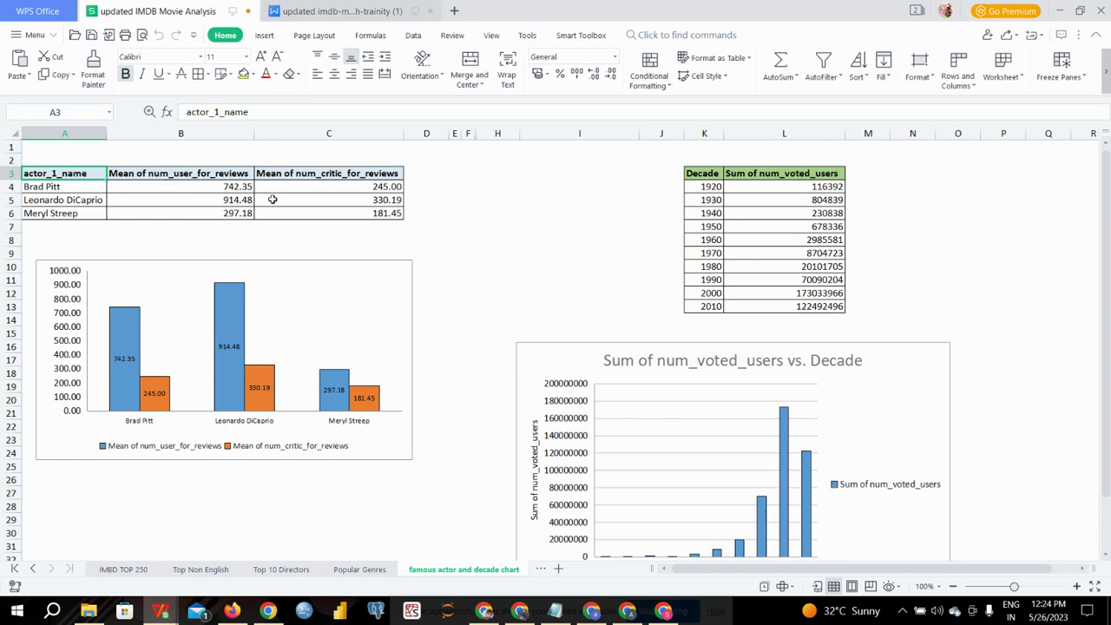
pyautogui.click(321, 174)
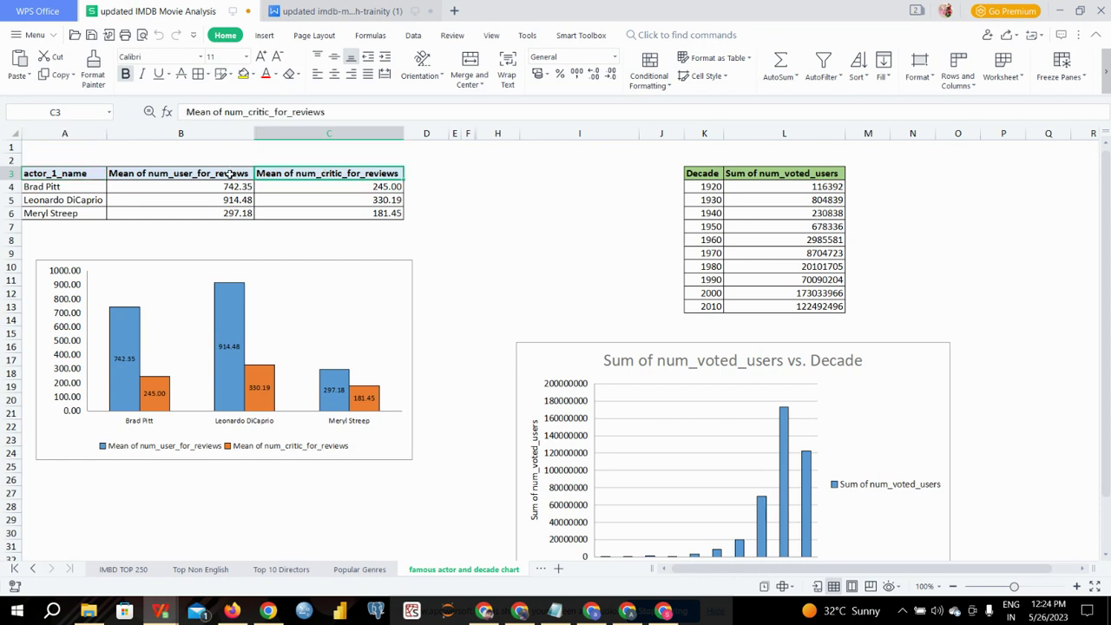
pyautogui.click(78, 174)
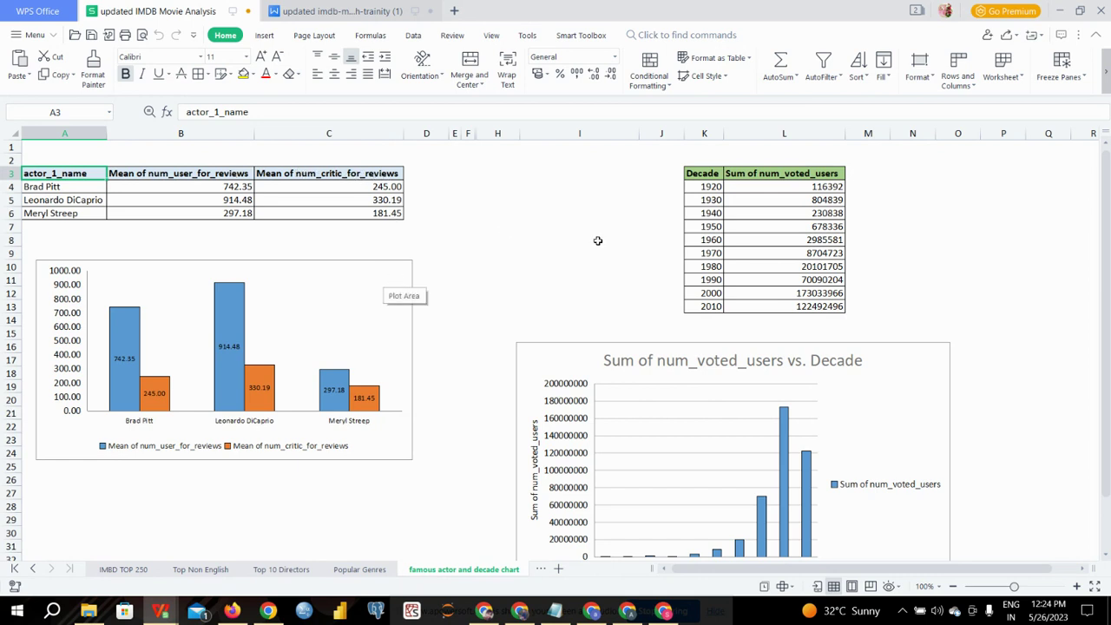
pyautogui.click(704, 177)
pyautogui.click(708, 191)
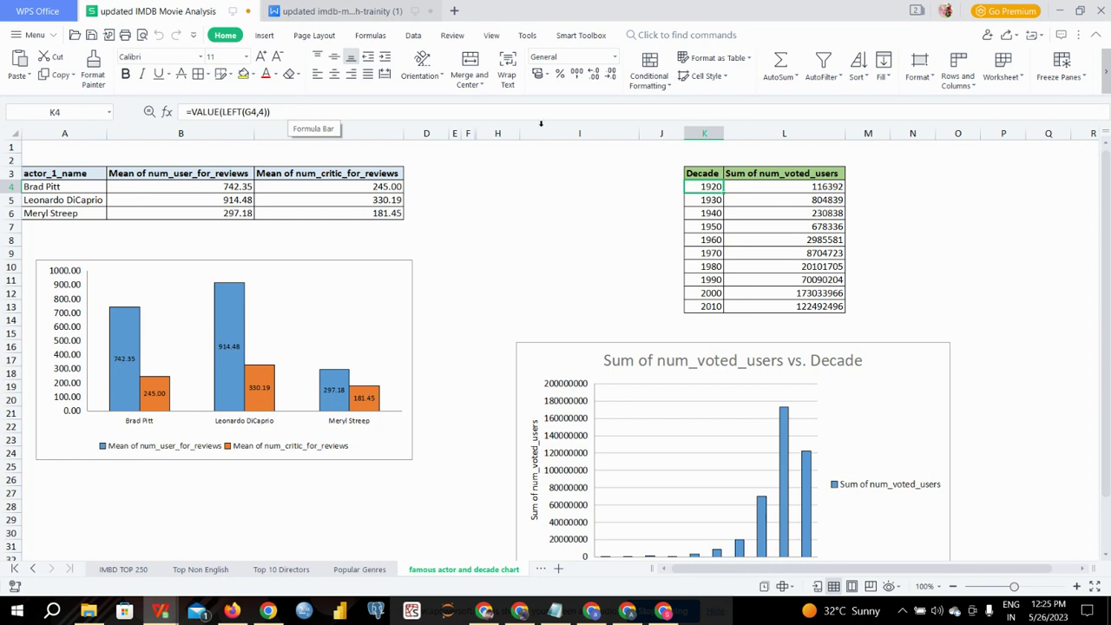
pyautogui.click(711, 213)
pyautogui.click(712, 229)
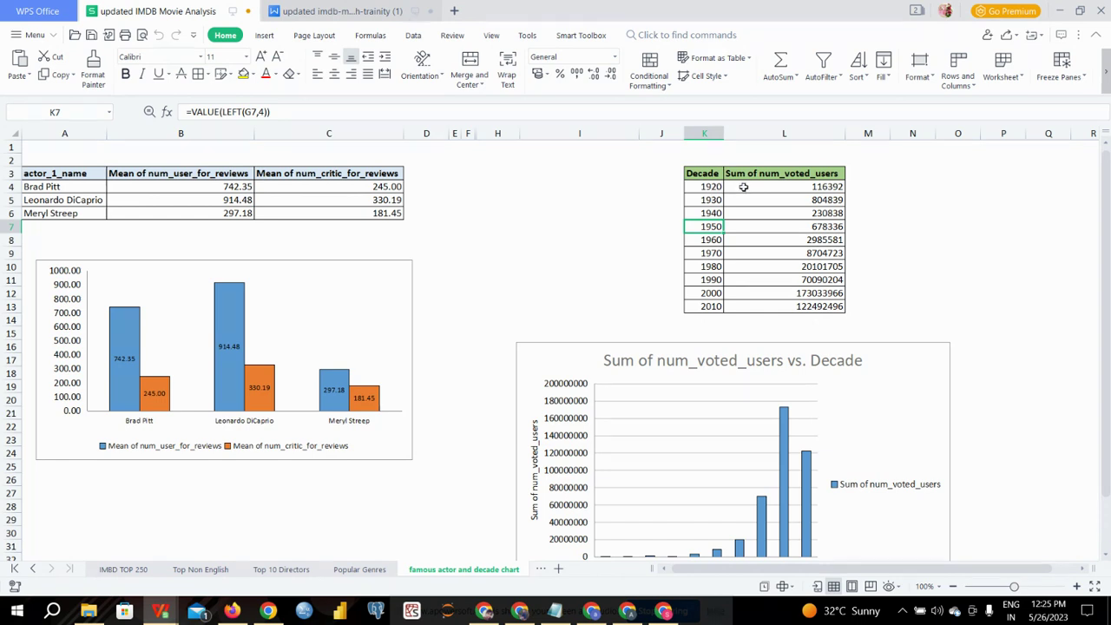
pyautogui.click(792, 189)
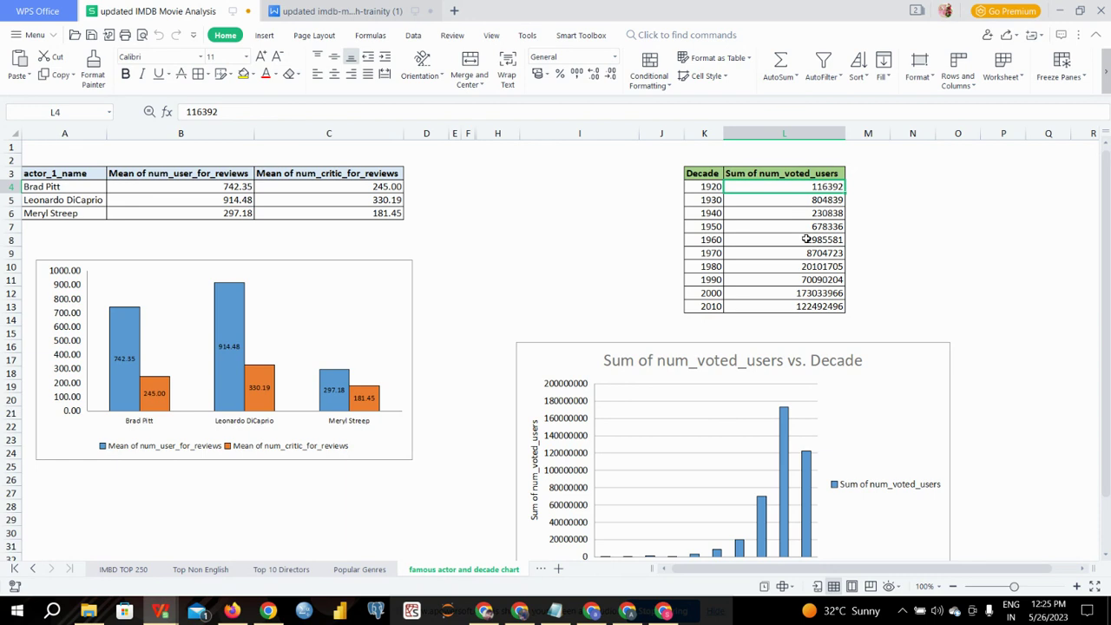
pyautogui.scroll(-1, 806, 239)
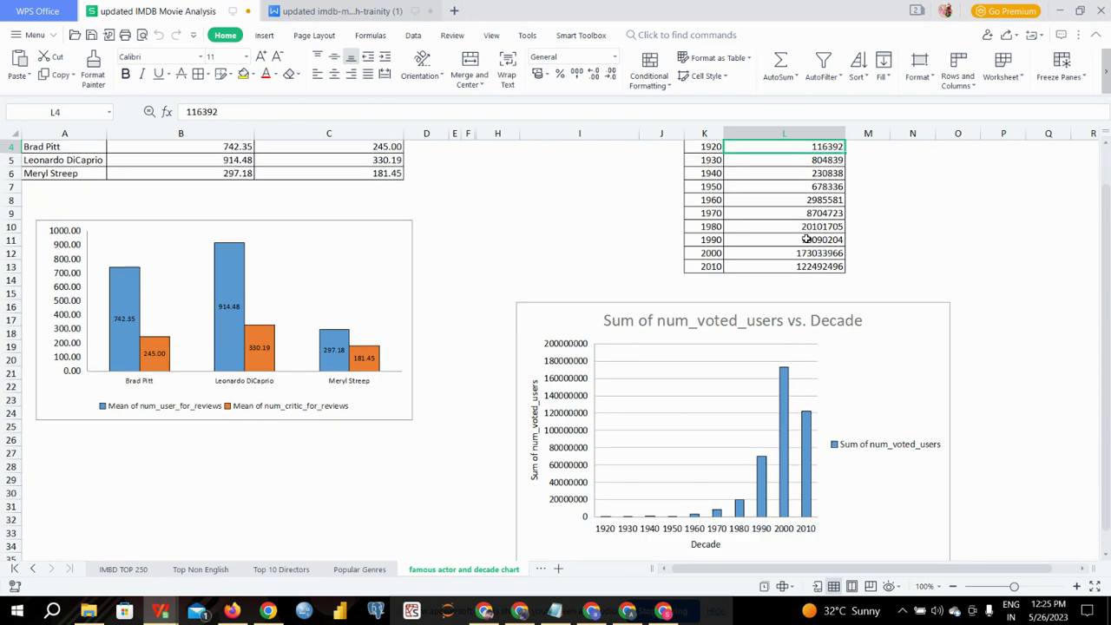
pyautogui.click(858, 395)
pyautogui.scroll(-1, 858, 394)
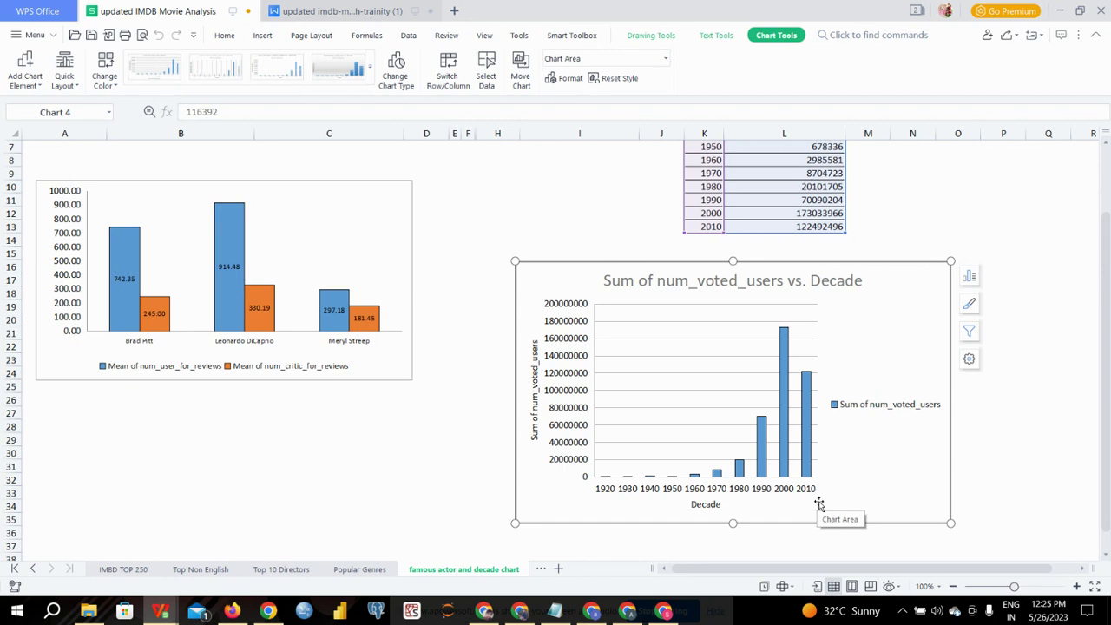
# Bring the Writer report back and scroll through its Result section.
pyautogui.click(339, 68)
pyautogui.click(333, 10)
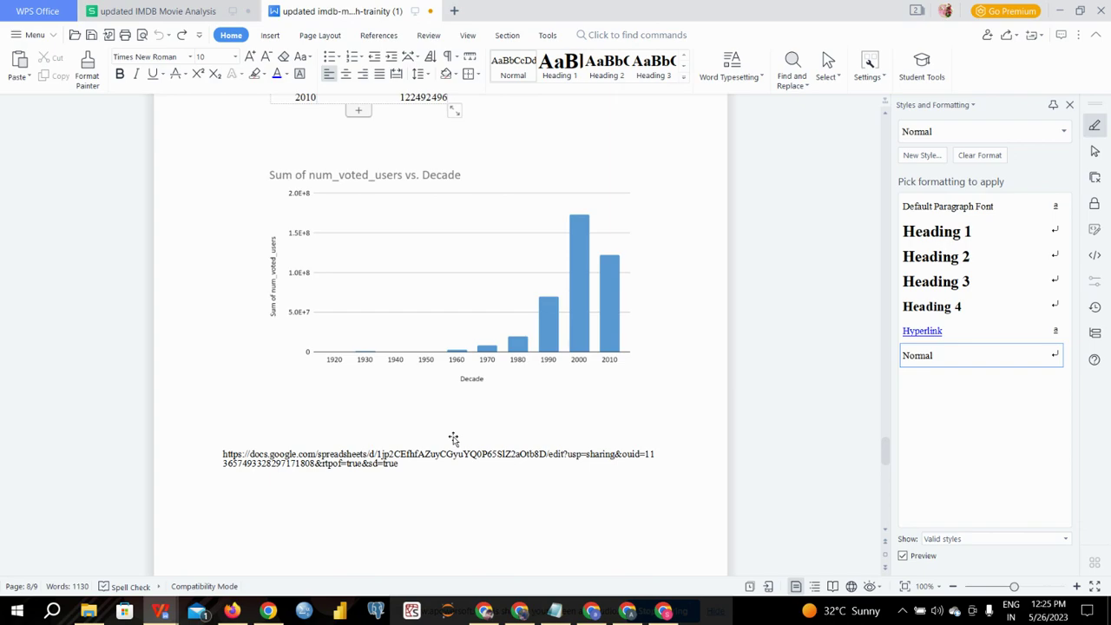
pyautogui.scroll(10, 453, 438)
pyautogui.scroll(10, 454, 439)
pyautogui.scroll(-10, 453, 439)
pyautogui.scroll(-5, 454, 439)
pyautogui.scroll(-15, 454, 438)
pyautogui.scroll(-5, 453, 438)
pyautogui.scroll(1, 453, 439)
pyautogui.scroll(5, 453, 438)
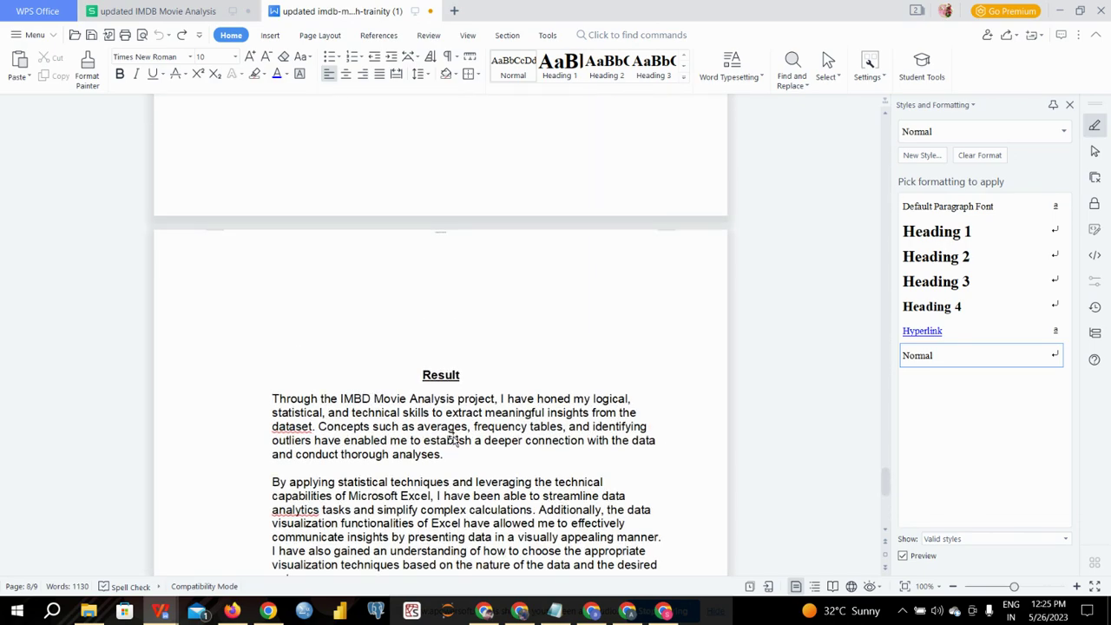
pyautogui.scroll(5, 453, 441)
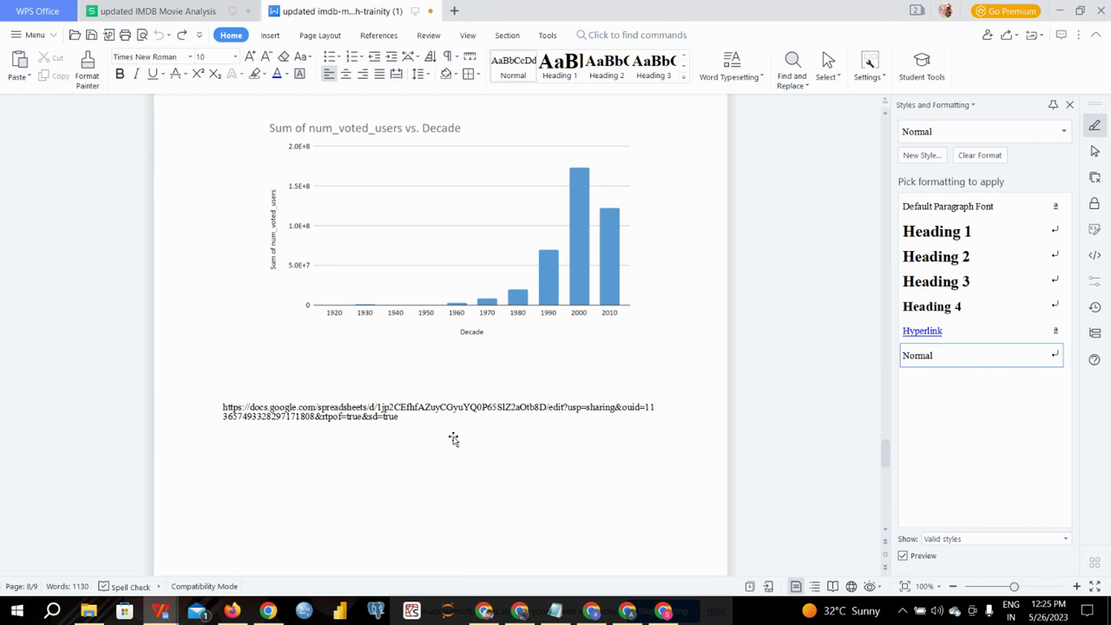
pyautogui.scroll(-5, 453, 438)
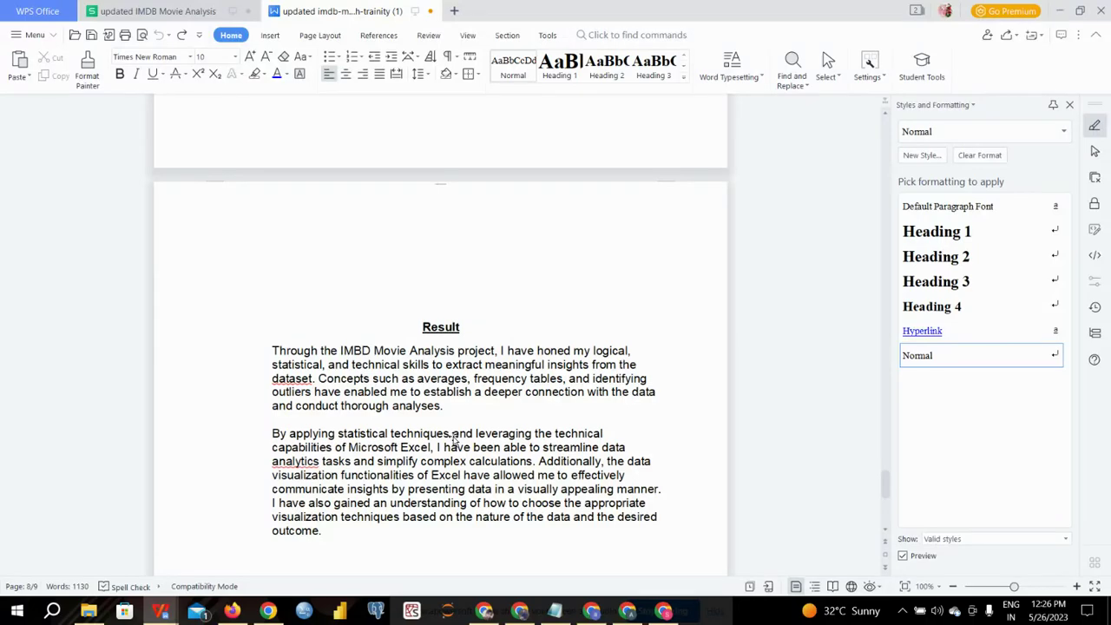
# Scroll up to page 1 showing the IMBD Movie Analysis title and Project Description.
pyautogui.scroll(3, 453, 440)
pyautogui.scroll(10, 453, 439)
pyautogui.scroll(10, 453, 439)
pyautogui.scroll(10, 454, 440)
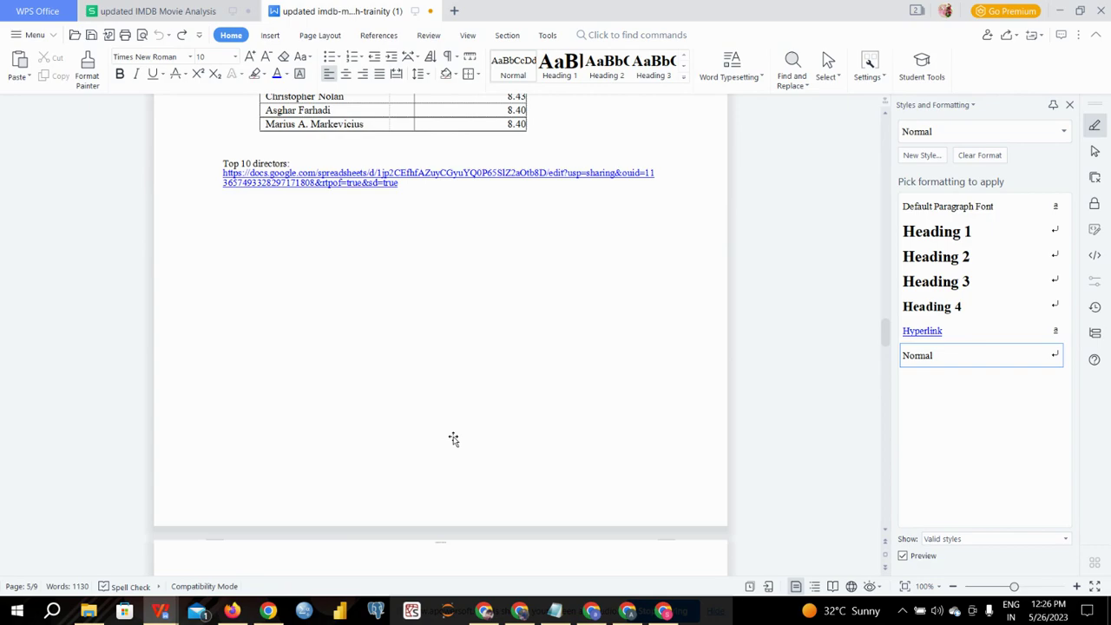
pyautogui.click(453, 440)
pyautogui.scroll(-4, 453, 440)
pyautogui.scroll(1, 500, 285)
pyautogui.scroll(10, 500, 285)
pyautogui.scroll(10, 500, 285)
pyautogui.scroll(5, 500, 285)
pyautogui.scroll(15, 500, 285)
pyautogui.scroll(8, 500, 285)
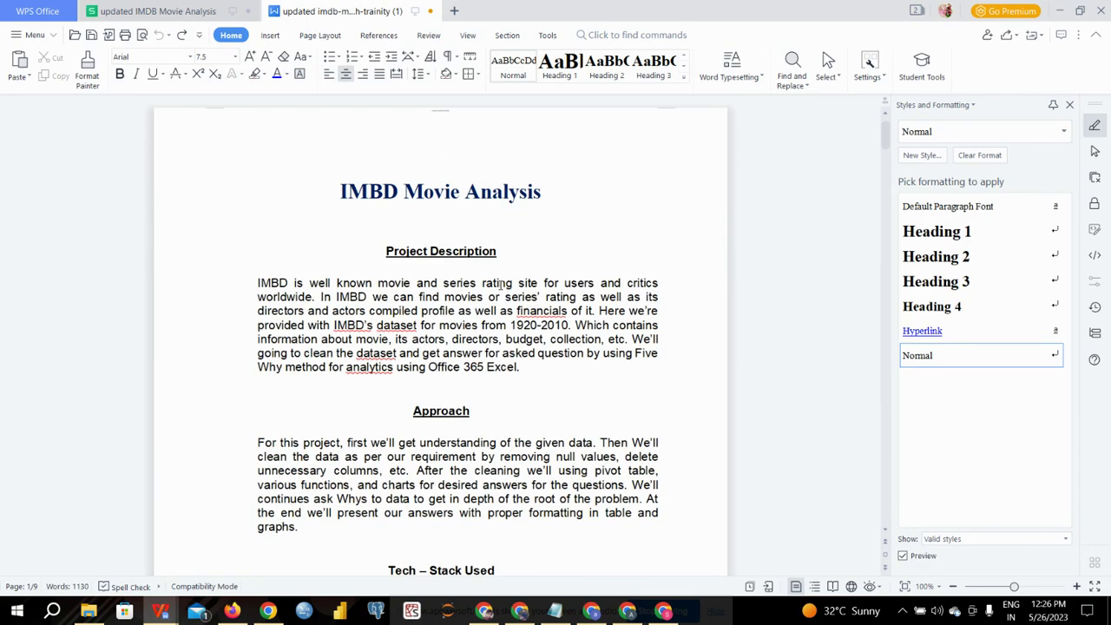